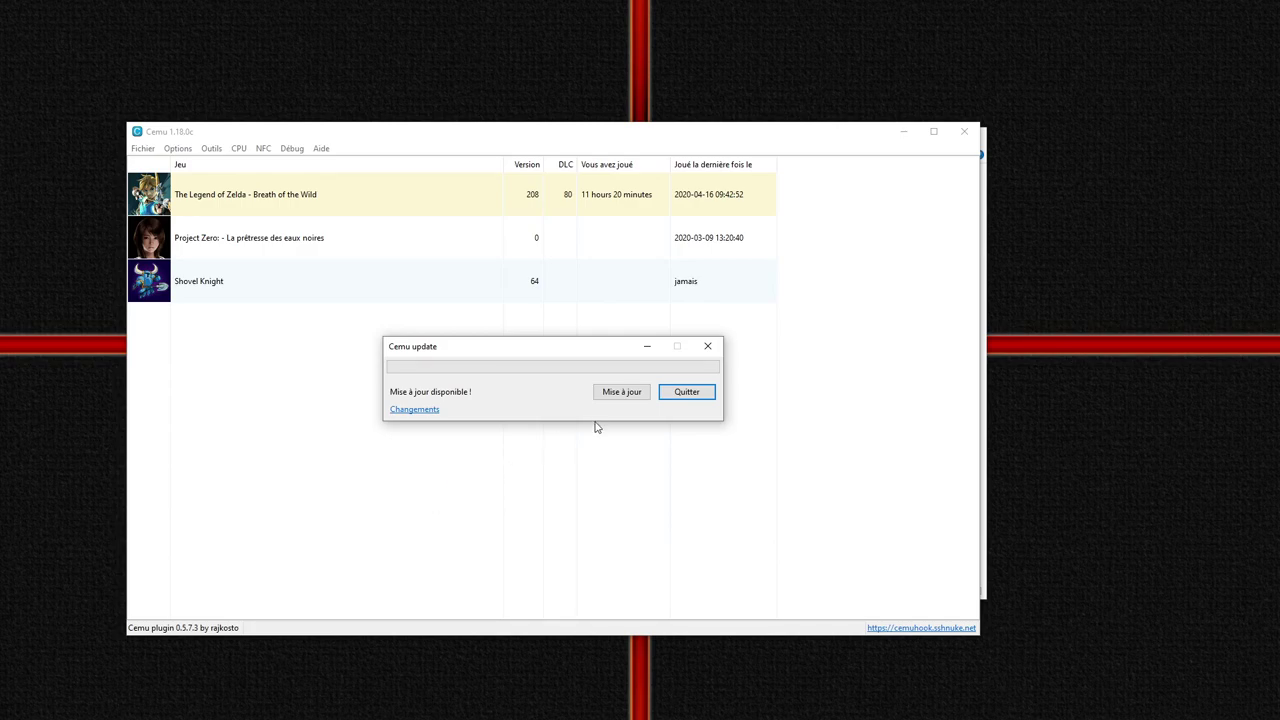
- Install the available Cemu update and restart the emulator
click(619, 397)
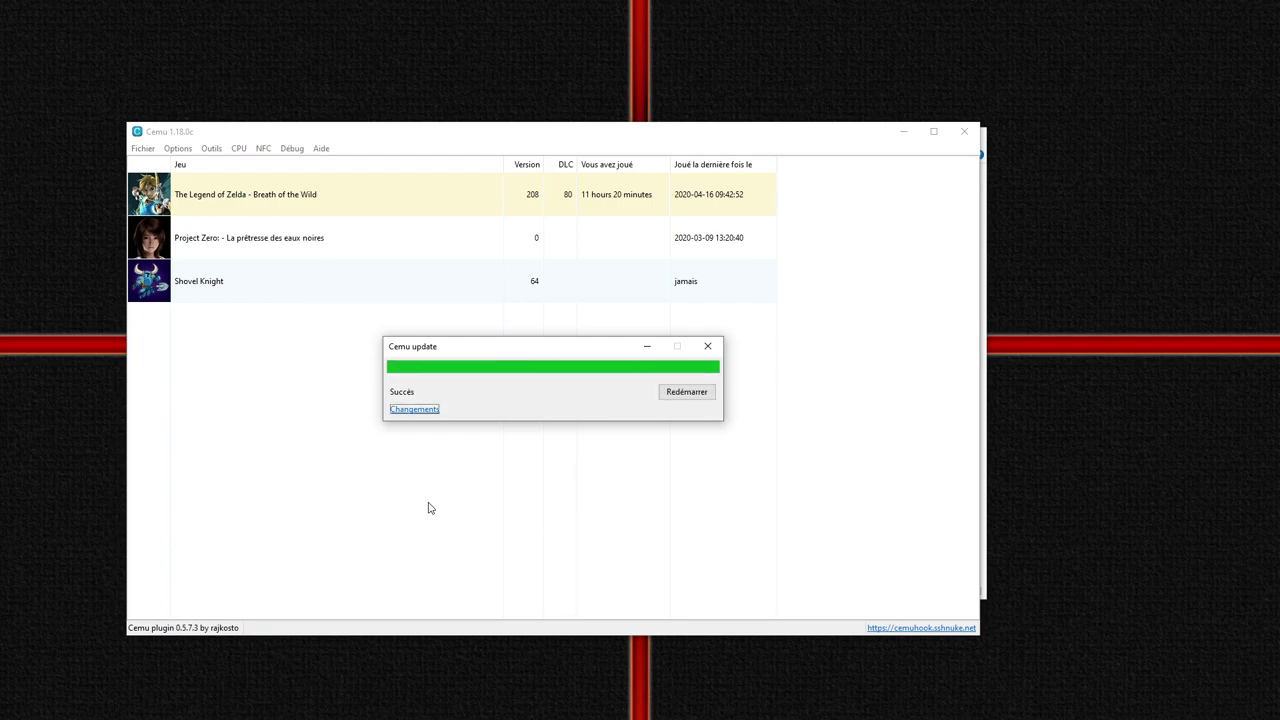
click(686, 392)
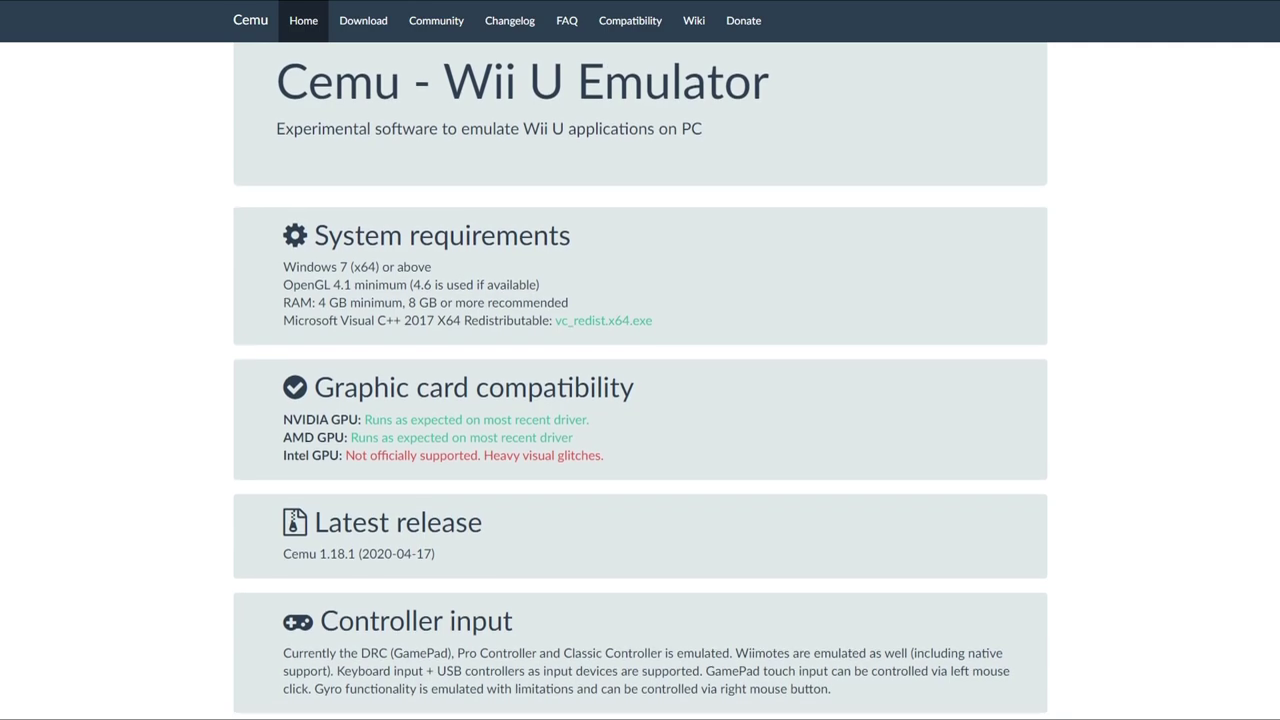
- Review the system requirements, graphic card compatibility and latest release on the Cemu website's home page
scroll(640, 380, down, 1)
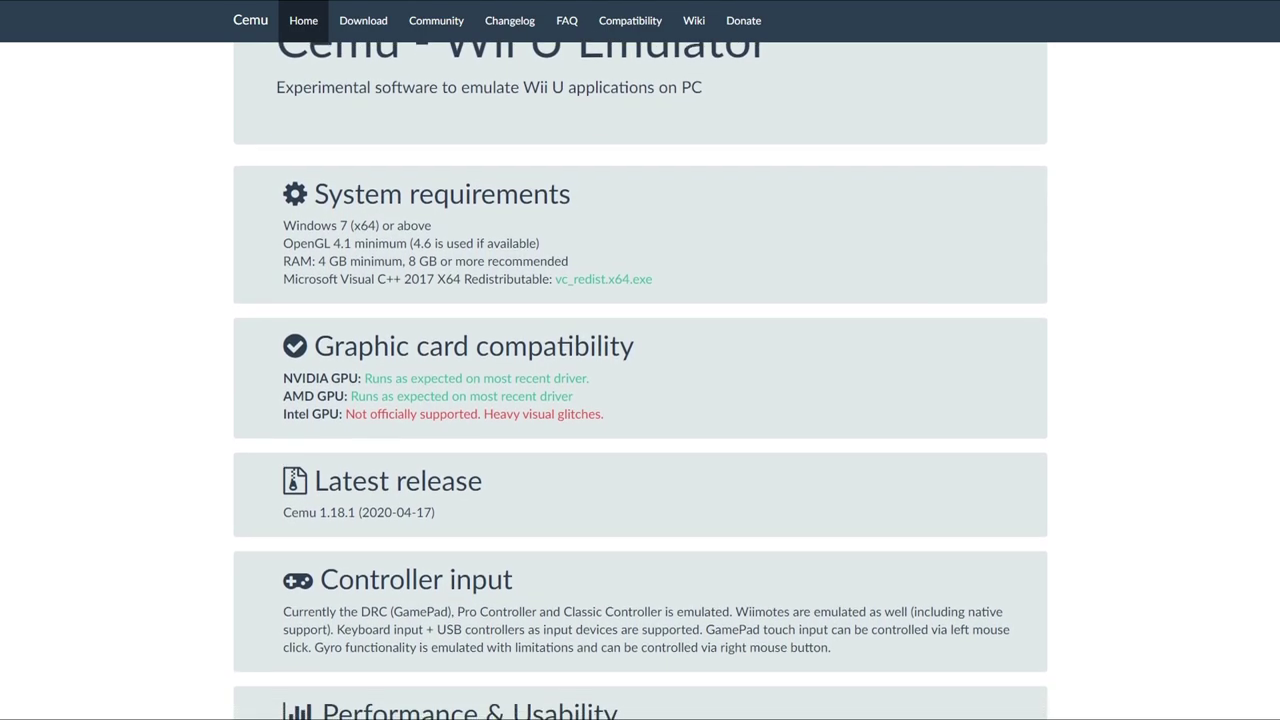
scroll(640, 380, down, 1)
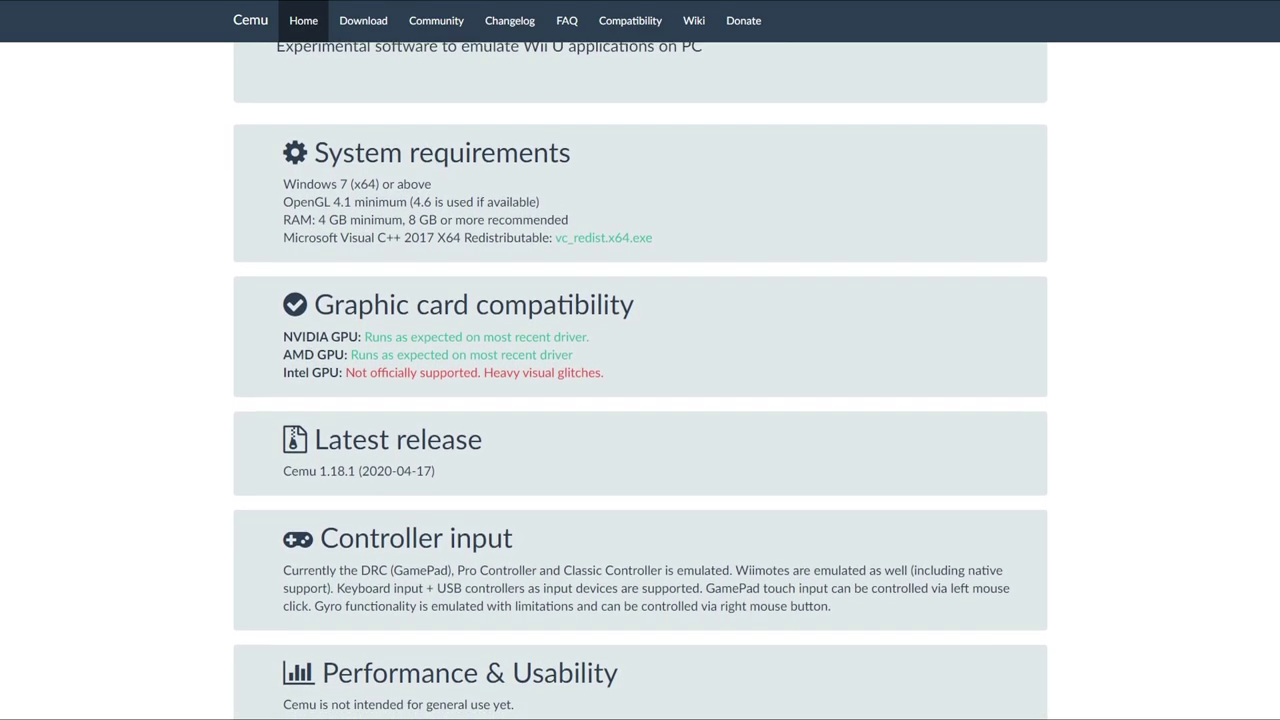
scroll(640, 380, down, 1)
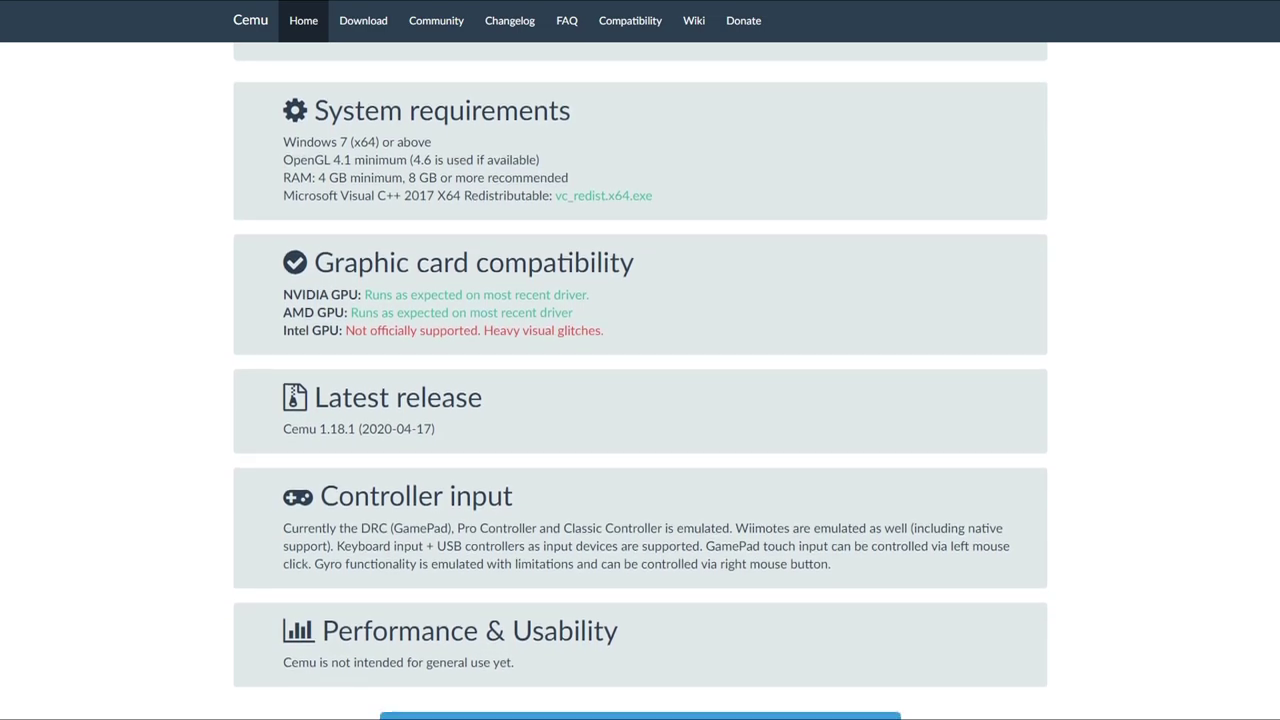
scroll(640, 380, down, 1)
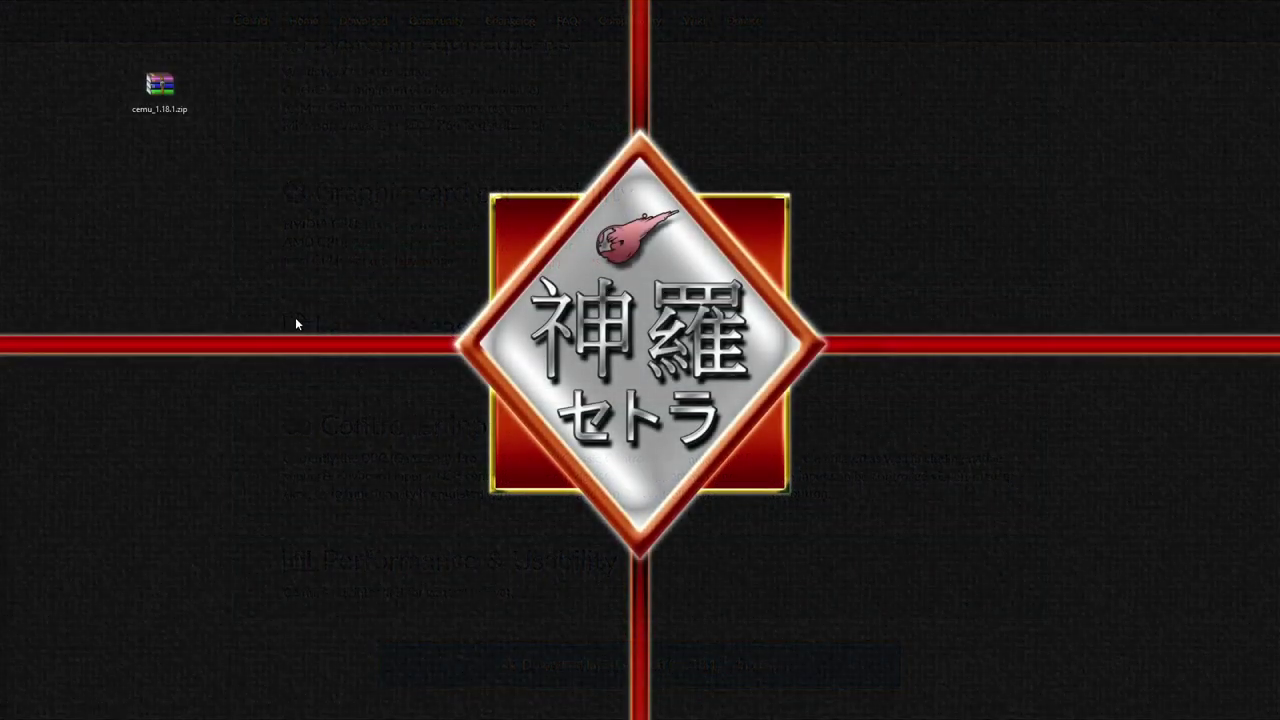
- Extract cemu_1.18.1.zip on the desktop and open the inner cemu_1.18.1 folder
drag(322, 187, 72, 45)
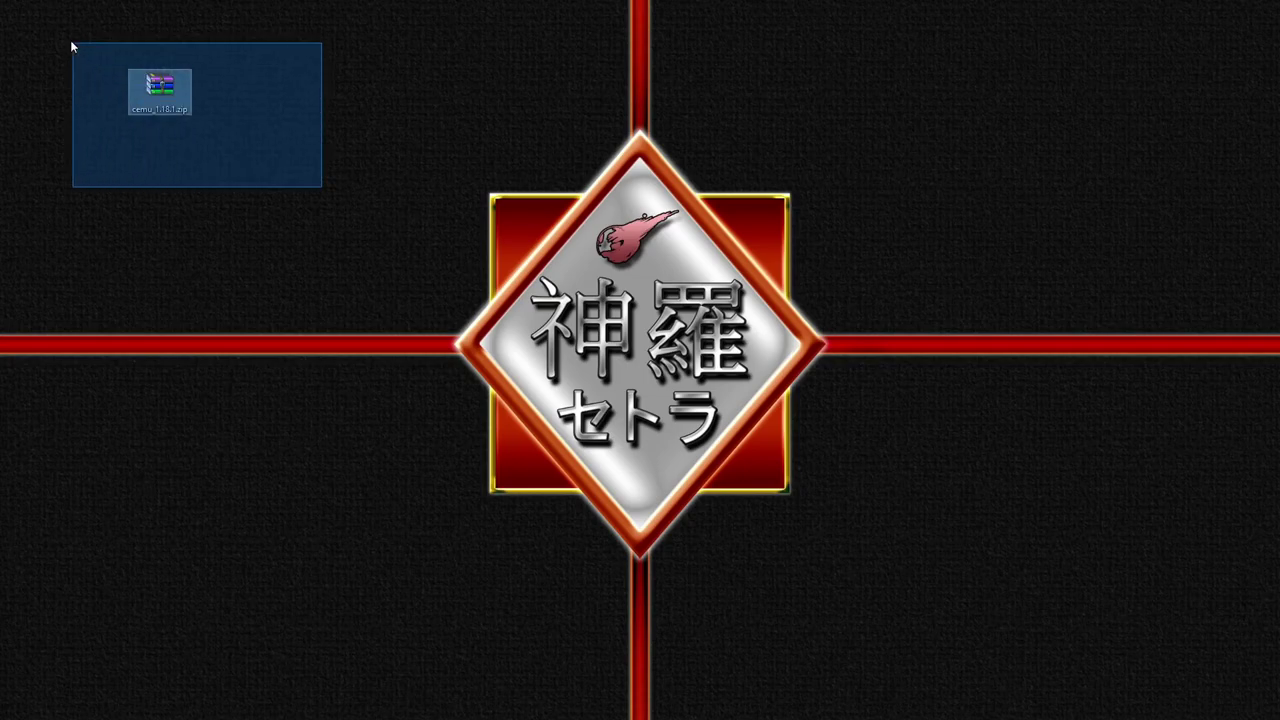
right_click(175, 90)
click(90, 134)
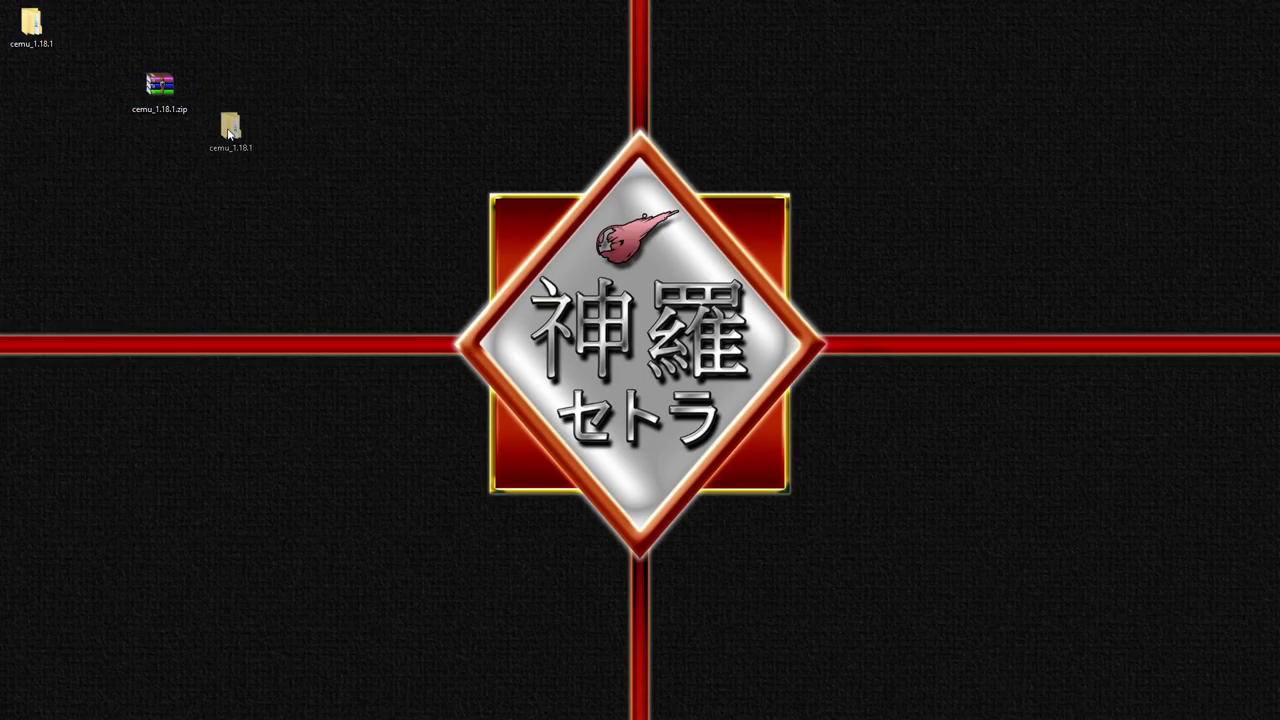
double_click(223, 88)
drag(546, 120, 567, 149)
double_click(500, 227)
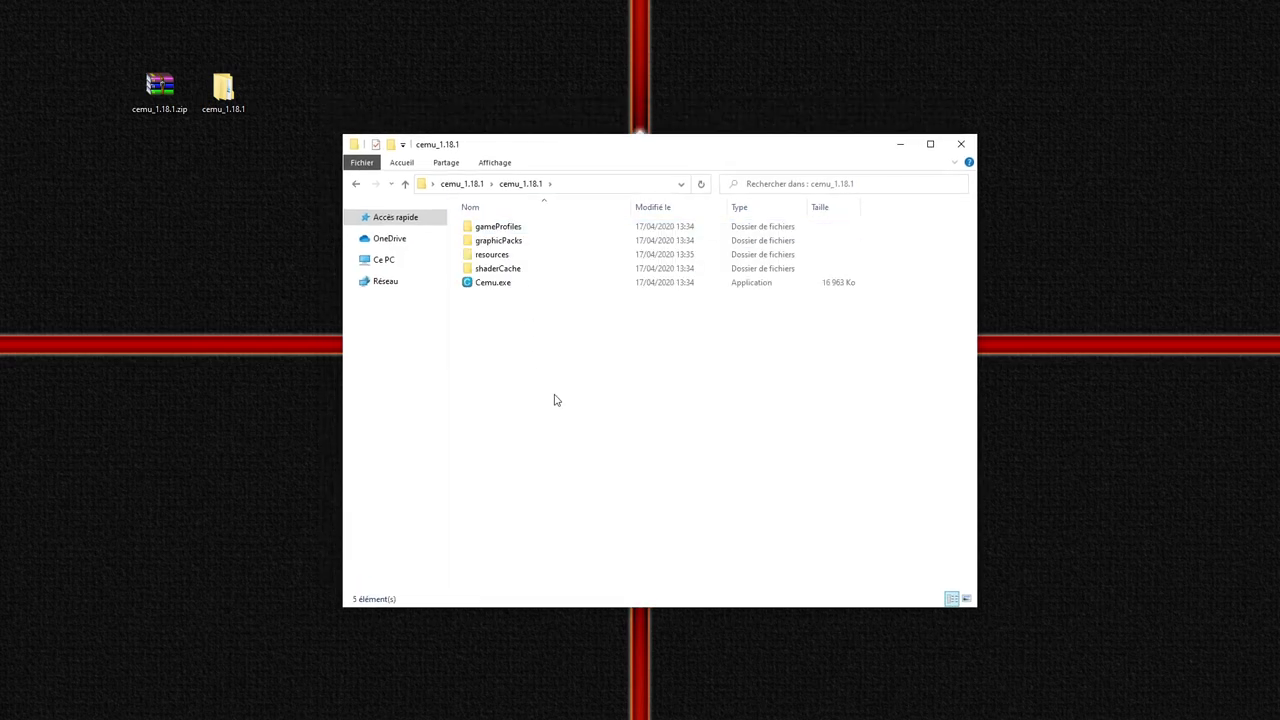
- In the compatibility properties of Cemu.exe, disable fullscreen optimizations and enable running as administrator
right_click(494, 288)
click(337, 583)
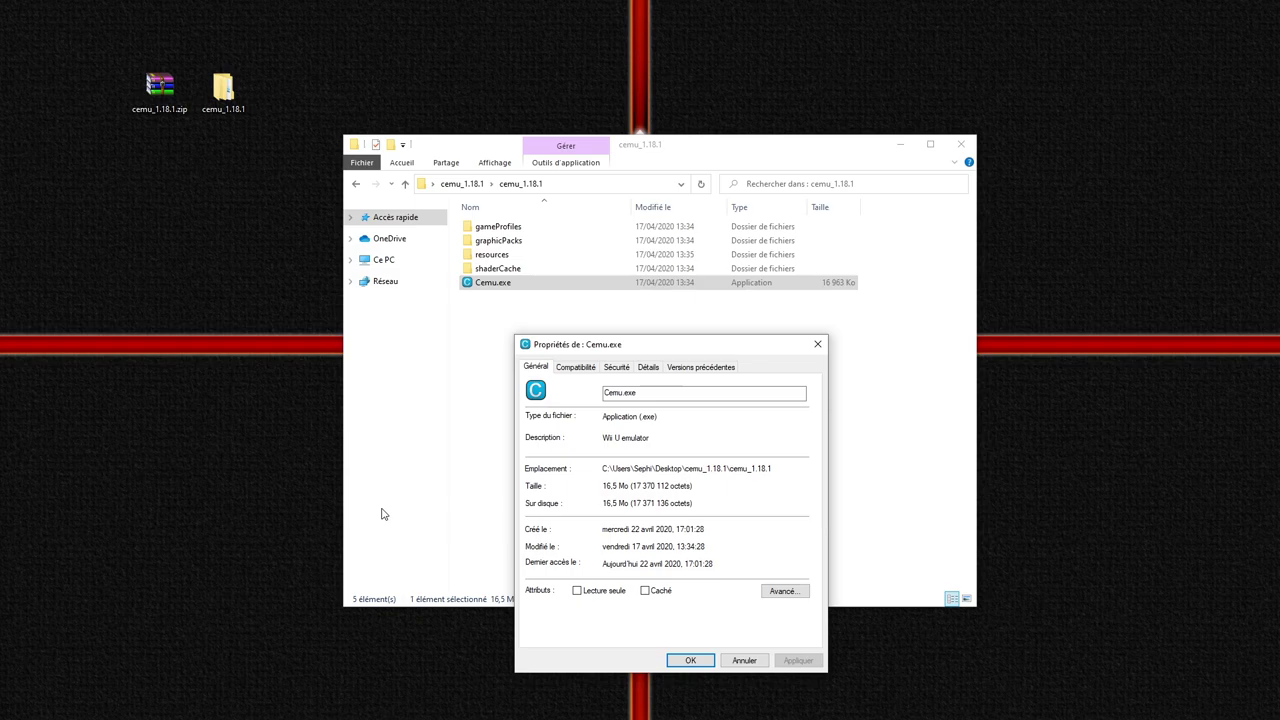
click(566, 368)
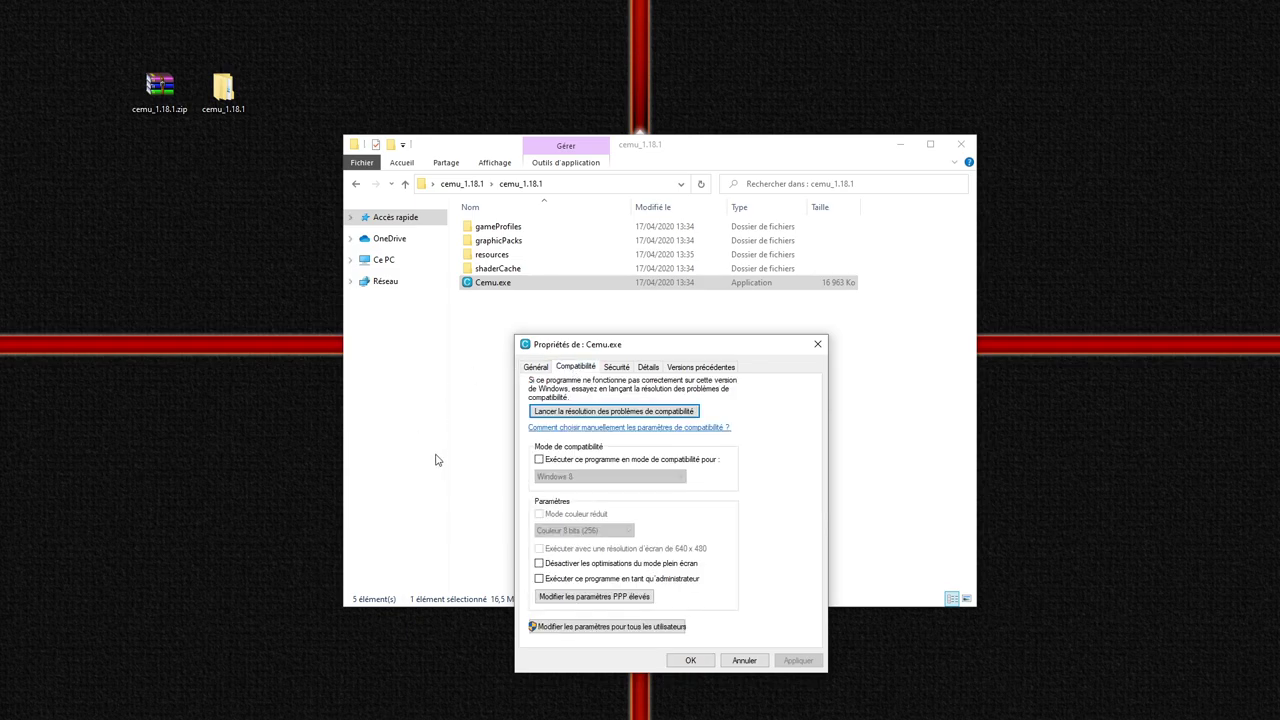
click(539, 563)
click(539, 578)
- Enable both high DPI options for Cemu.exe with scaling performed by Application, and apply the properties
click(594, 596)
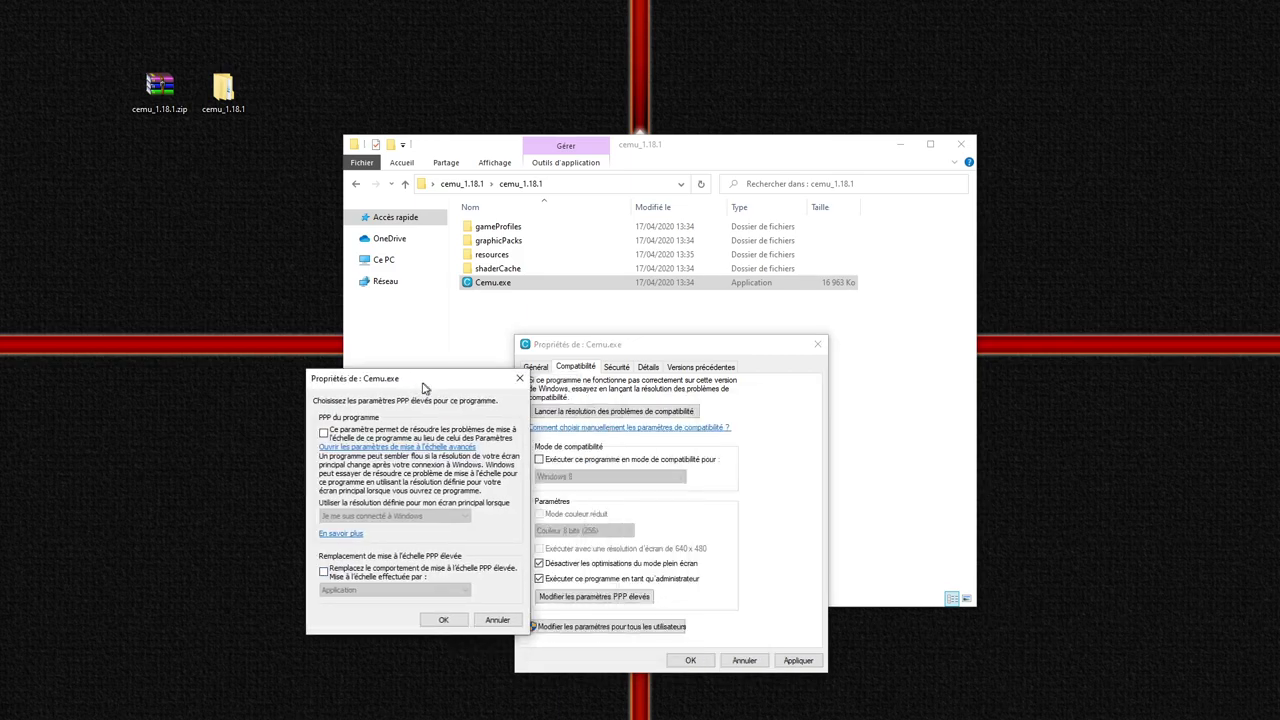
drag(421, 370, 277, 328)
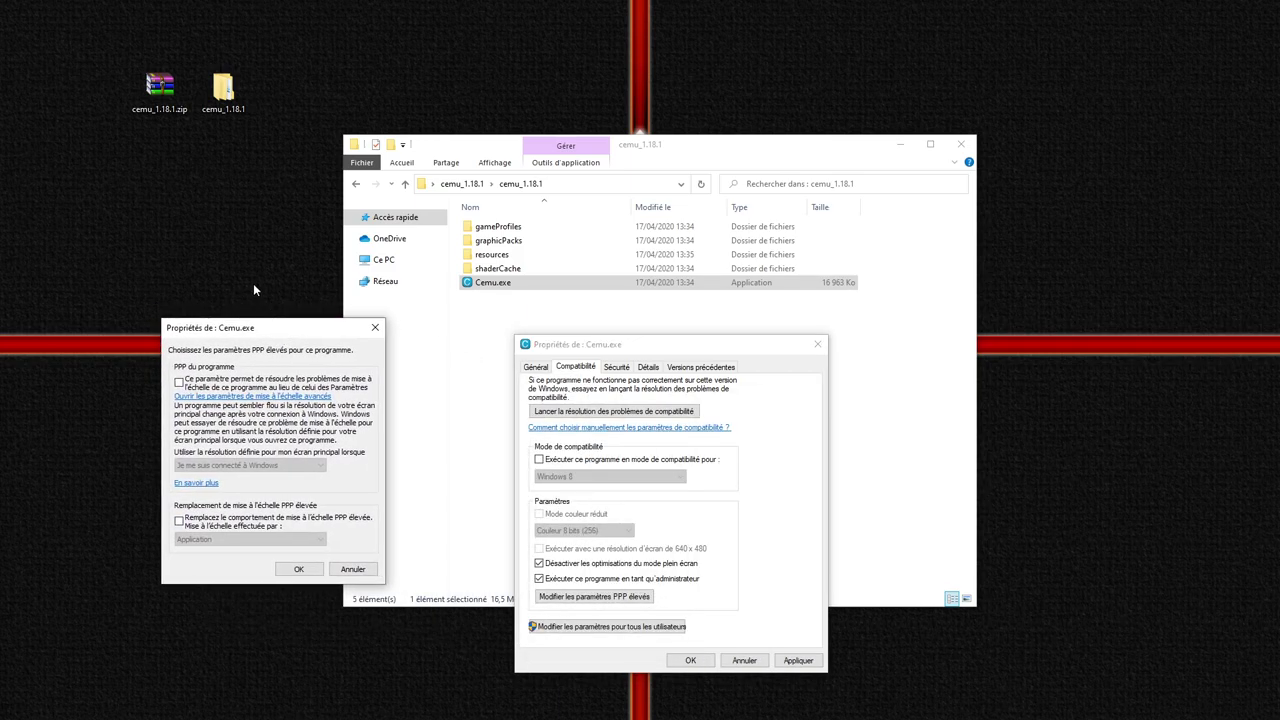
click(179, 382)
click(179, 521)
click(250, 539)
click(204, 553)
click(298, 568)
click(798, 660)
click(690, 660)
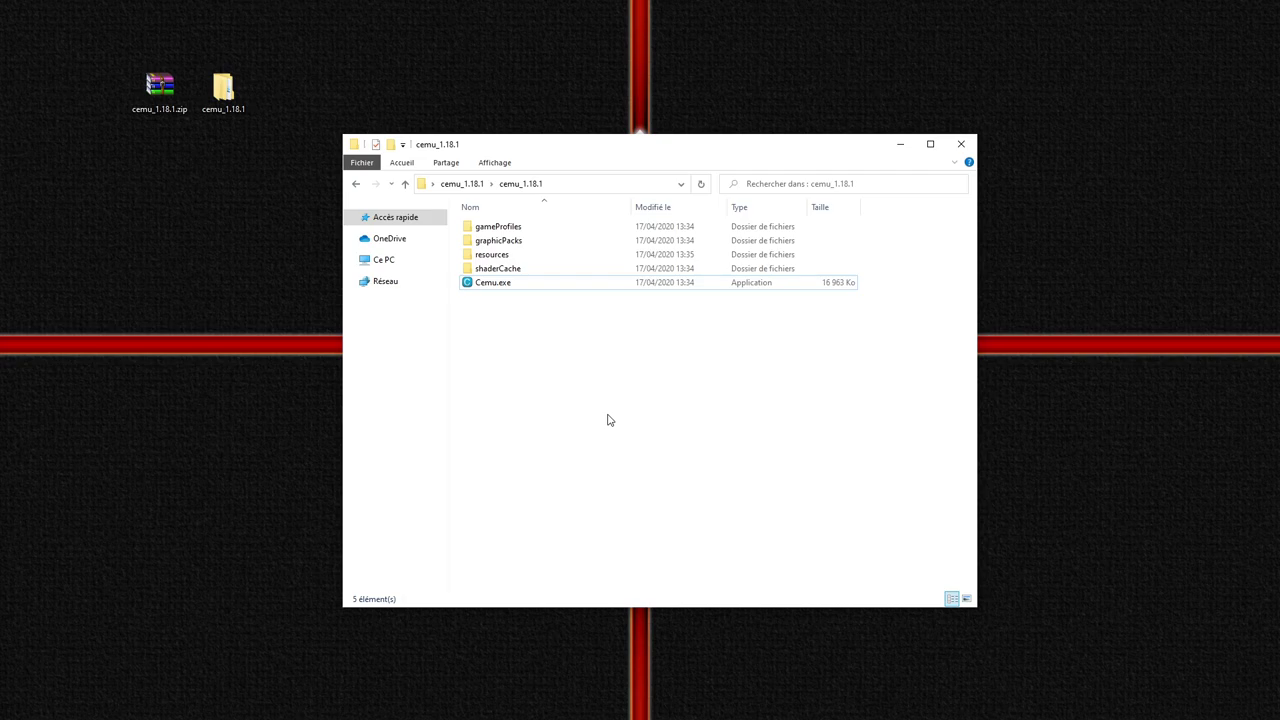
- Launch Cemu.exe and set the custom mlc01 path to E:\Emulateurs\EMULATEUR - NINTENDO - Wii U\CEMU Backup - mlc01\mlc01
click(508, 289)
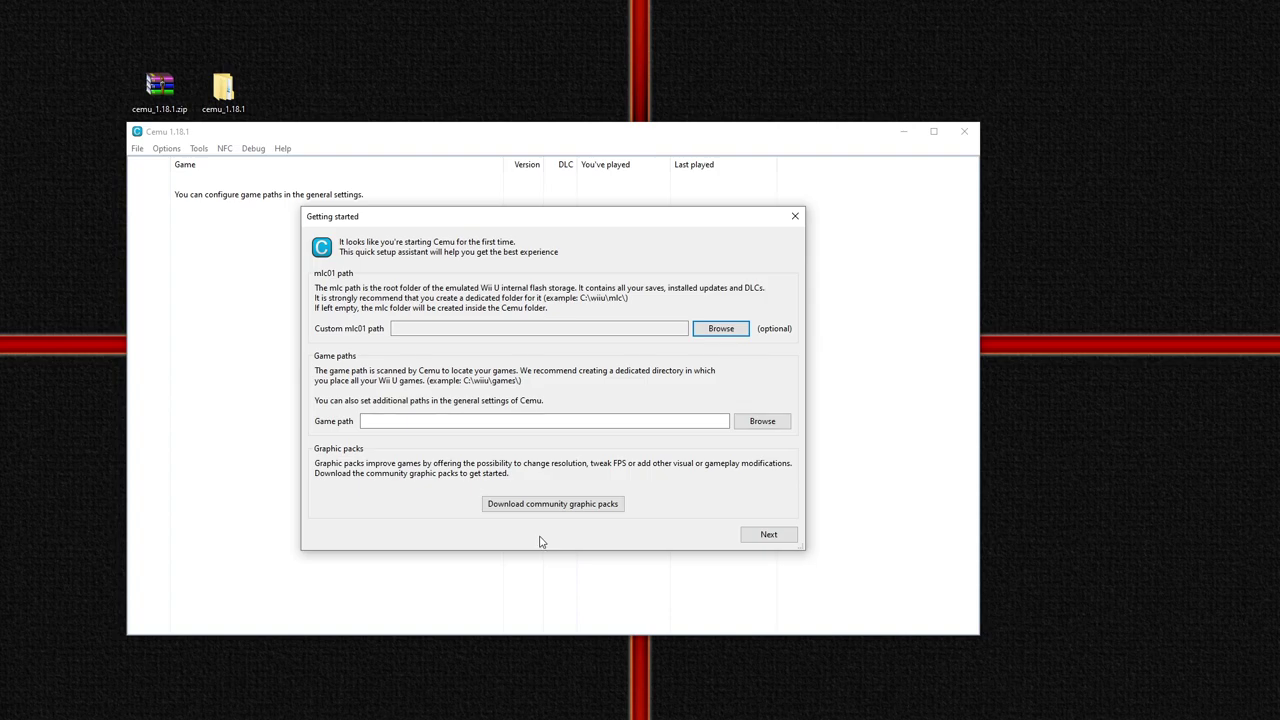
click(718, 332)
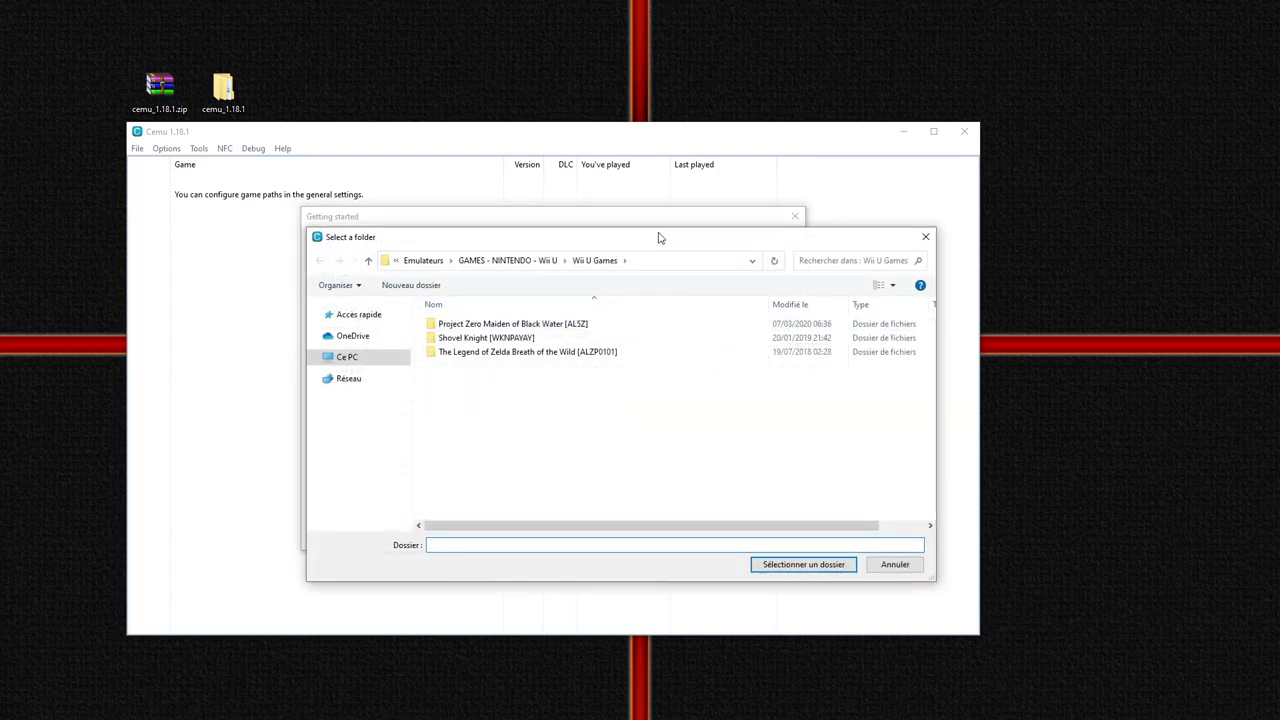
drag(658, 237, 694, 260)
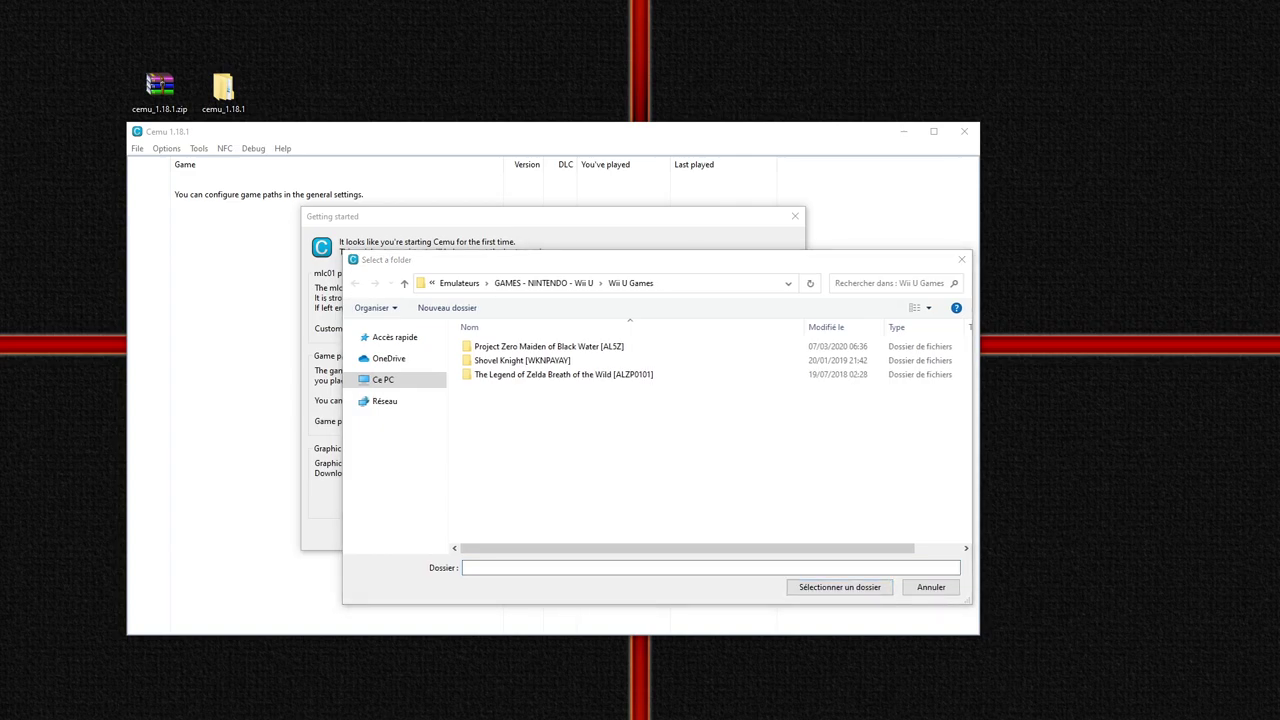
click(727, 284)
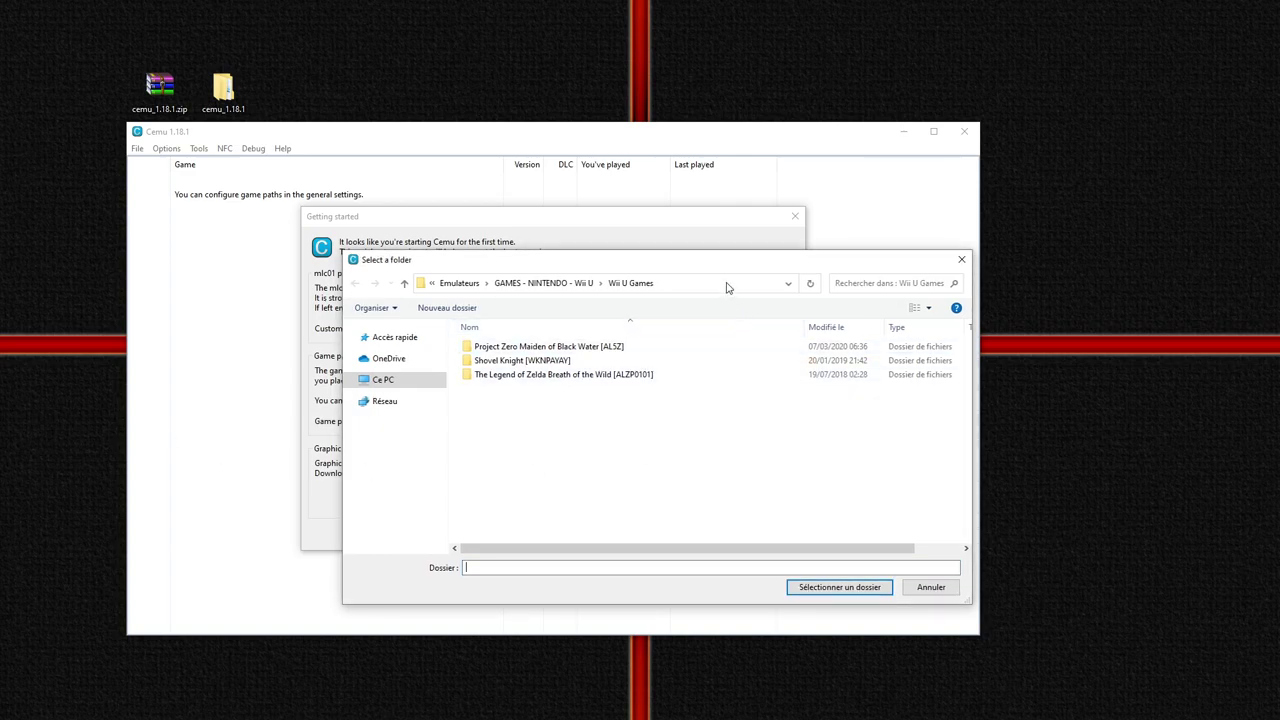
text(E:\Emulateurs\EMULATEUR - NINTENDO - Wii U)
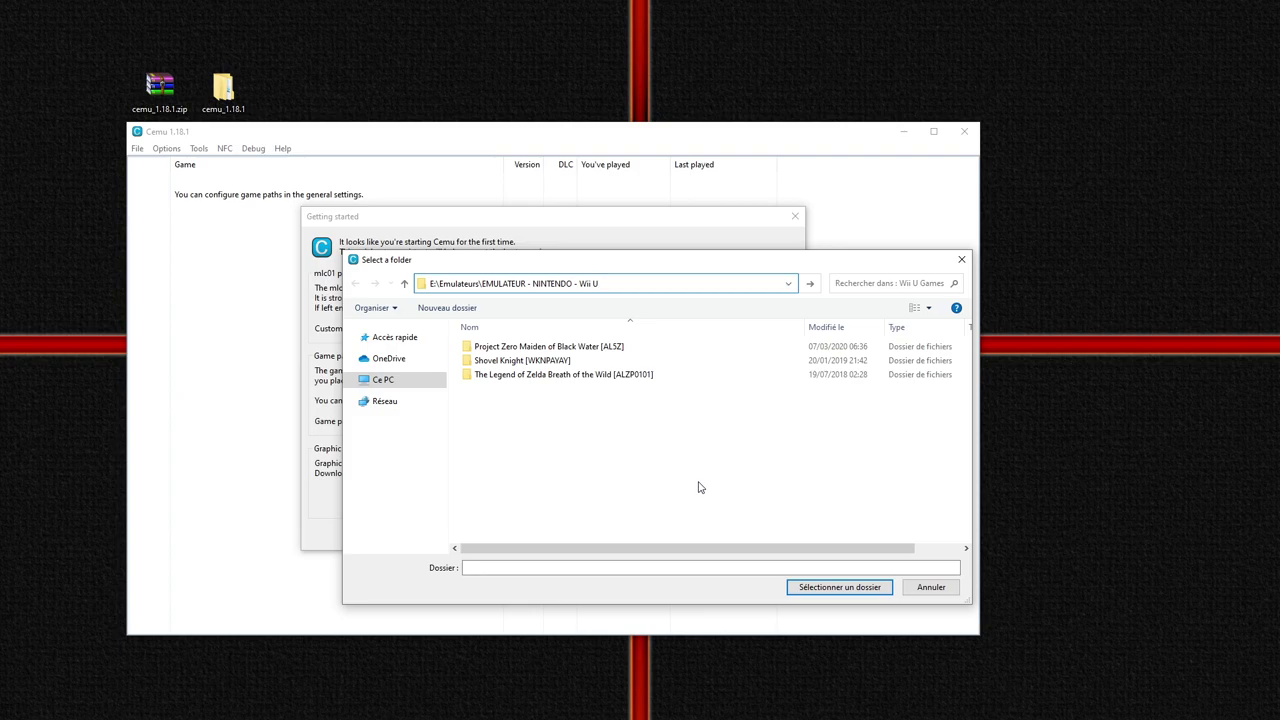
key(Return)
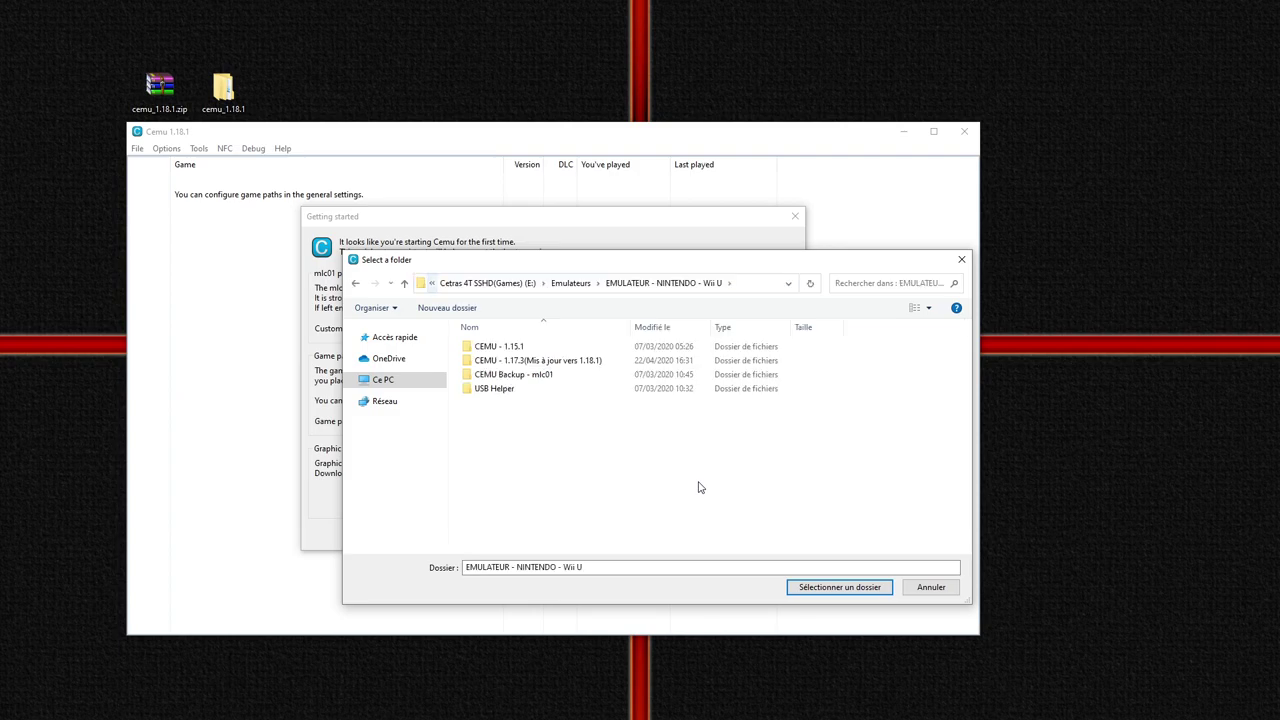
click(488, 376)
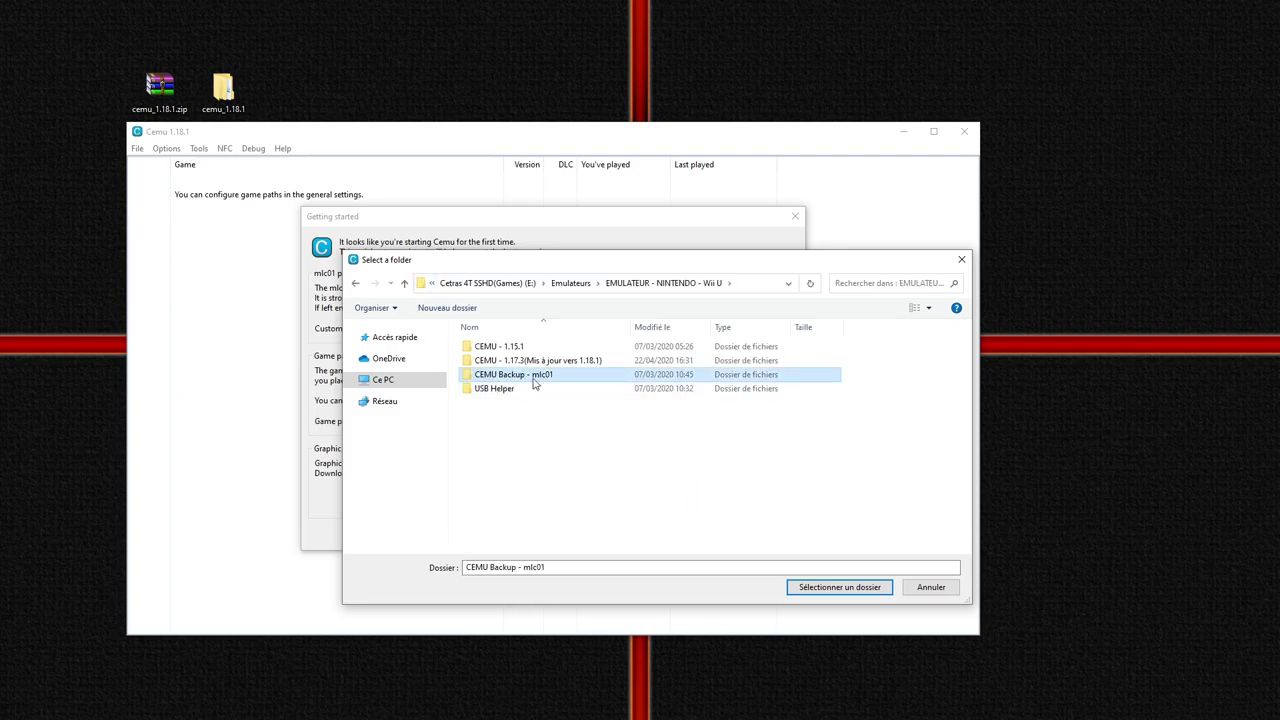
double_click(527, 380)
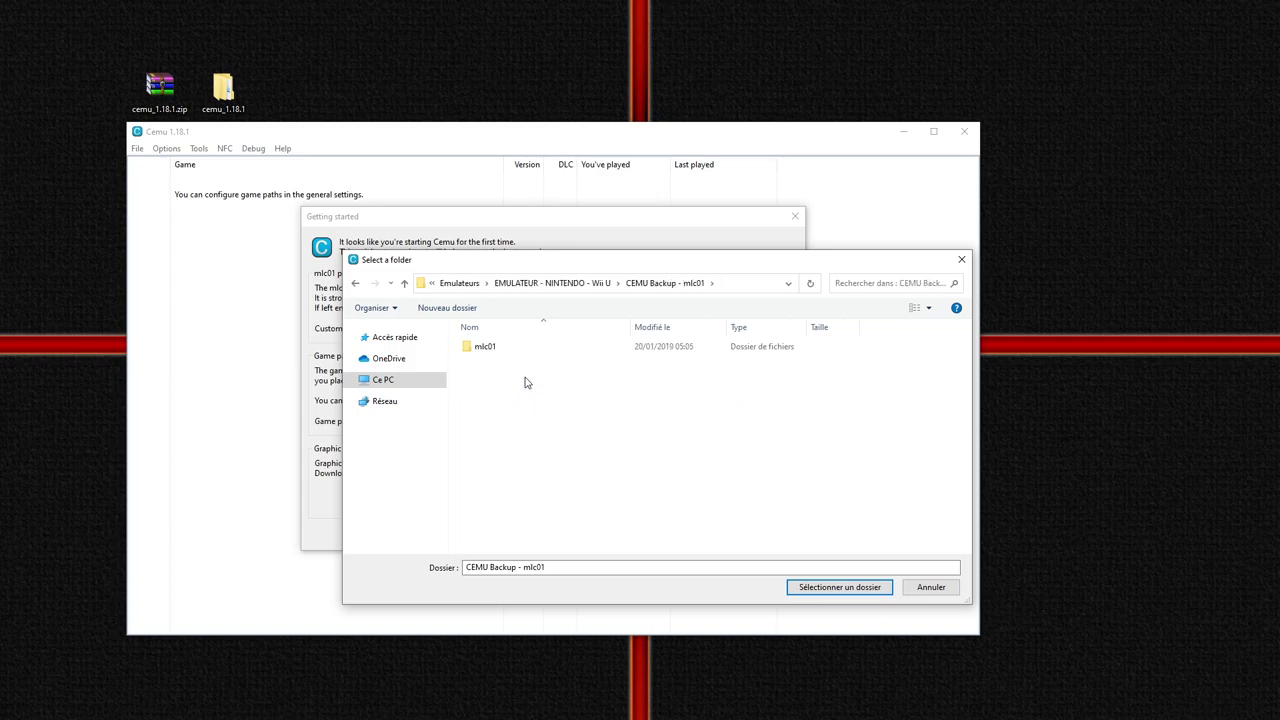
click(484, 347)
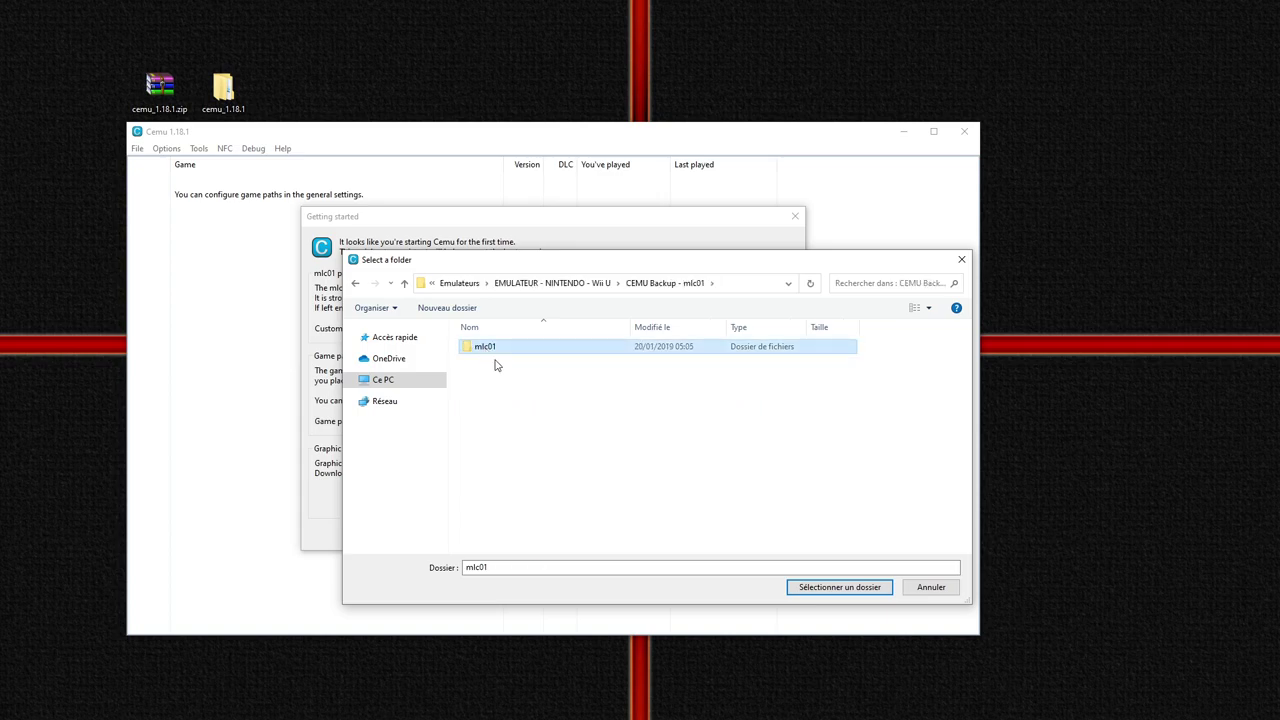
click(838, 590)
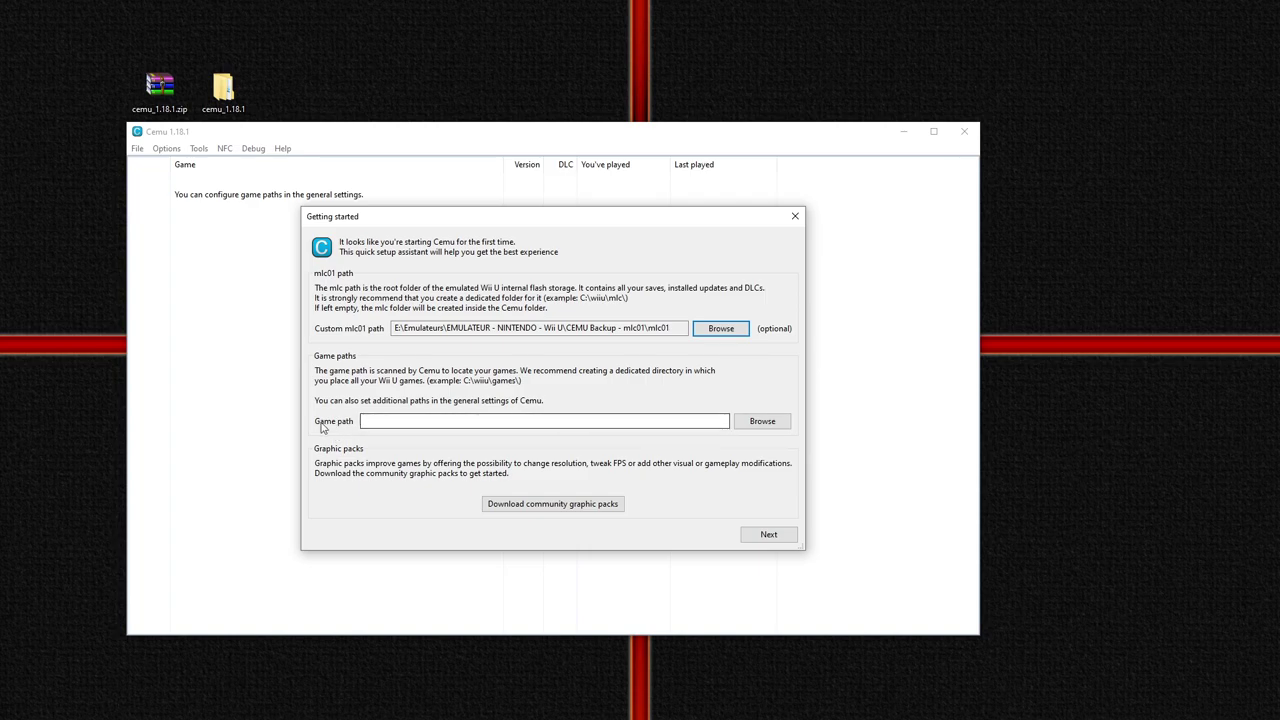
- Set the game path to E:\Emulateurs\GAMES - NINTENDO - Wii U\Wii U Games
click(760, 425)
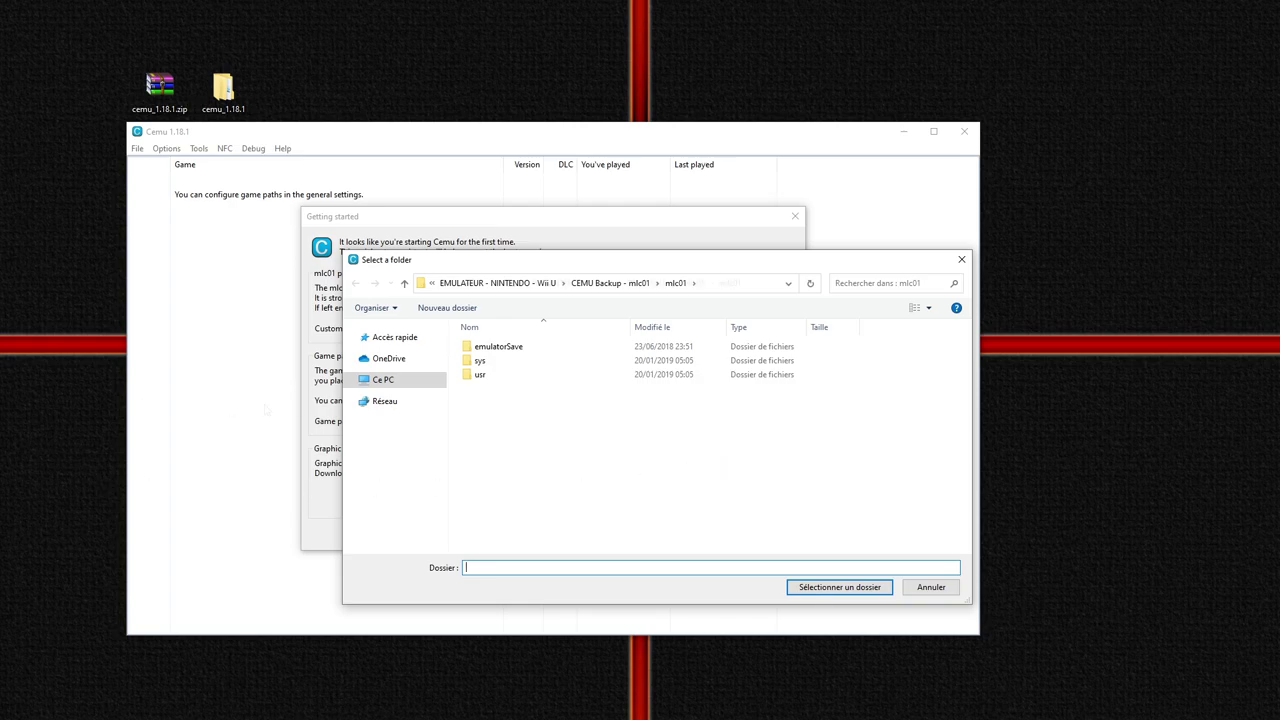
click(763, 287)
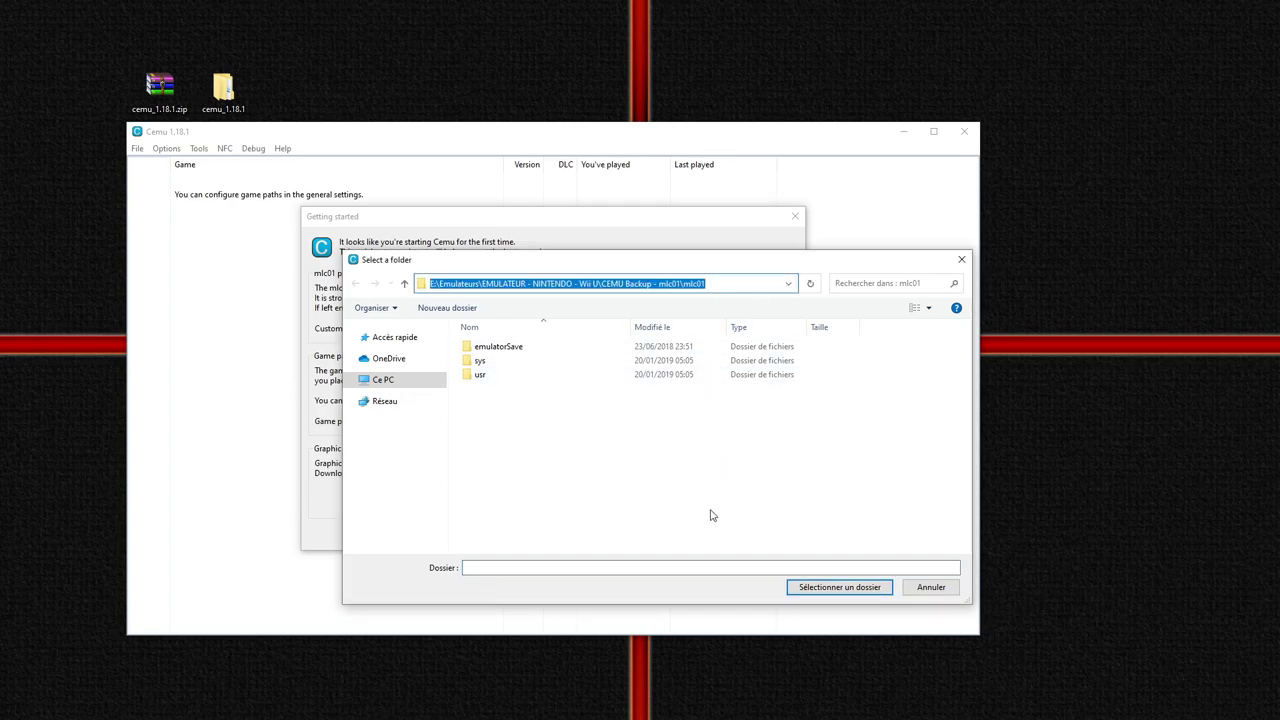
text(E:\Emulateurs\GAMES - NINTENDO - Wii U)
key(Return)
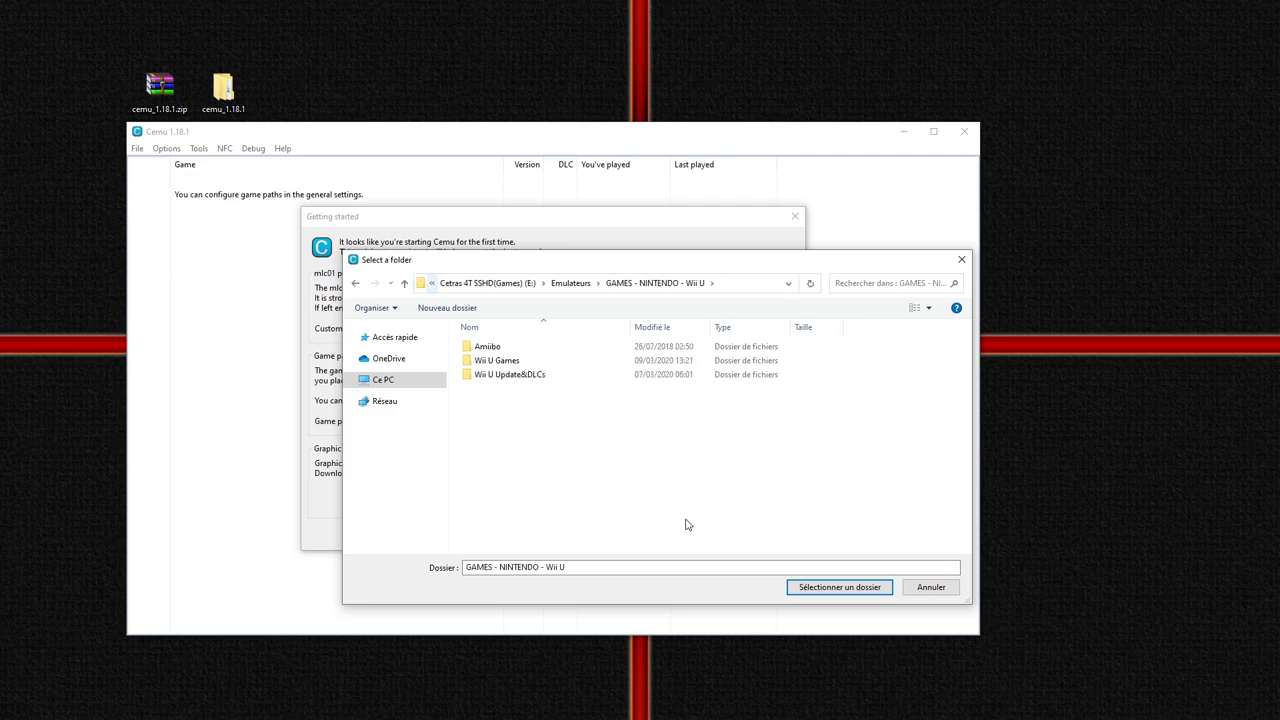
double_click(498, 361)
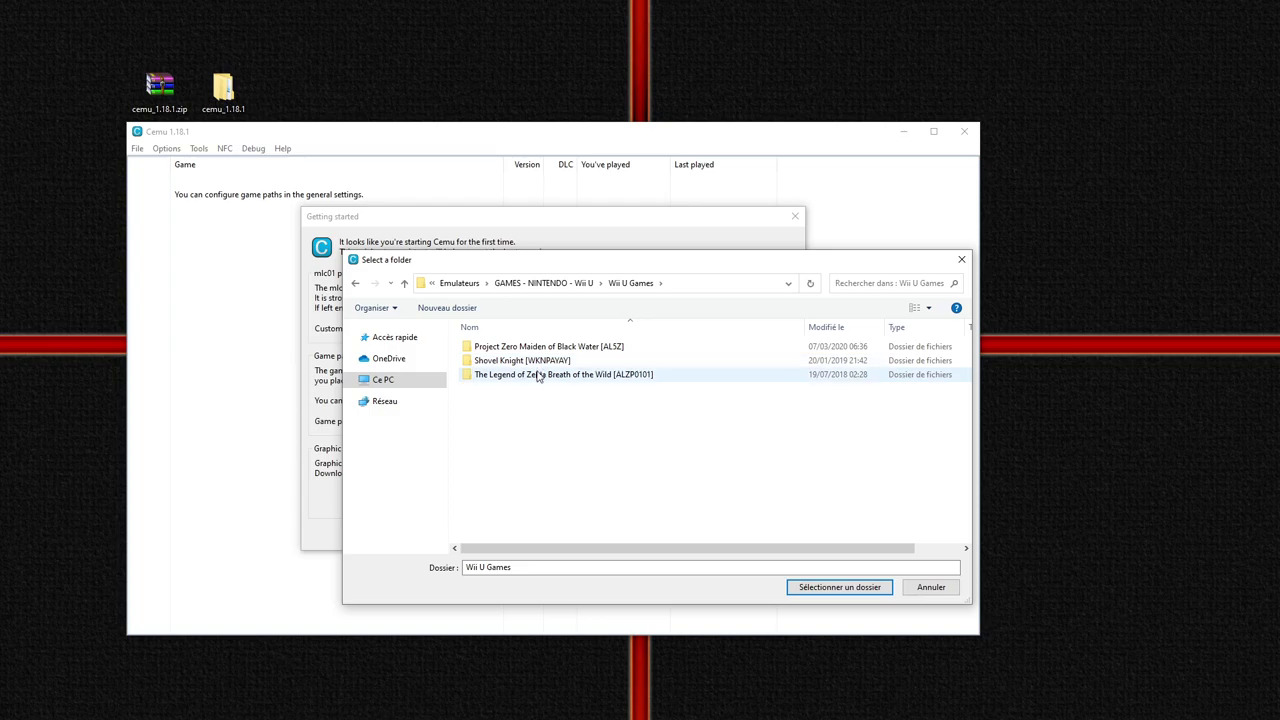
click(356, 287)
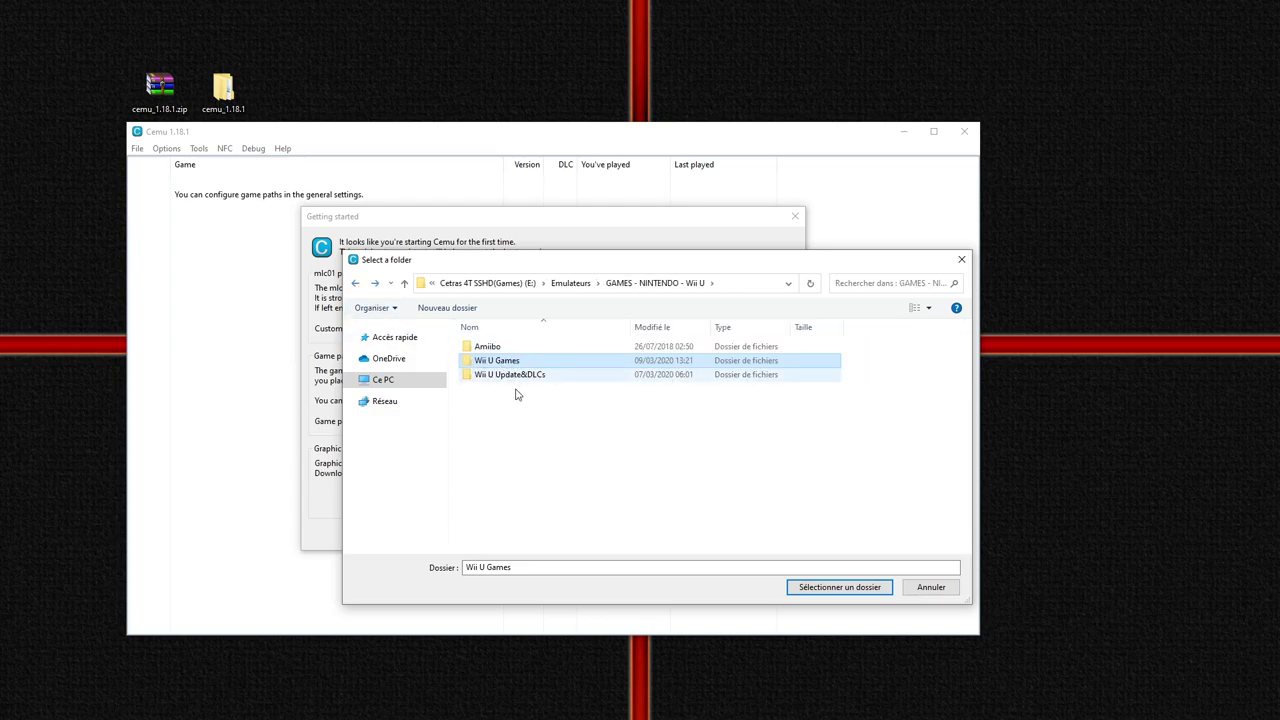
click(827, 590)
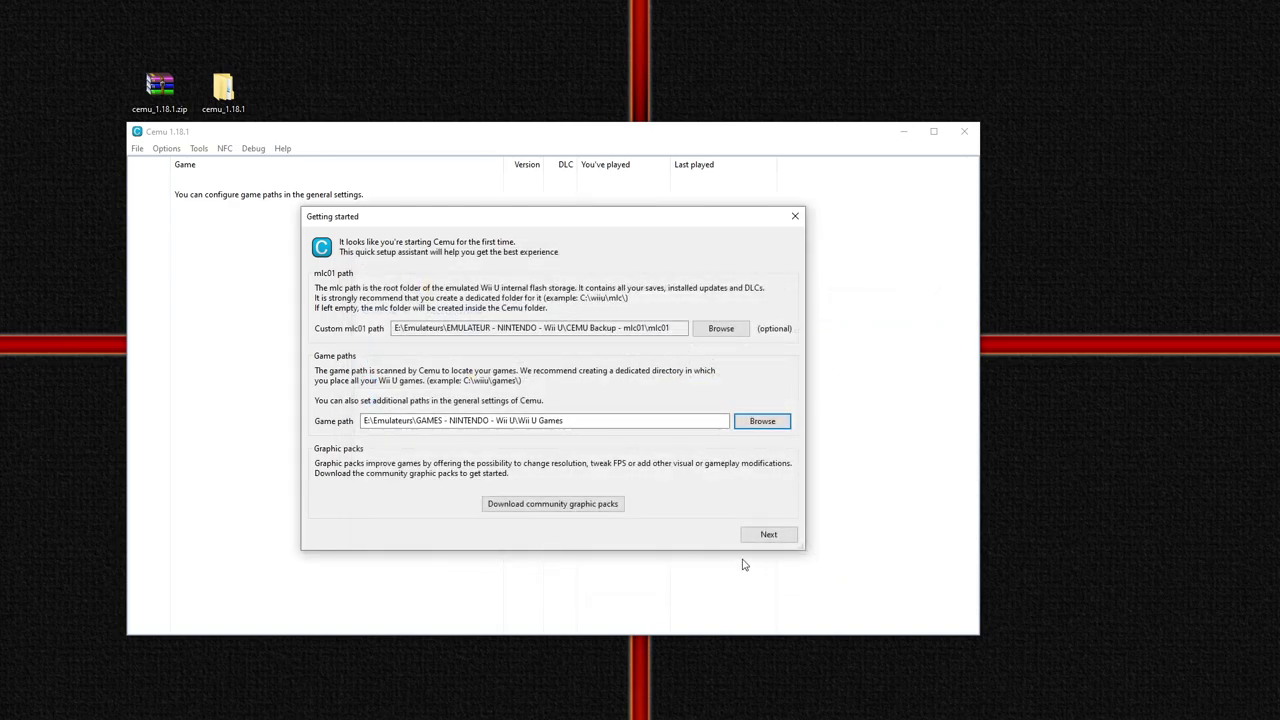
- Download the community graphic packs and finish the setup assistant with automatic update checks enabled
click(549, 505)
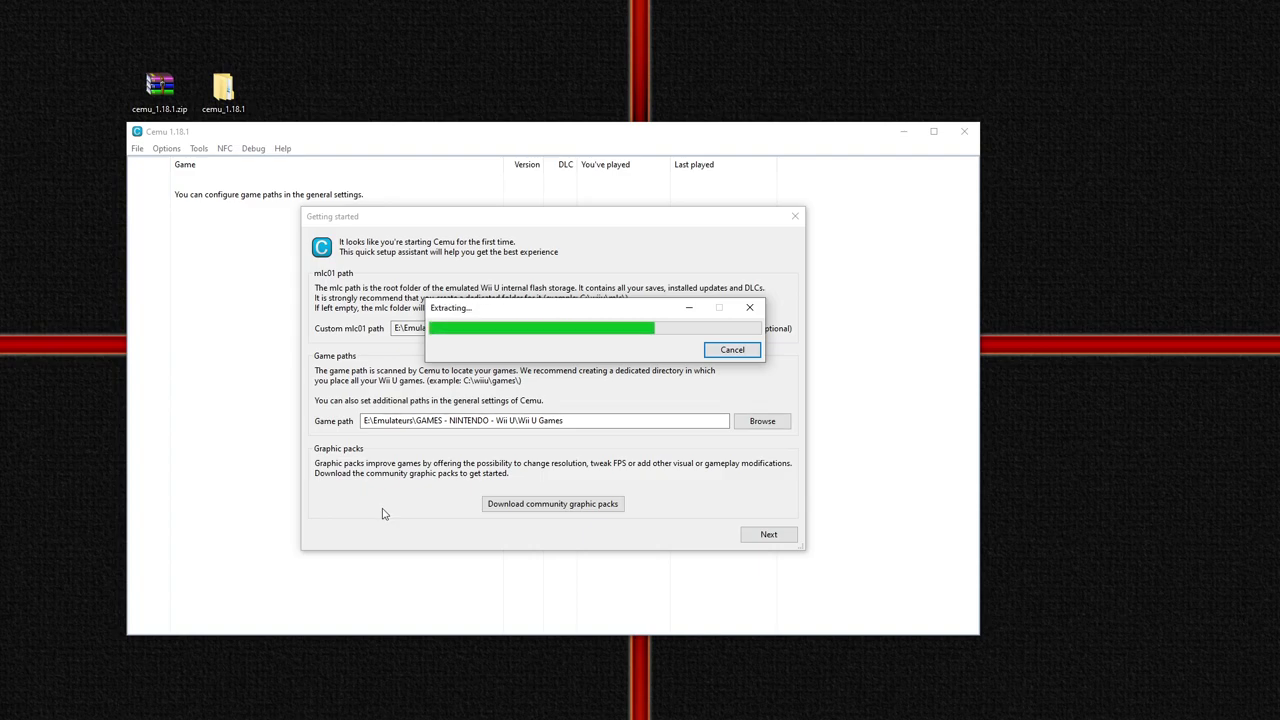
click(764, 535)
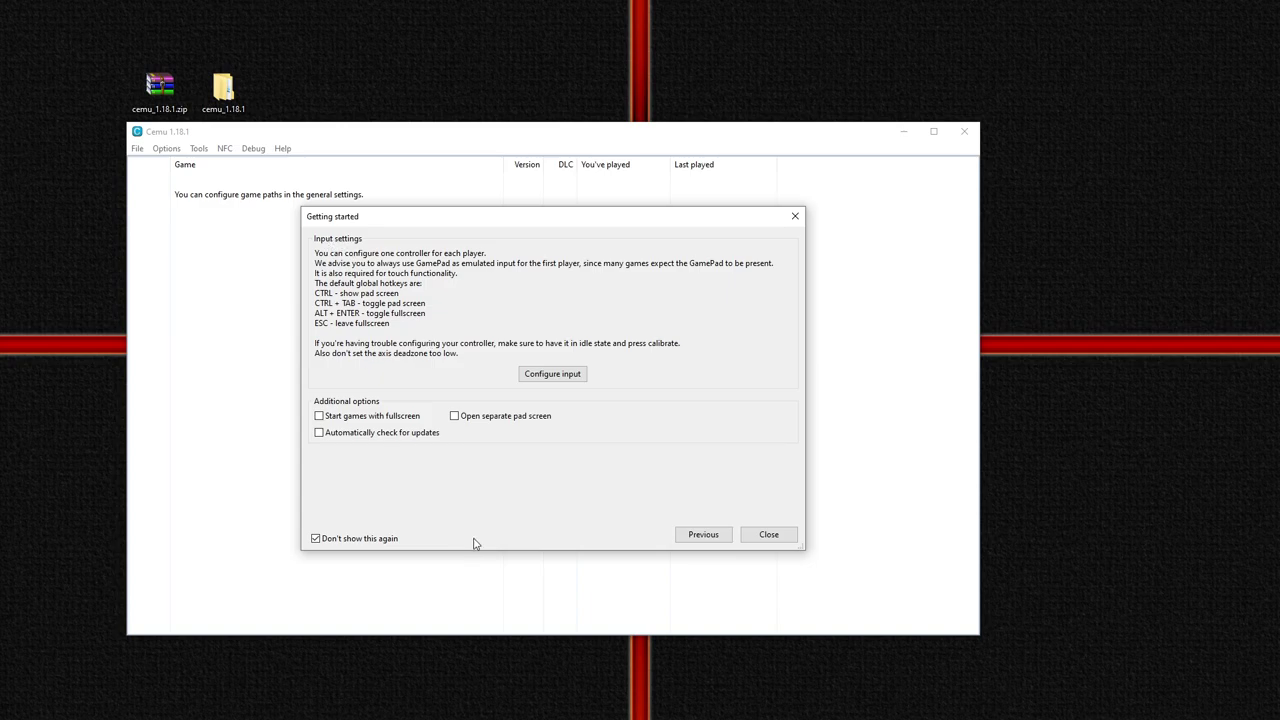
click(319, 433)
click(316, 539)
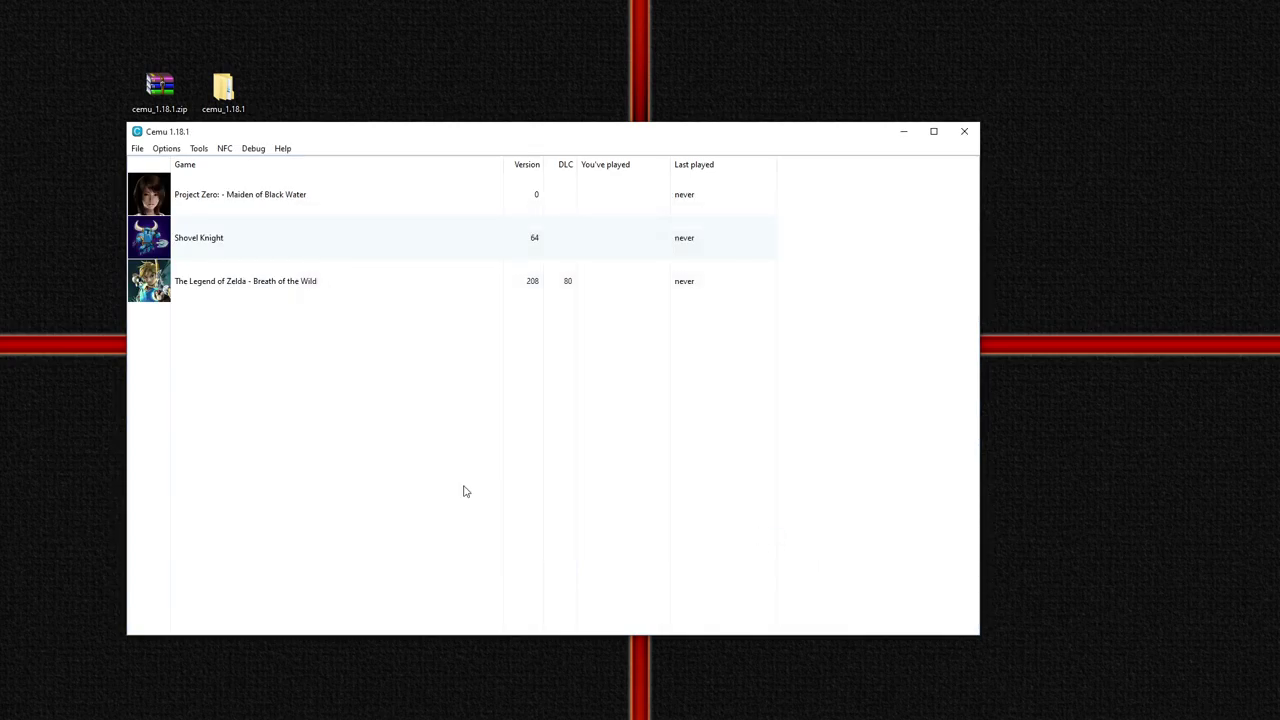
- Examine the version and DLC details of the games in the Cemu game list
drag(500, 132, 603, 143)
click(427, 290)
click(437, 248)
click(457, 282)
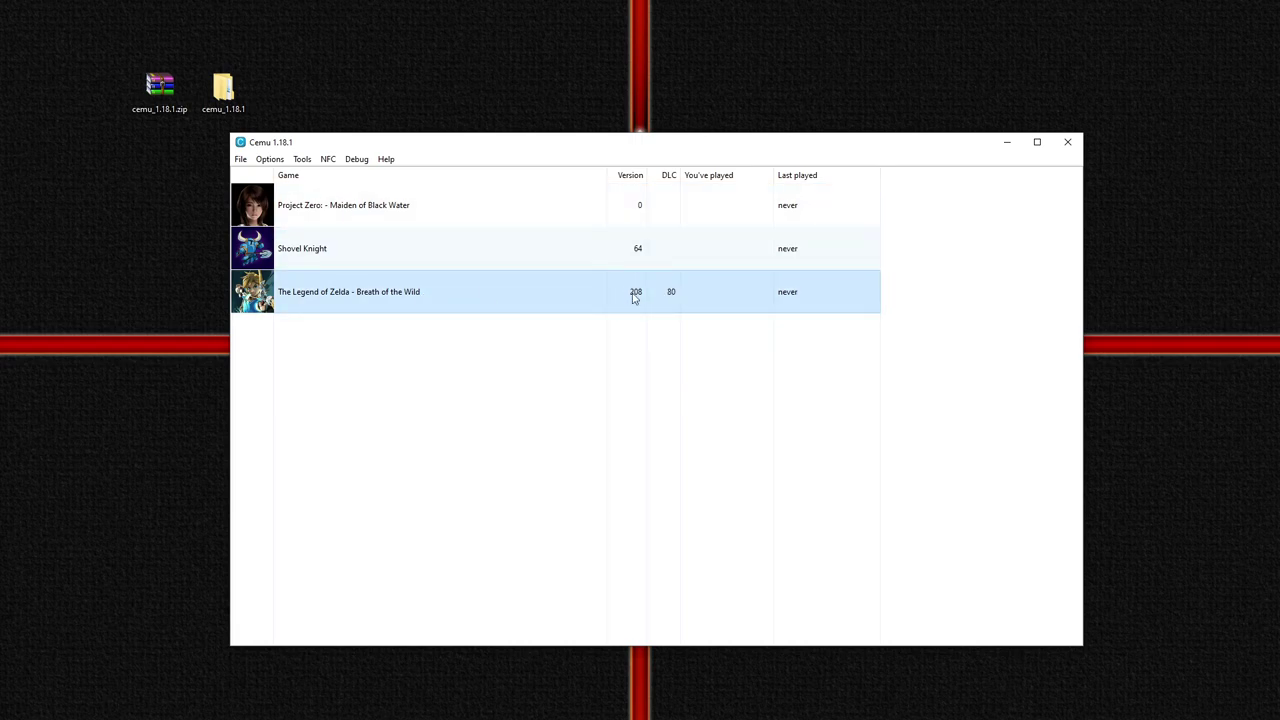
click(536, 435)
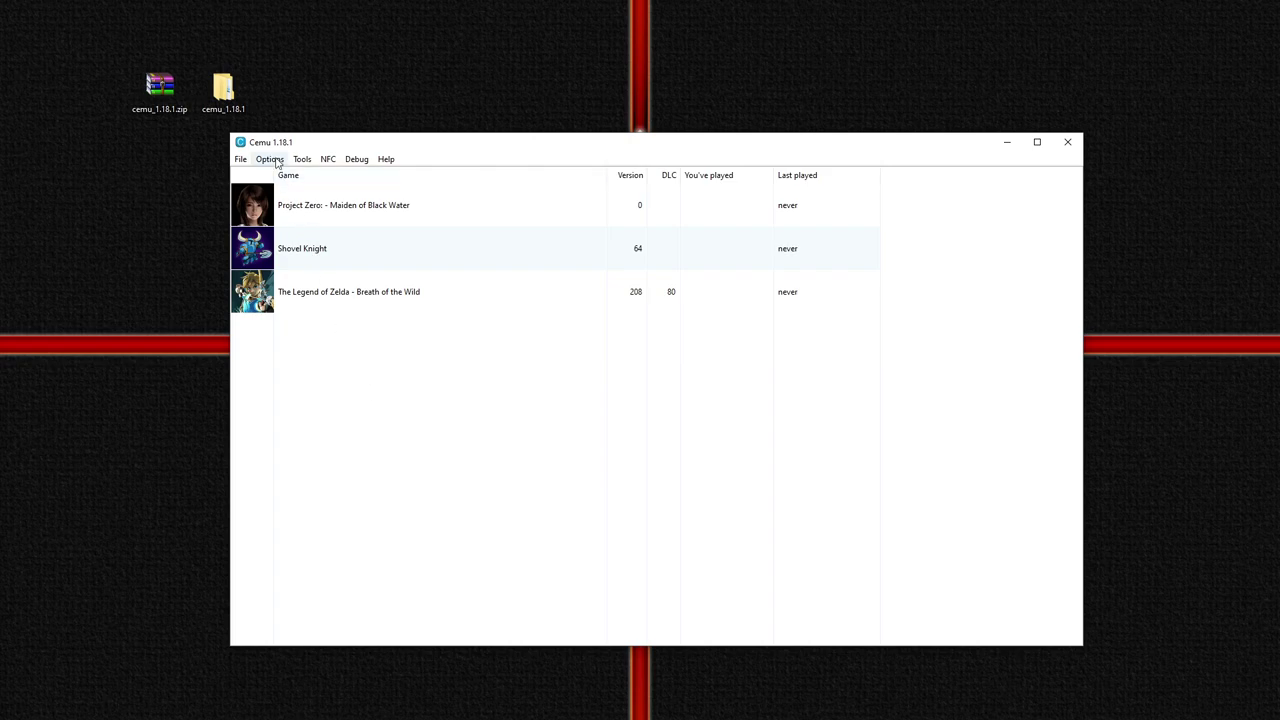
- Set the emulated console's region to Europe and its language to French
click(270, 160)
mouse_move(326, 274)
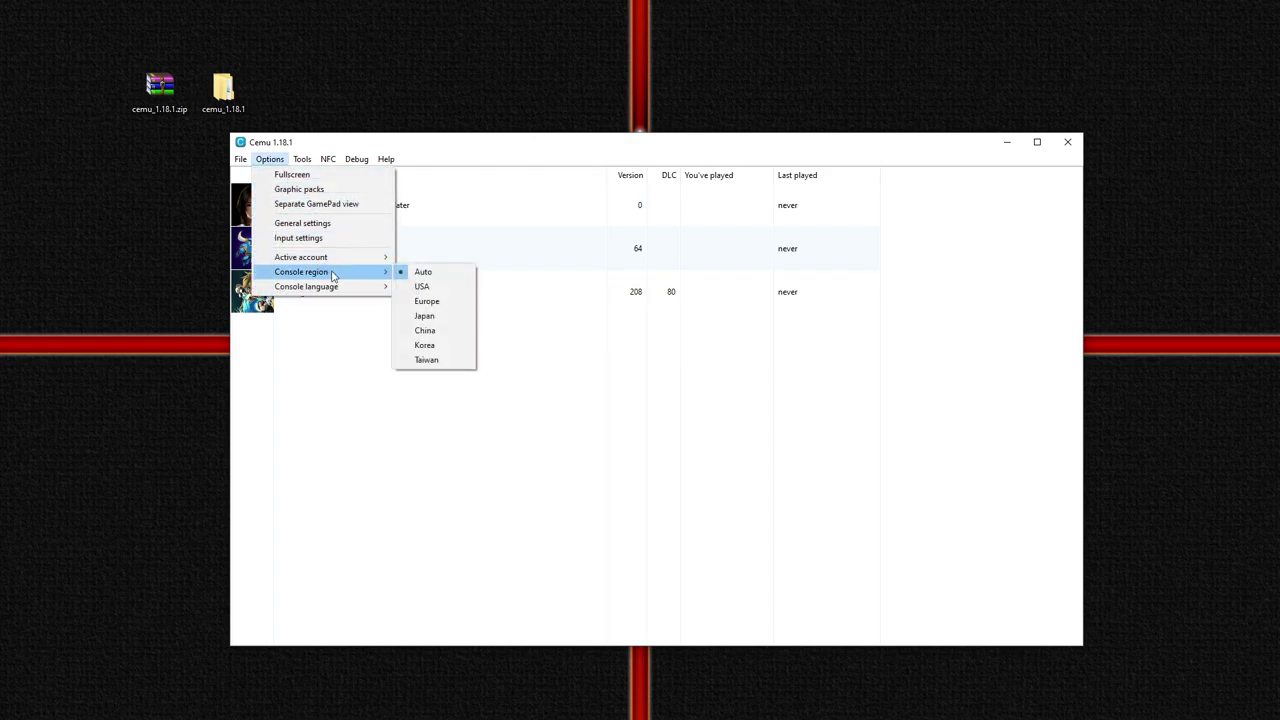
click(428, 306)
click(270, 160)
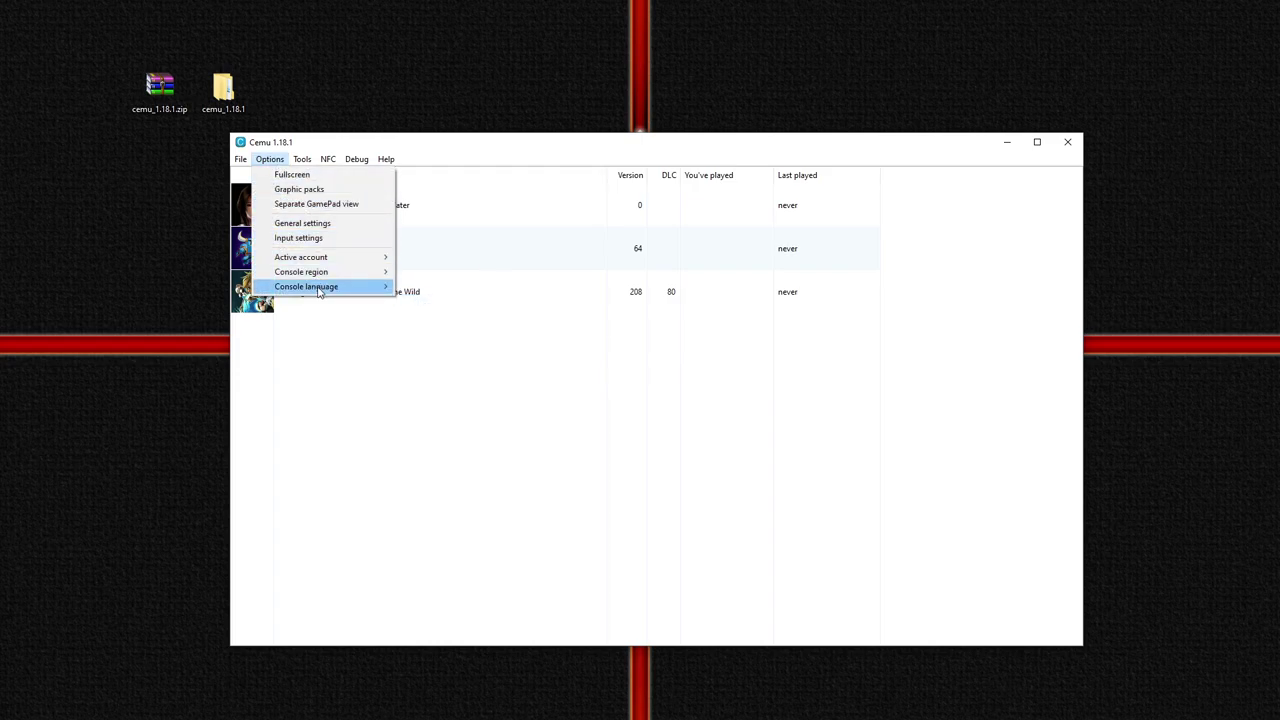
mouse_move(381, 289)
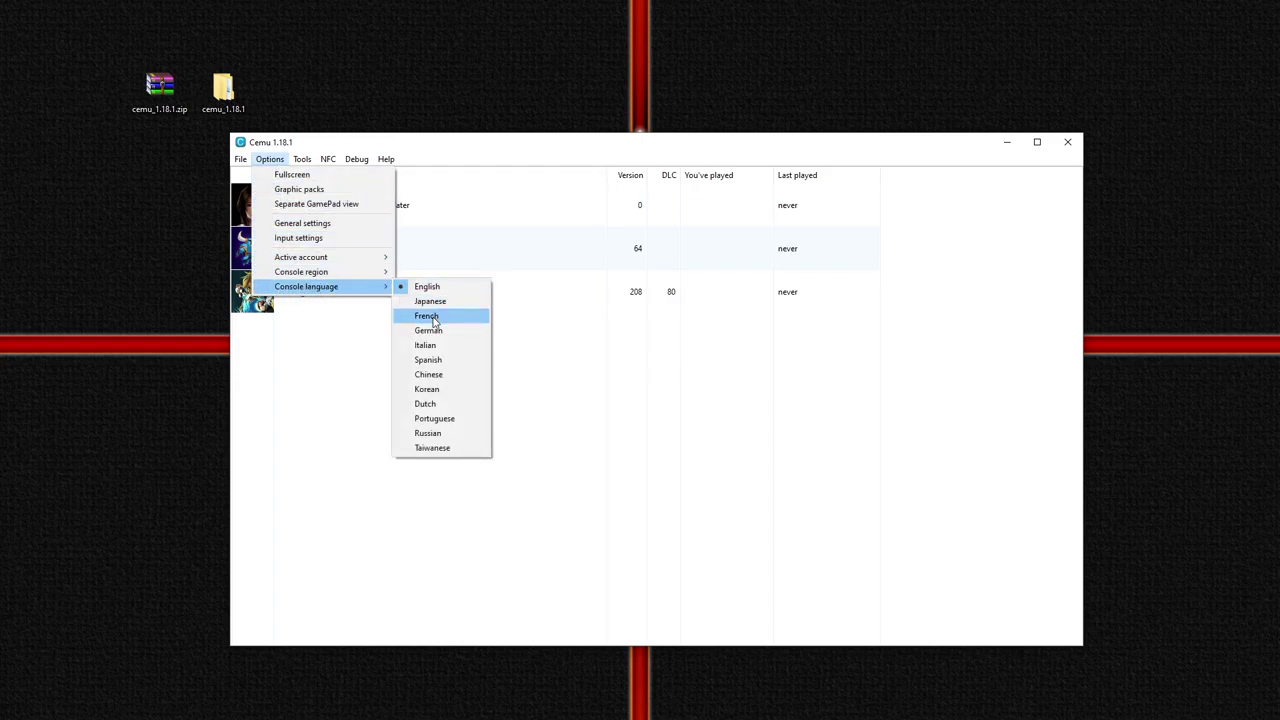
click(427, 316)
- Set the Cemu interface language to French and restart Cemu.exe to apply it
click(270, 160)
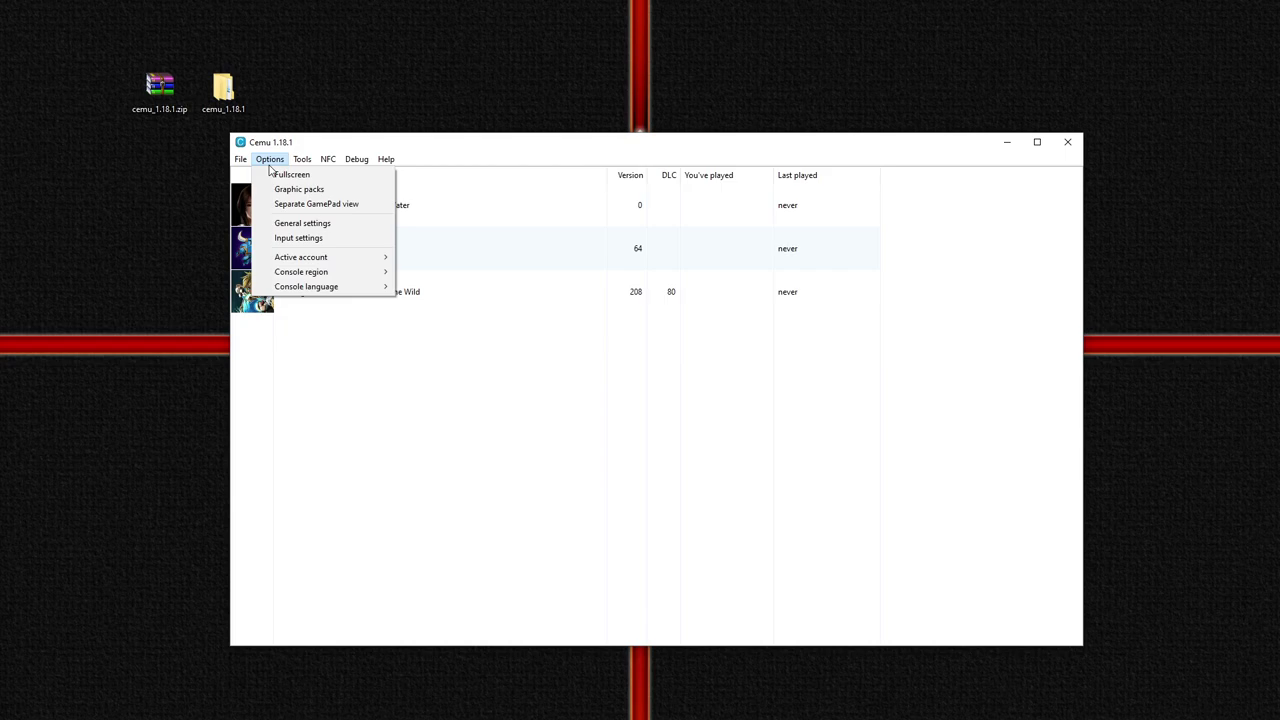
click(307, 224)
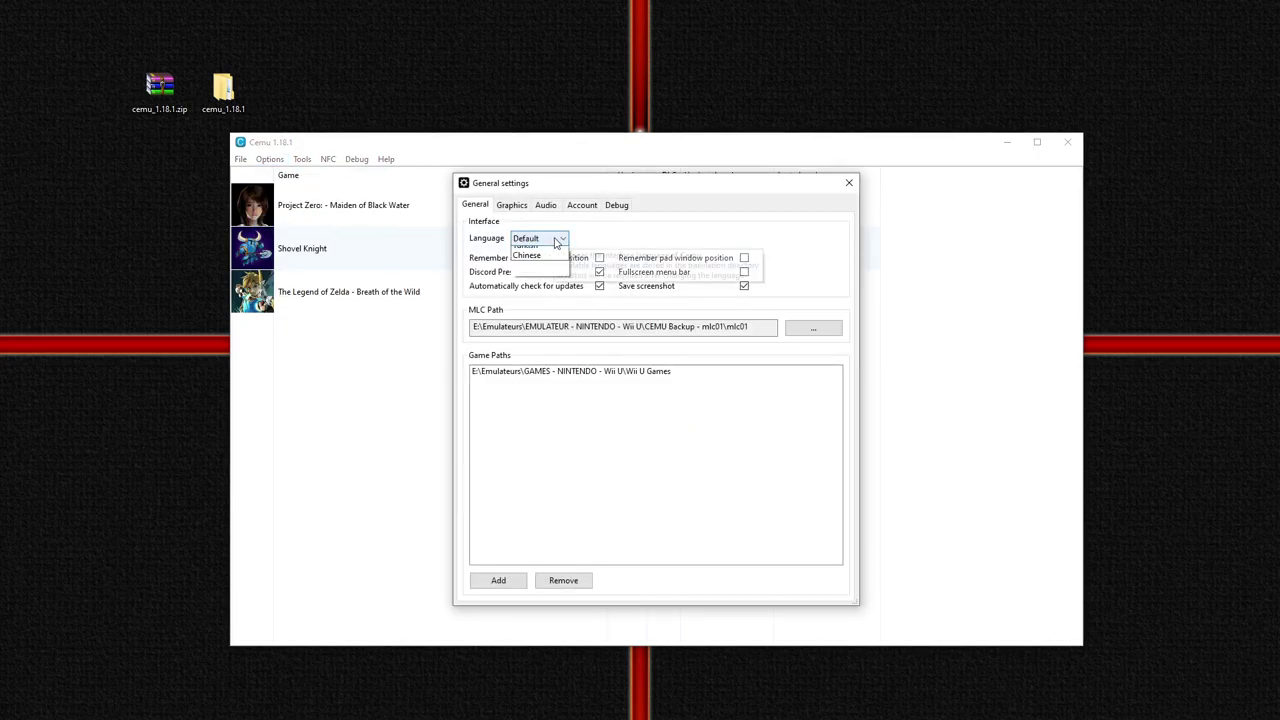
click(552, 240)
click(527, 291)
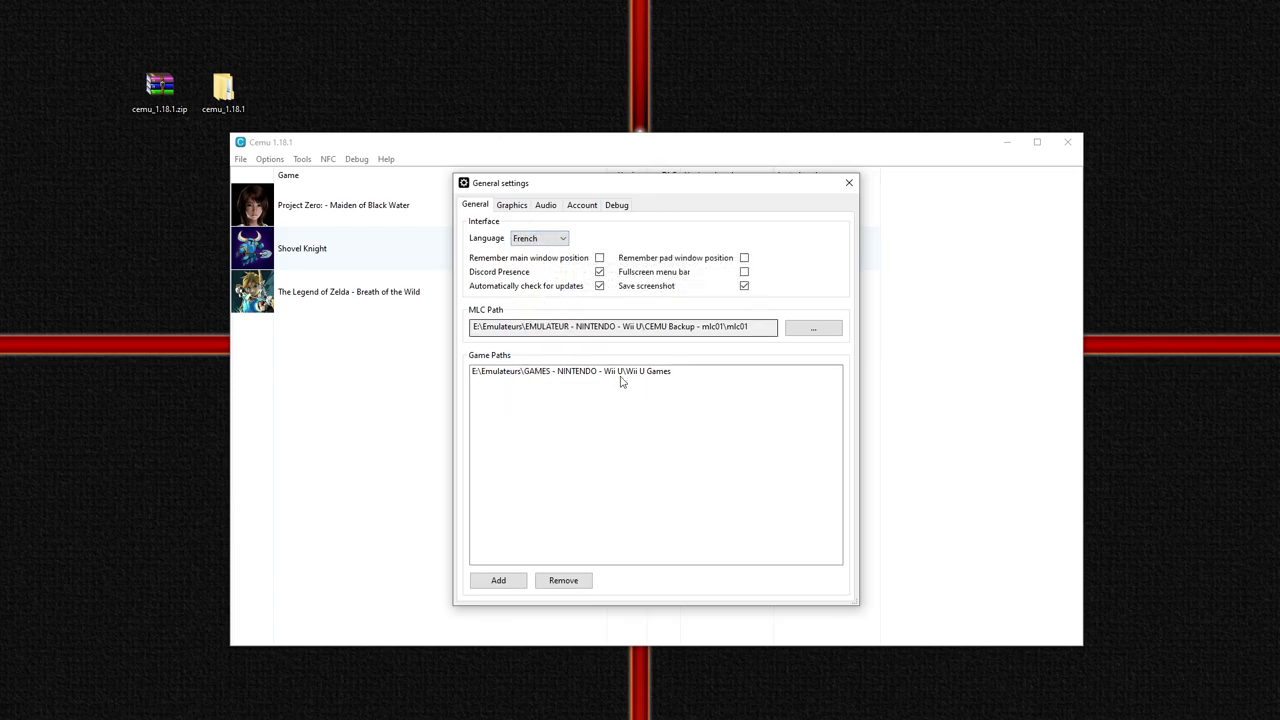
click(849, 185)
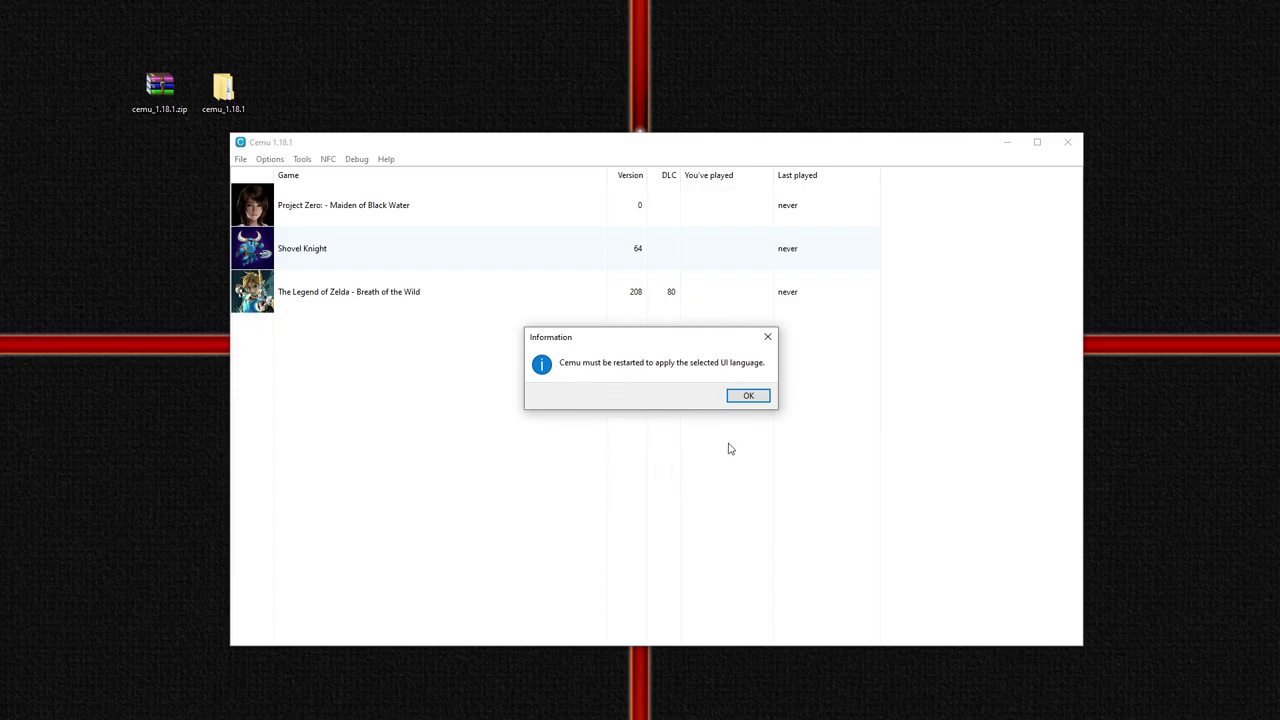
click(741, 398)
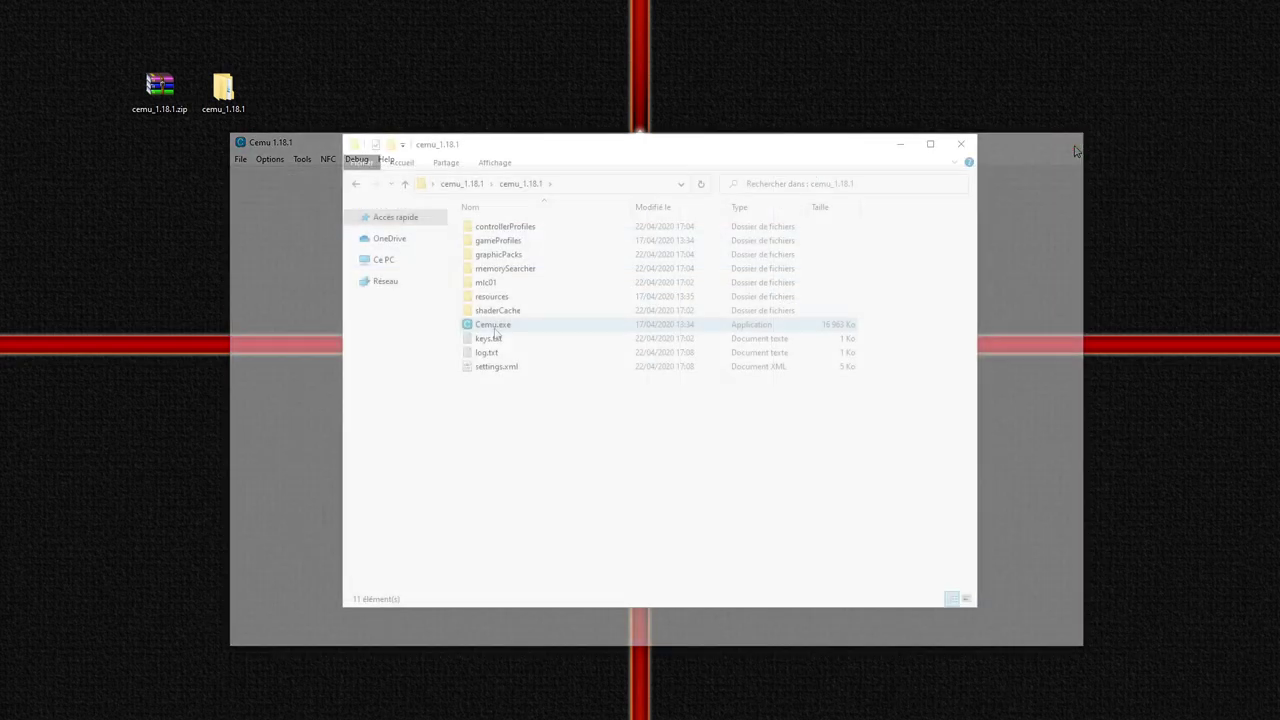
double_click(500, 328)
drag(486, 33, 688, 160)
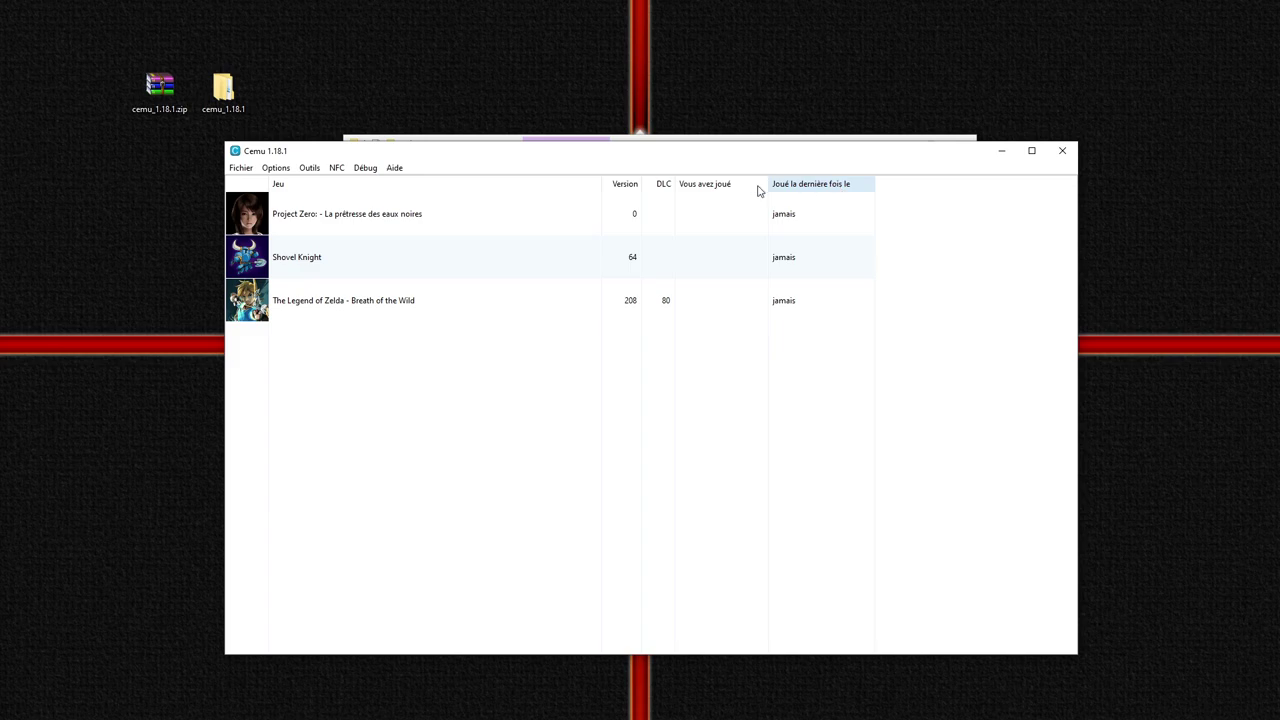
click(242, 167)
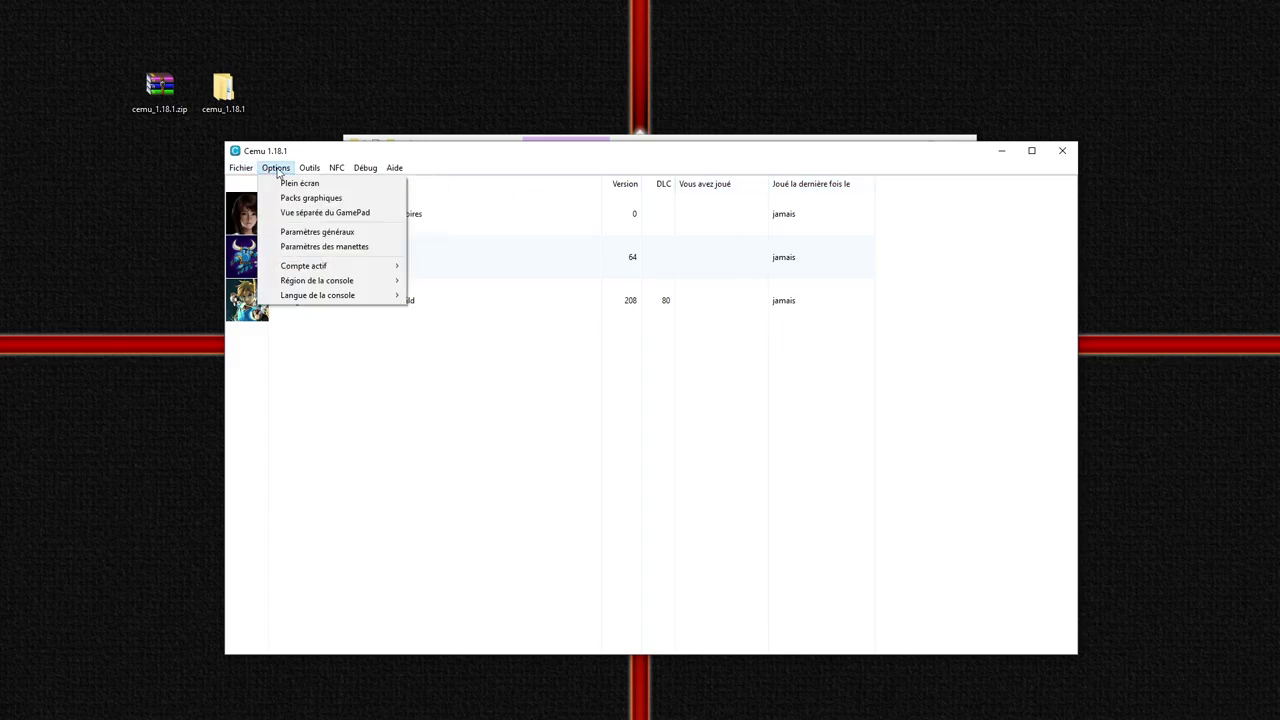
mouse_move(396, 170)
click(492, 521)
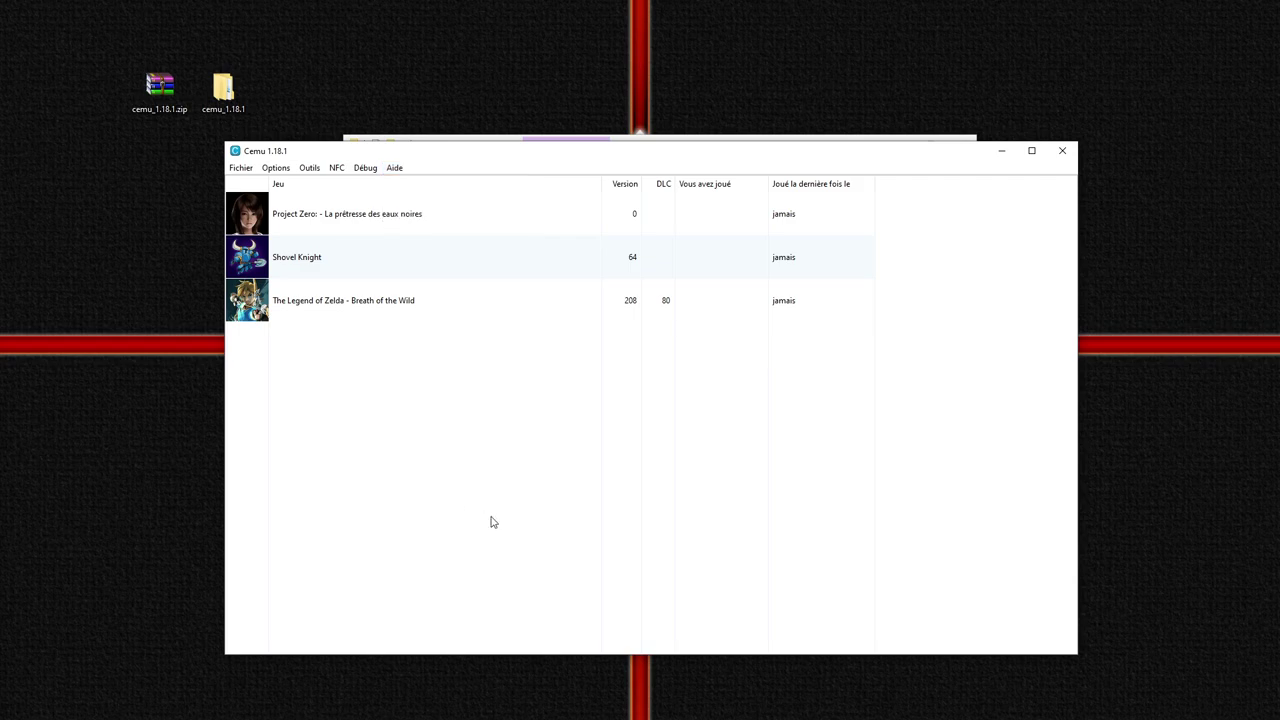
click(475, 423)
- Try to install the Breath of the Wild v208 update from its meta.xml in Wii U Update&DLCs, declining a reinstall
click(241, 168)
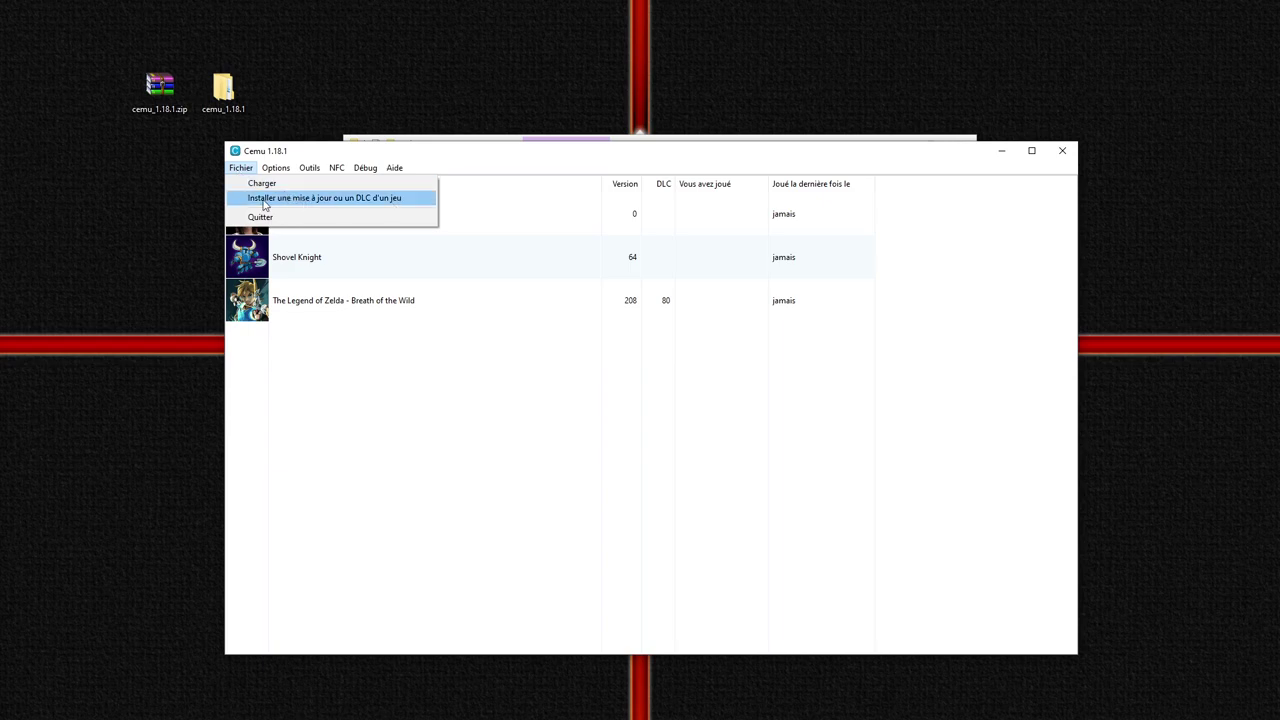
click(348, 204)
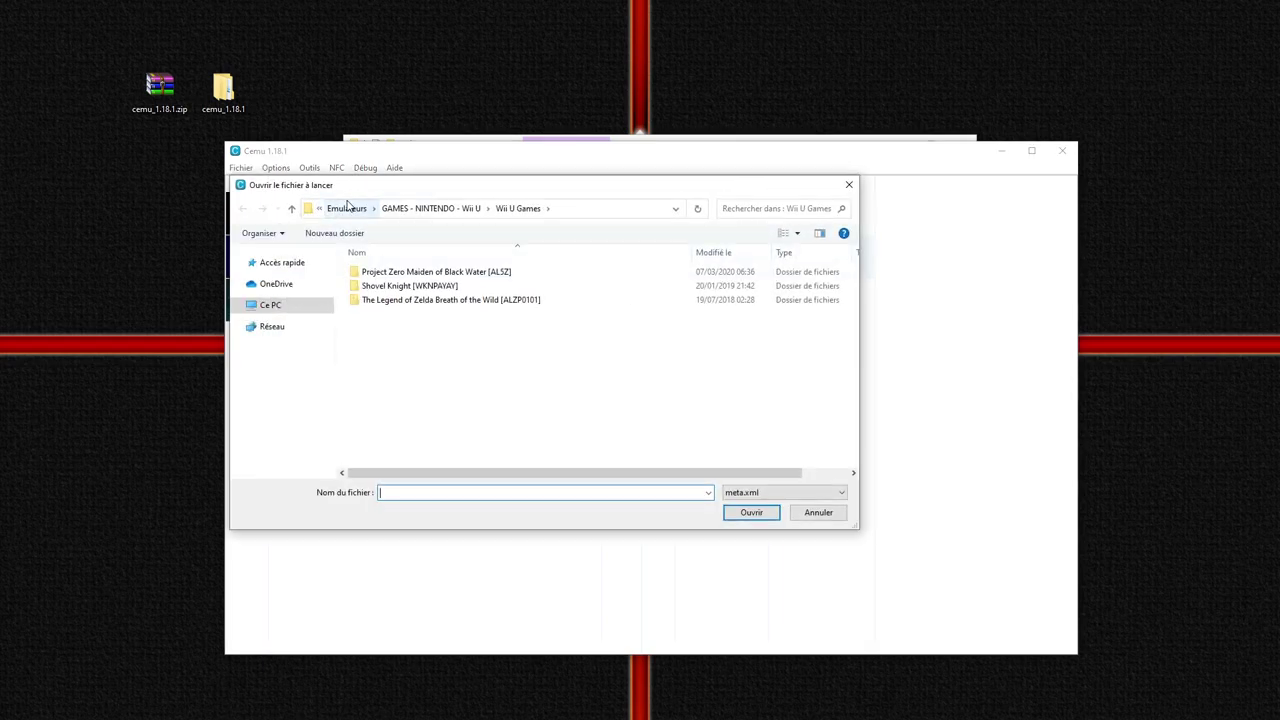
drag(556, 193, 686, 283)
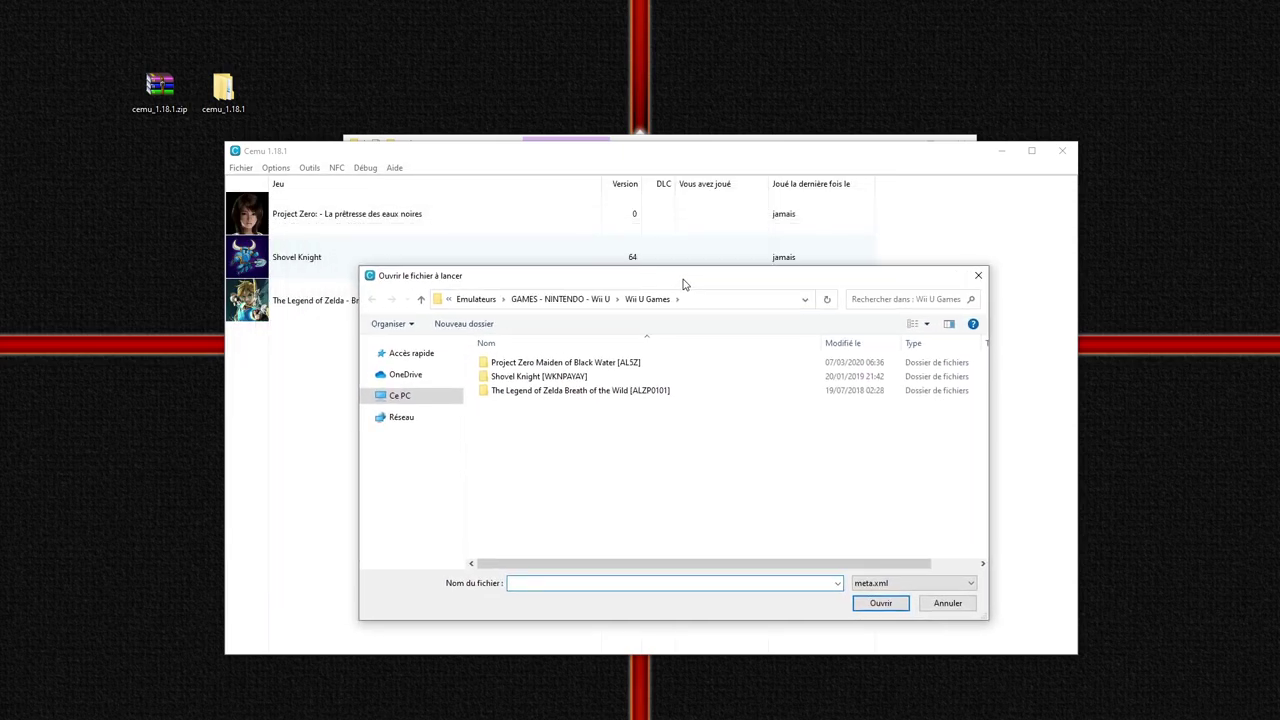
click(589, 302)
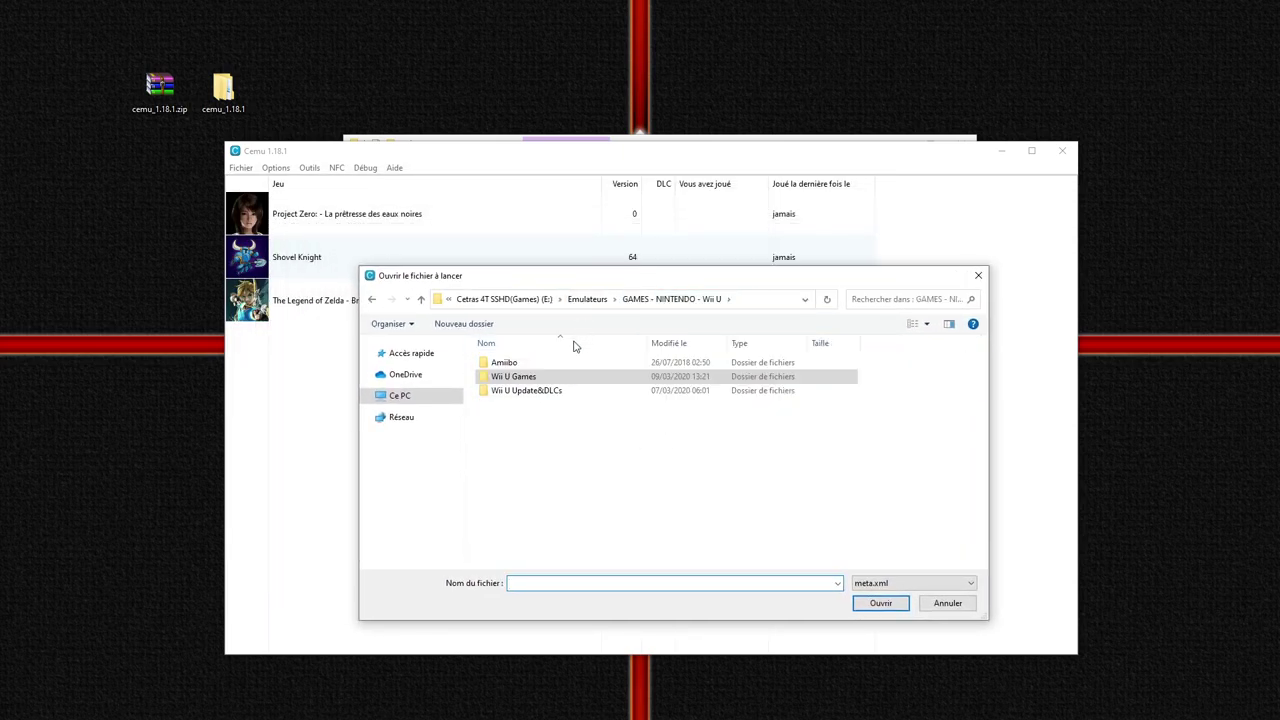
double_click(550, 393)
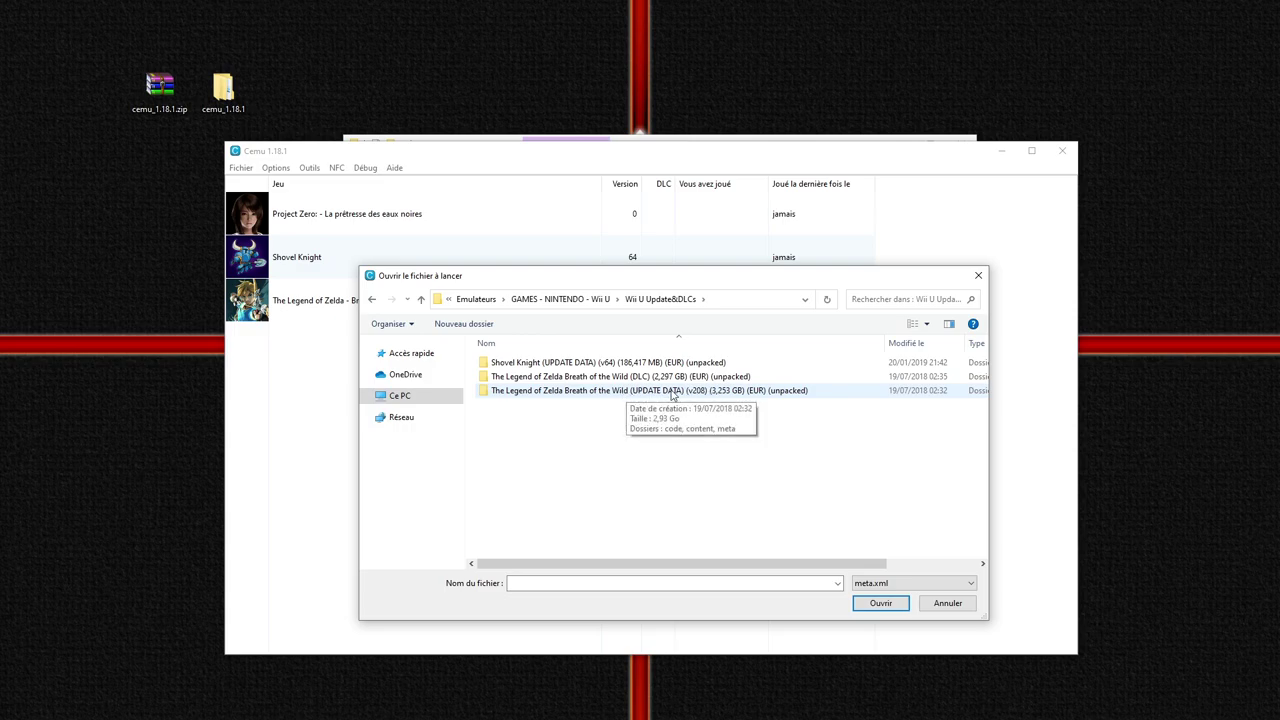
double_click(575, 391)
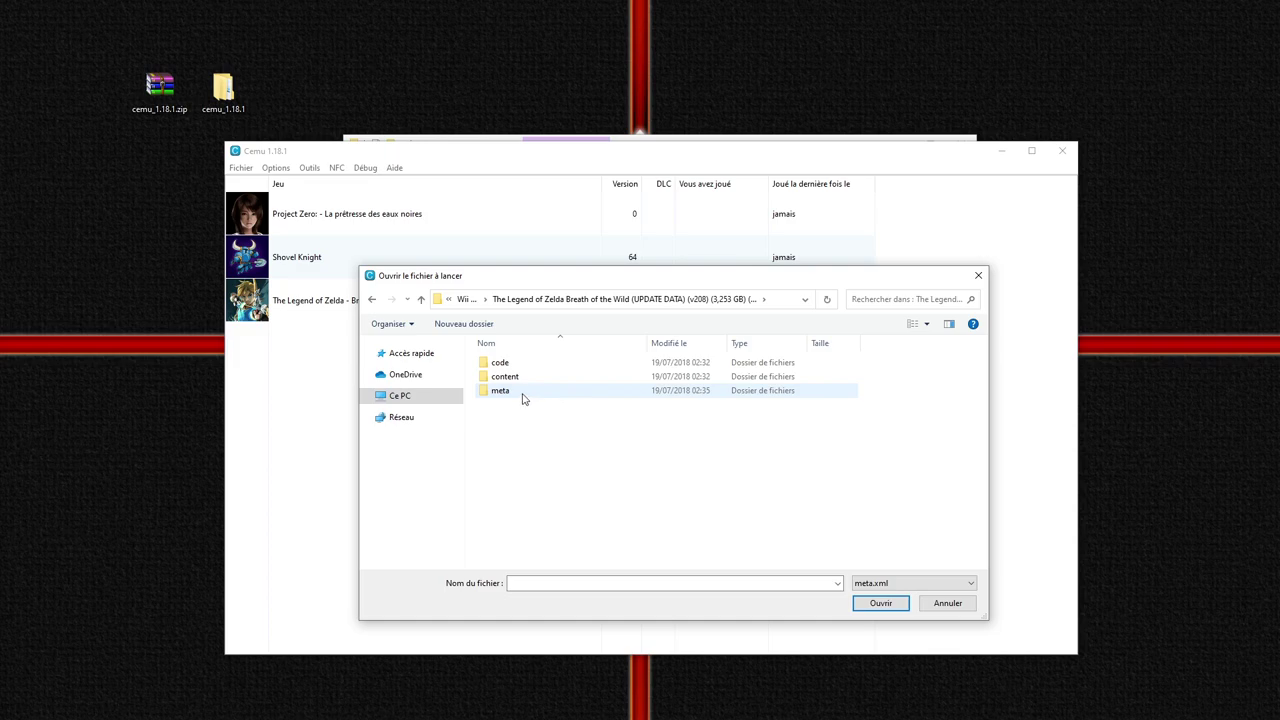
double_click(522, 395)
click(514, 366)
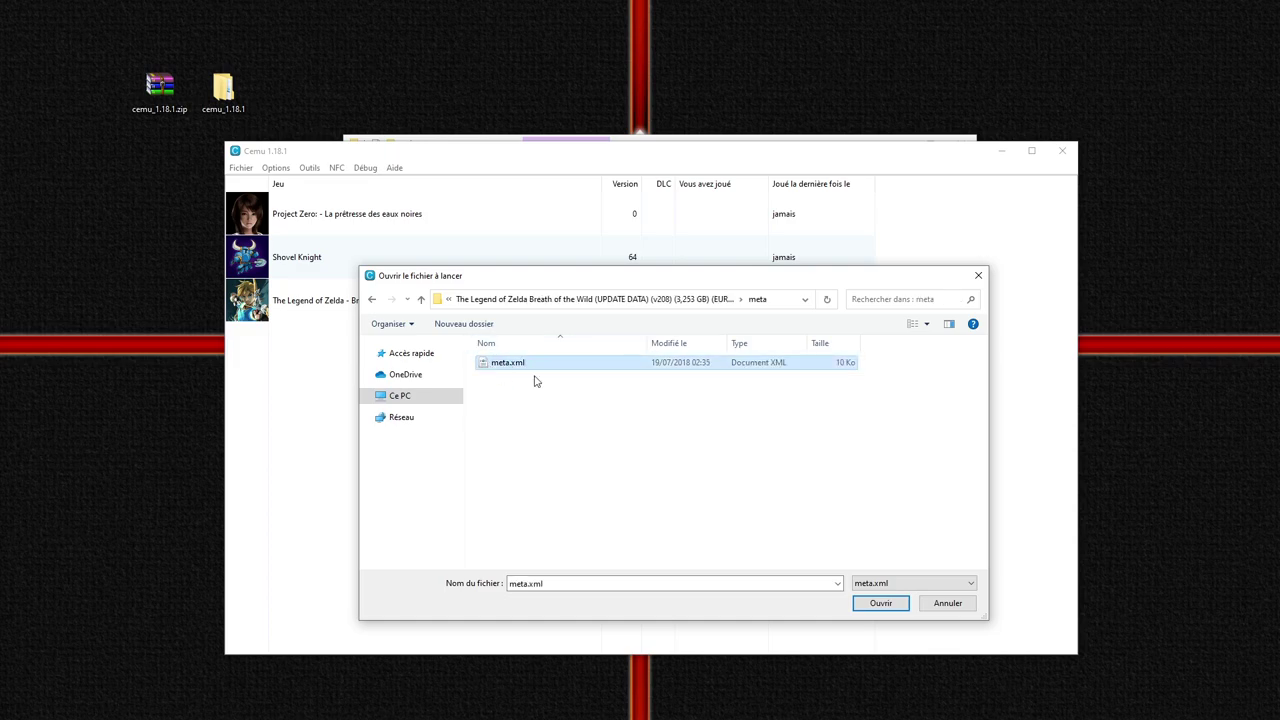
click(872, 609)
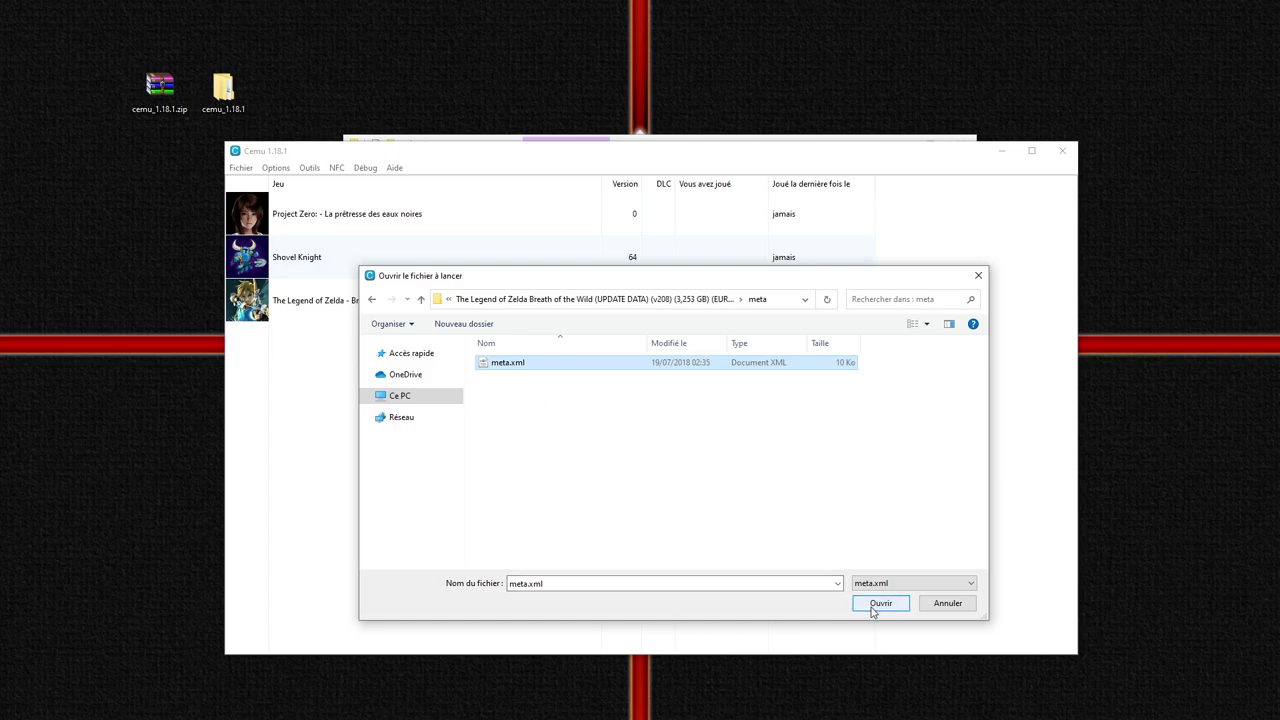
click(872, 609)
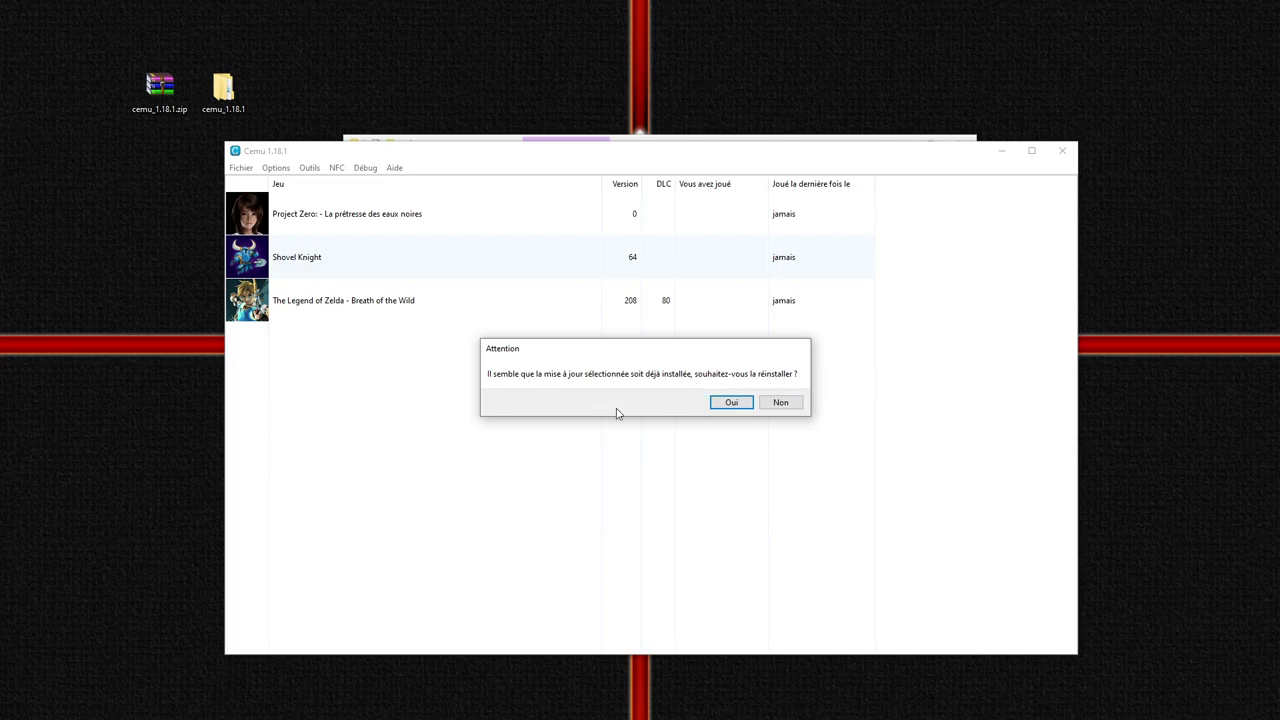
click(784, 405)
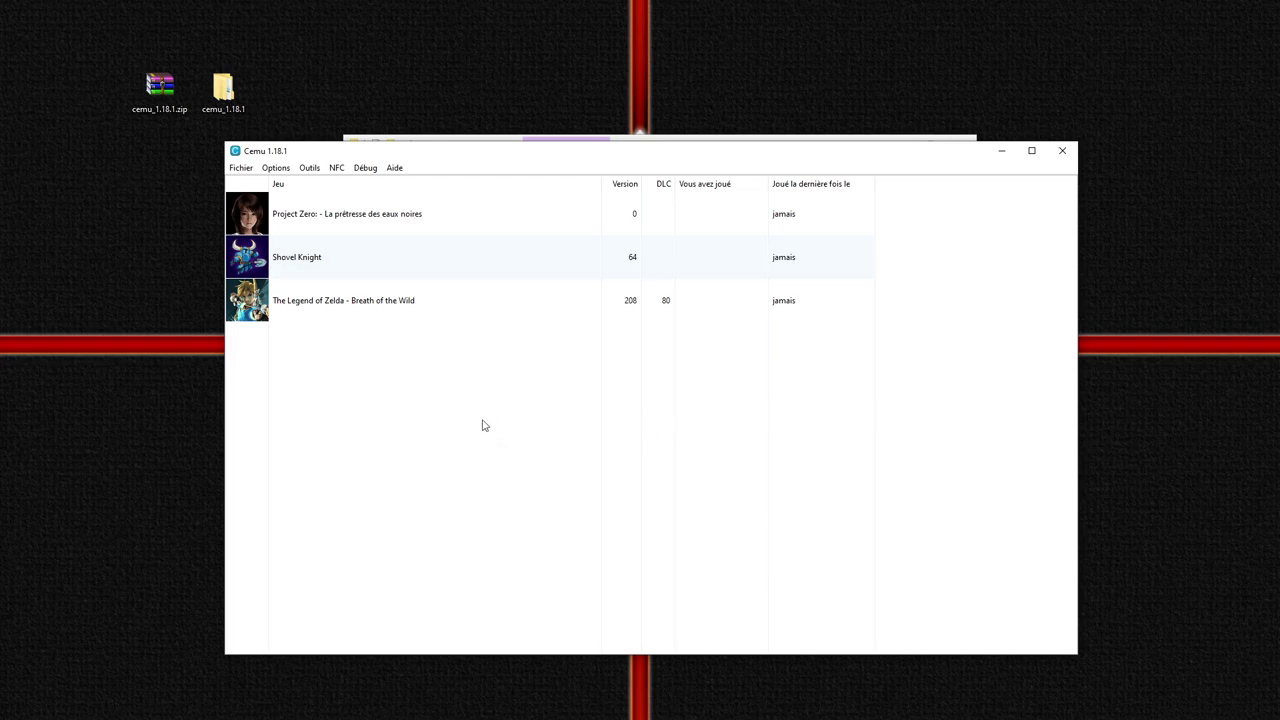
- Set the upscale filter to Bilinéaire in the graphics section of the general settings
click(242, 168)
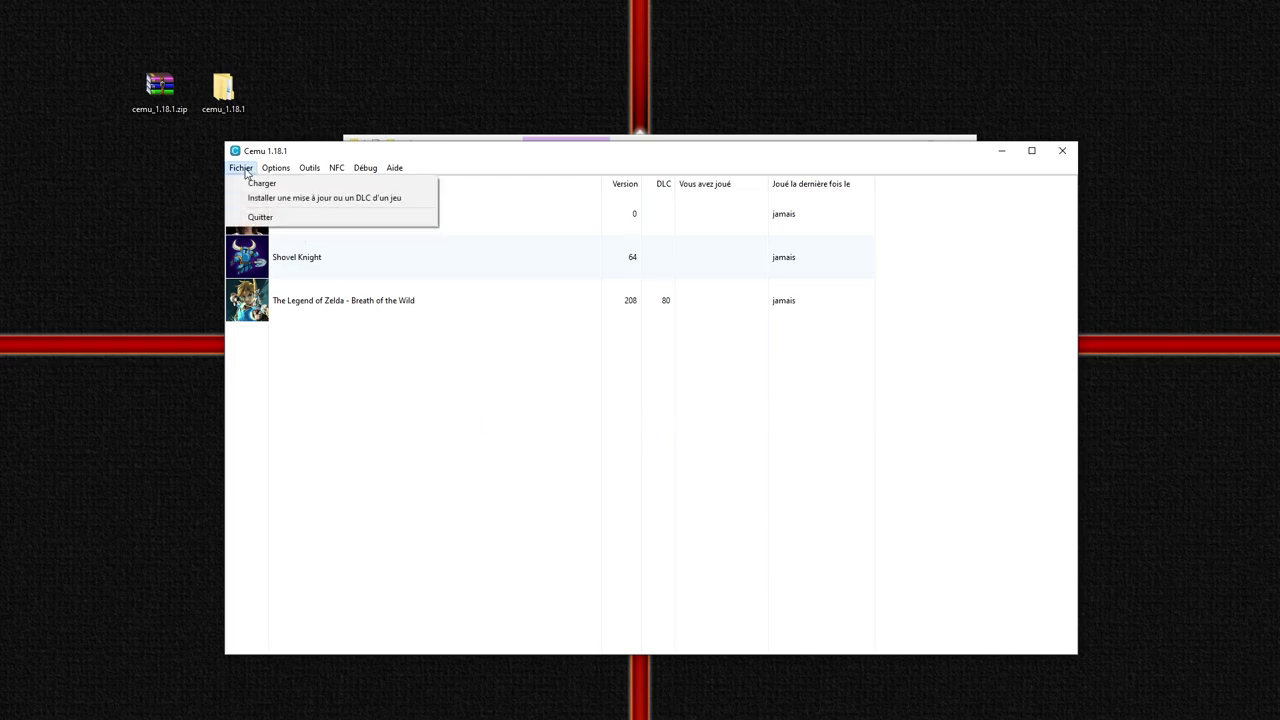
mouse_move(272, 175)
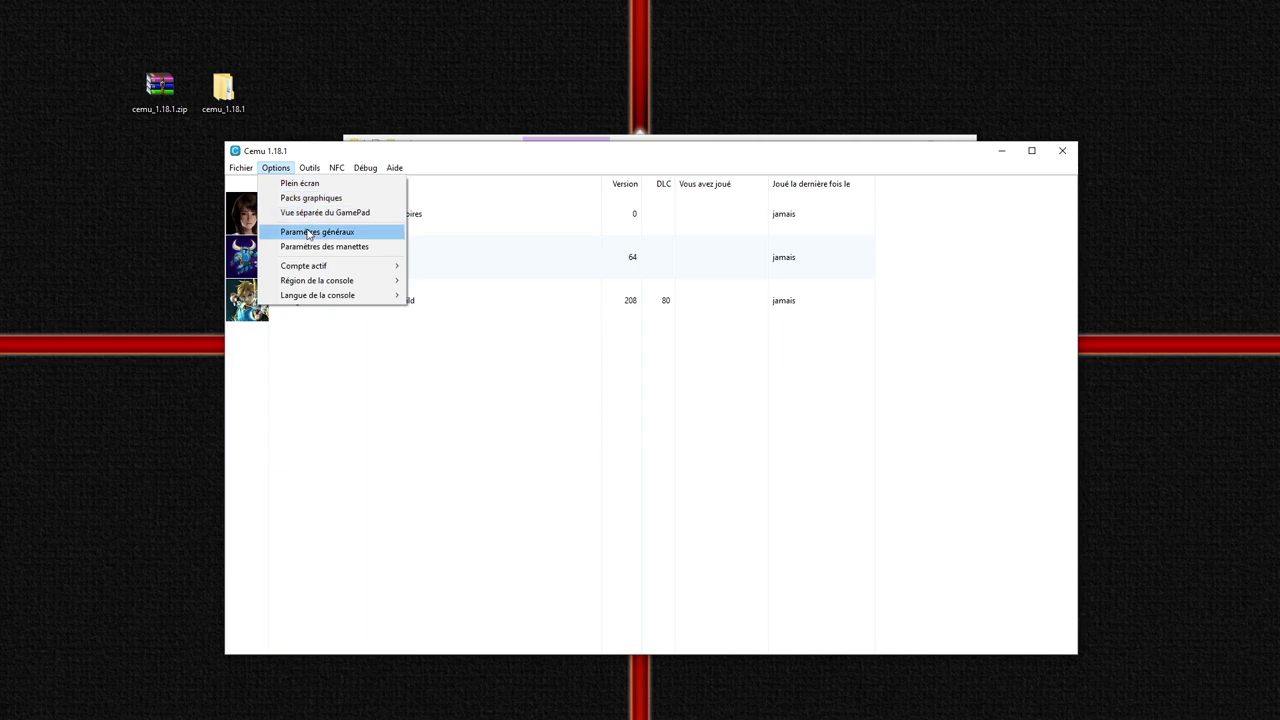
click(317, 232)
mouse_move(642, 197)
mouse_down()
mouse_move(654, 226)
mouse_move(643, 214)
mouse_up()
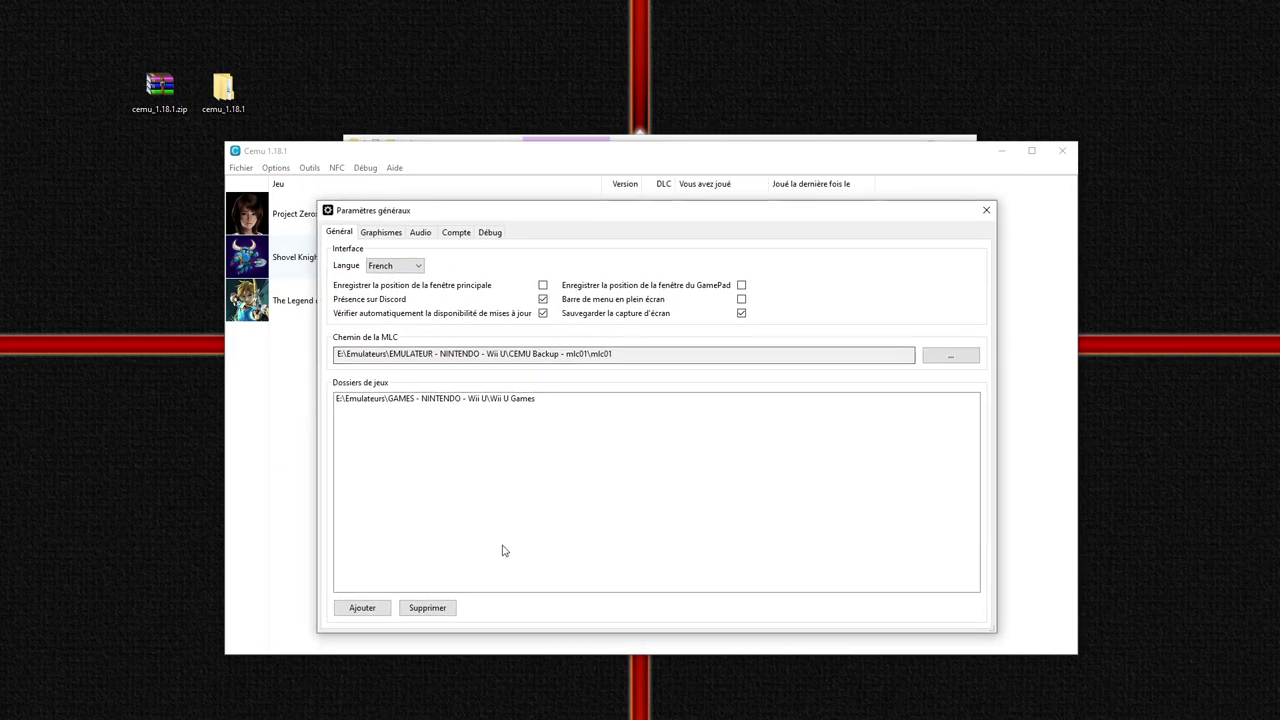
click(376, 234)
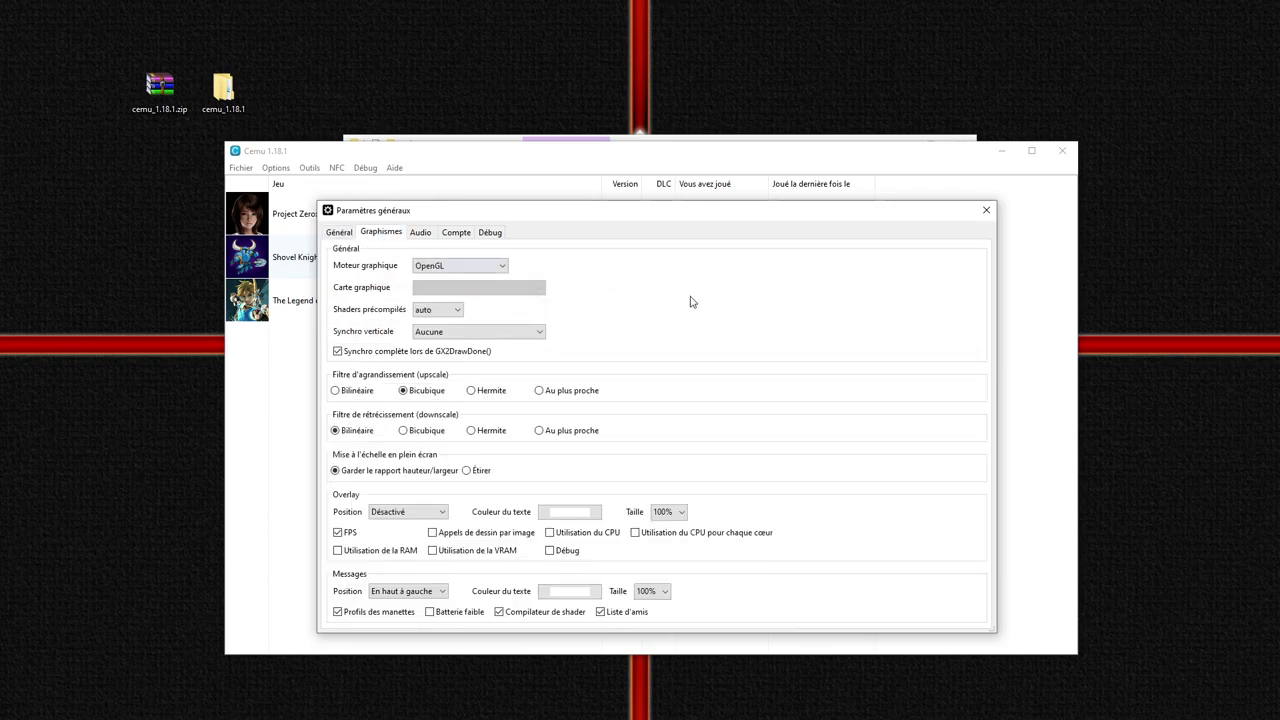
drag(724, 204, 736, 62)
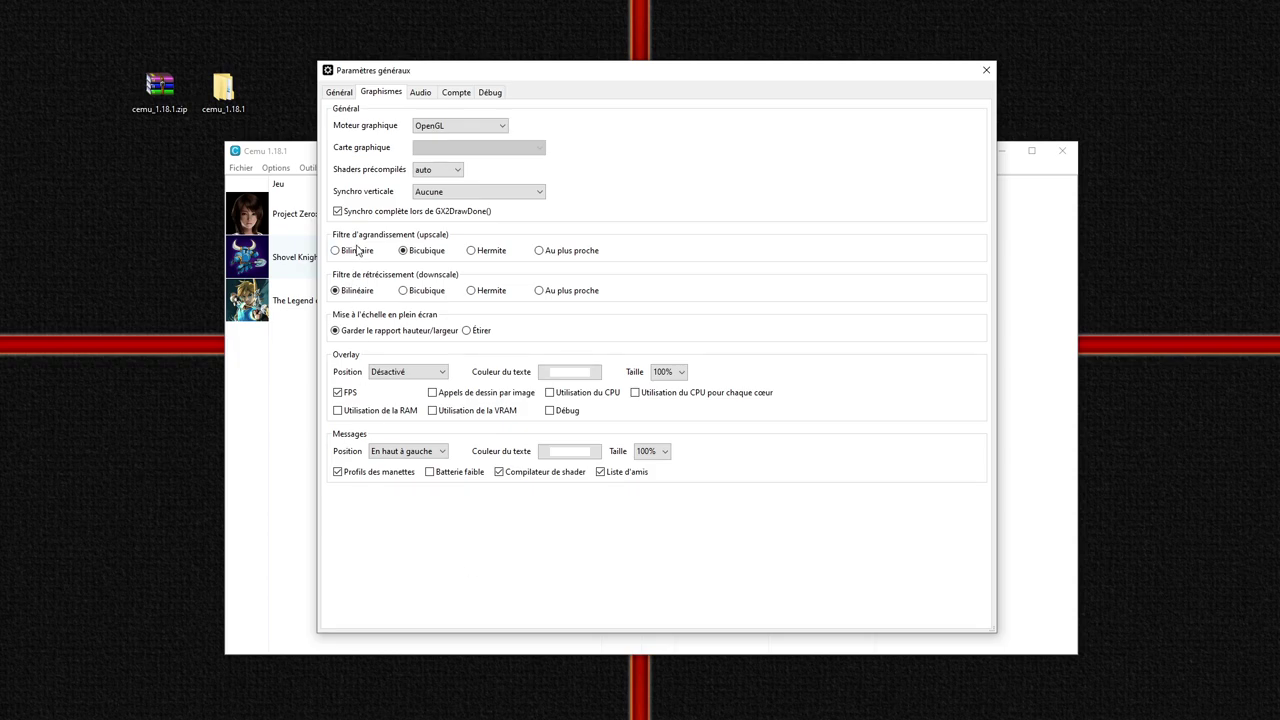
click(402, 250)
click(336, 251)
- Set the graphics engine to Vulkan (experimental) with the GeForce GTX 1080 Ti as the graphics card
click(478, 128)
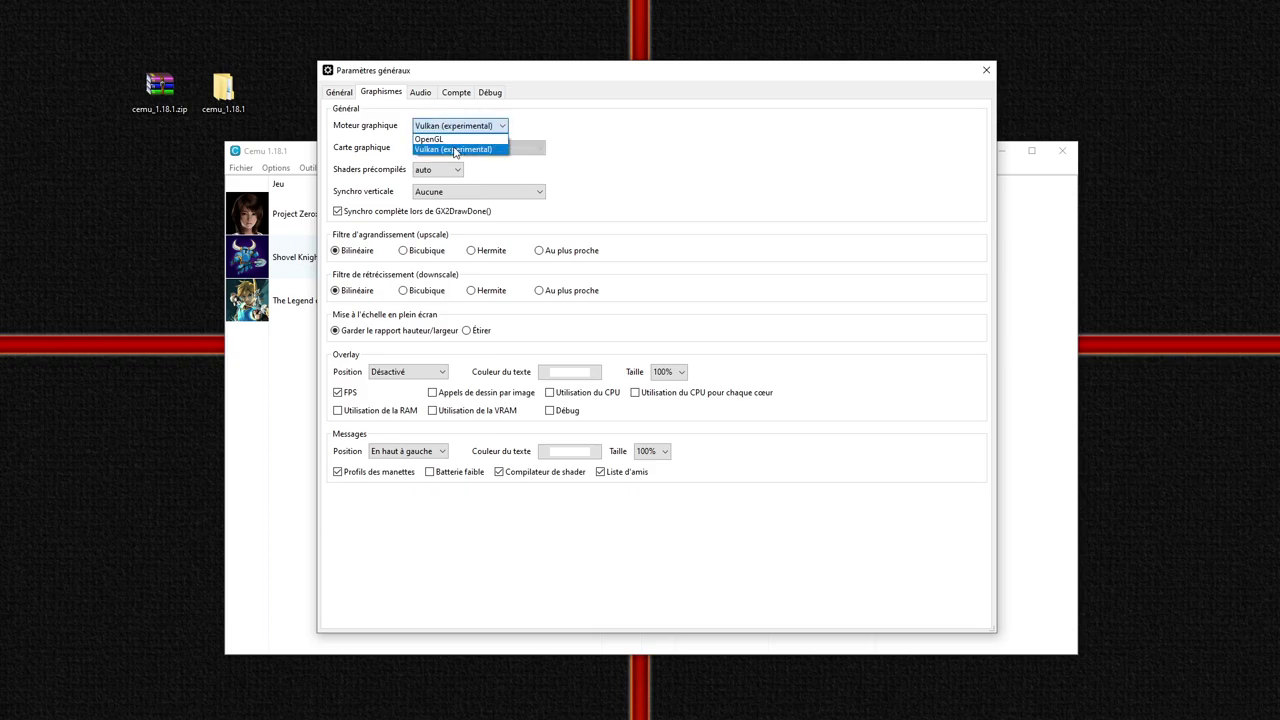
click(470, 148)
click(538, 149)
click(500, 161)
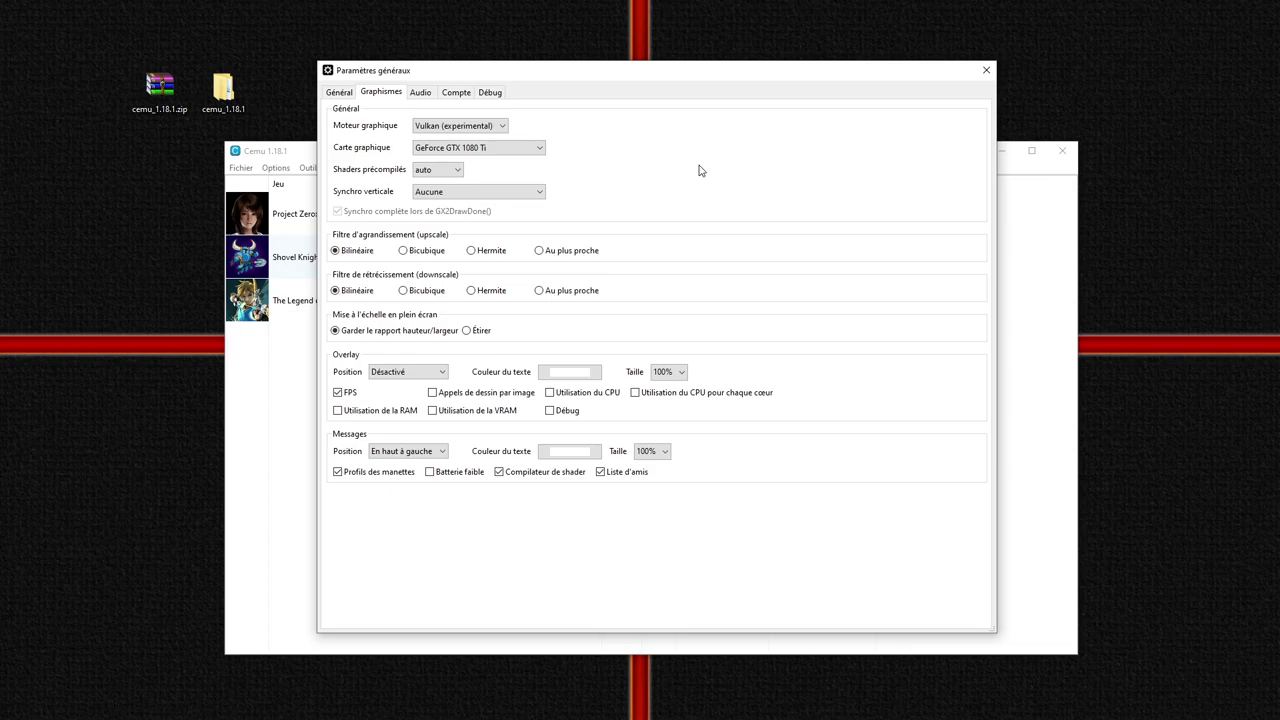
- Switch to OpenGL to disable full sync at GX2DrawDone(), and return the graphics engine to Vulkan (experimental)
click(504, 126)
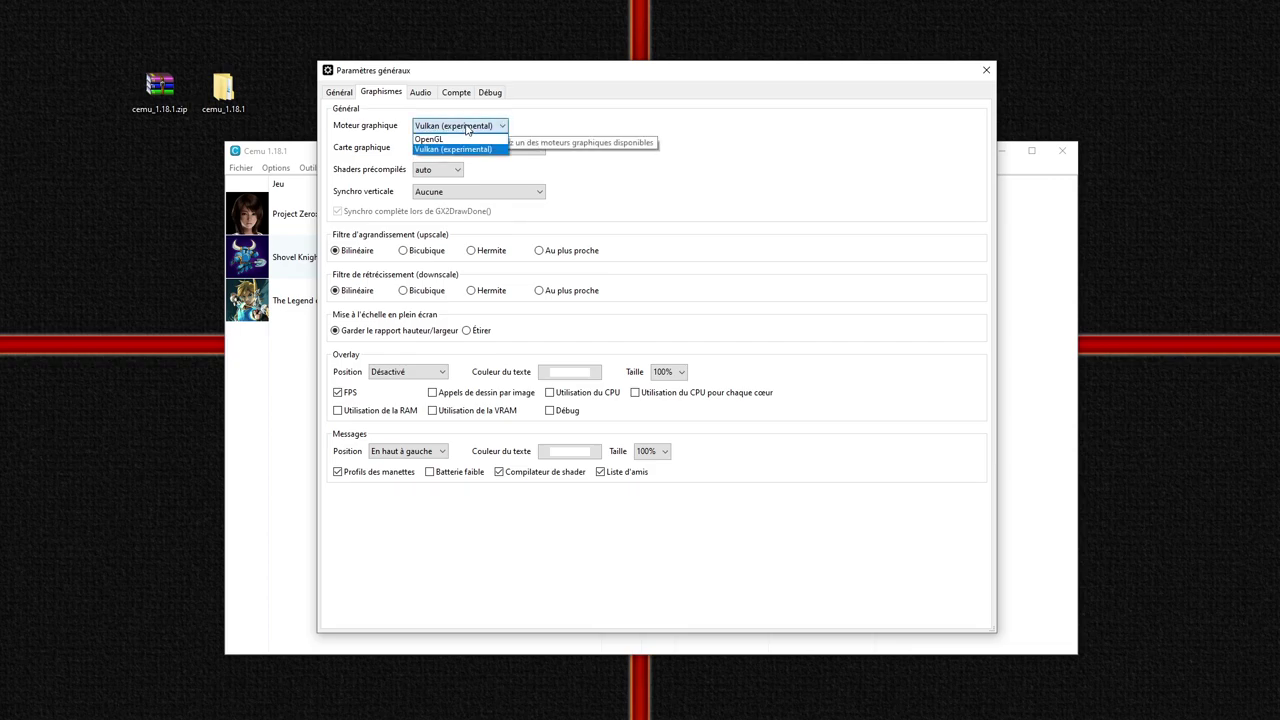
click(447, 138)
click(450, 212)
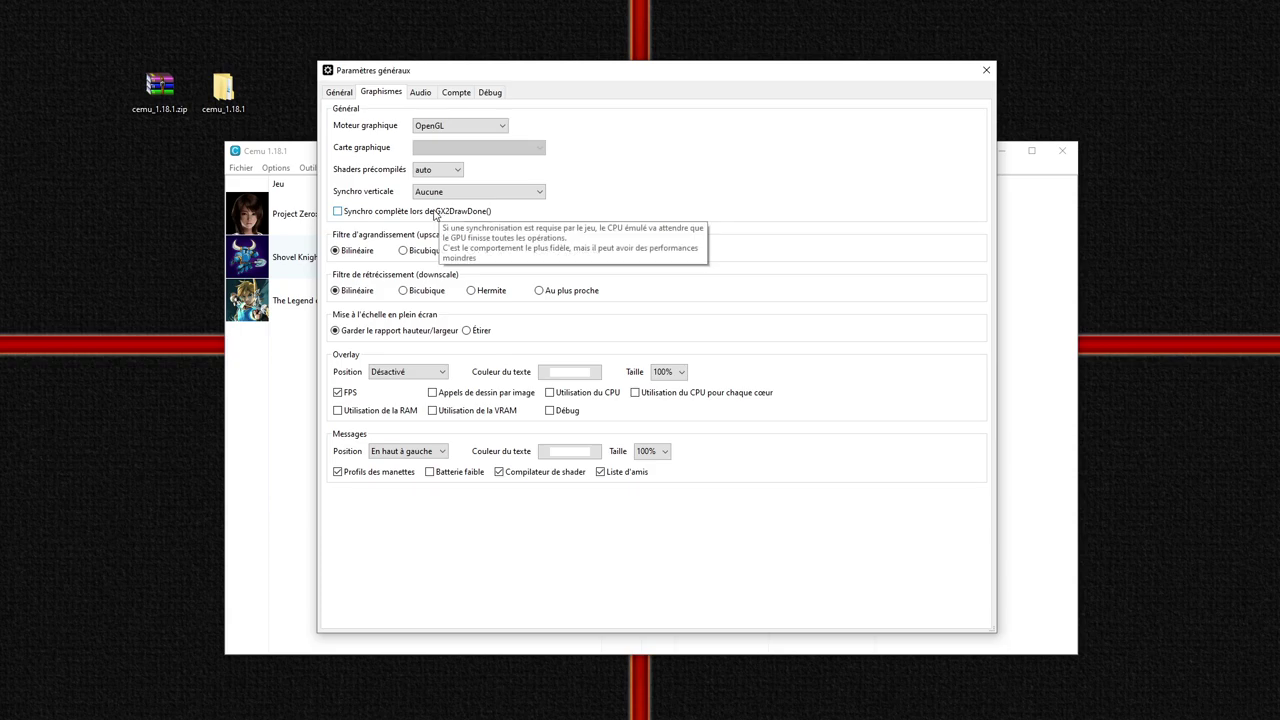
click(495, 127)
click(444, 150)
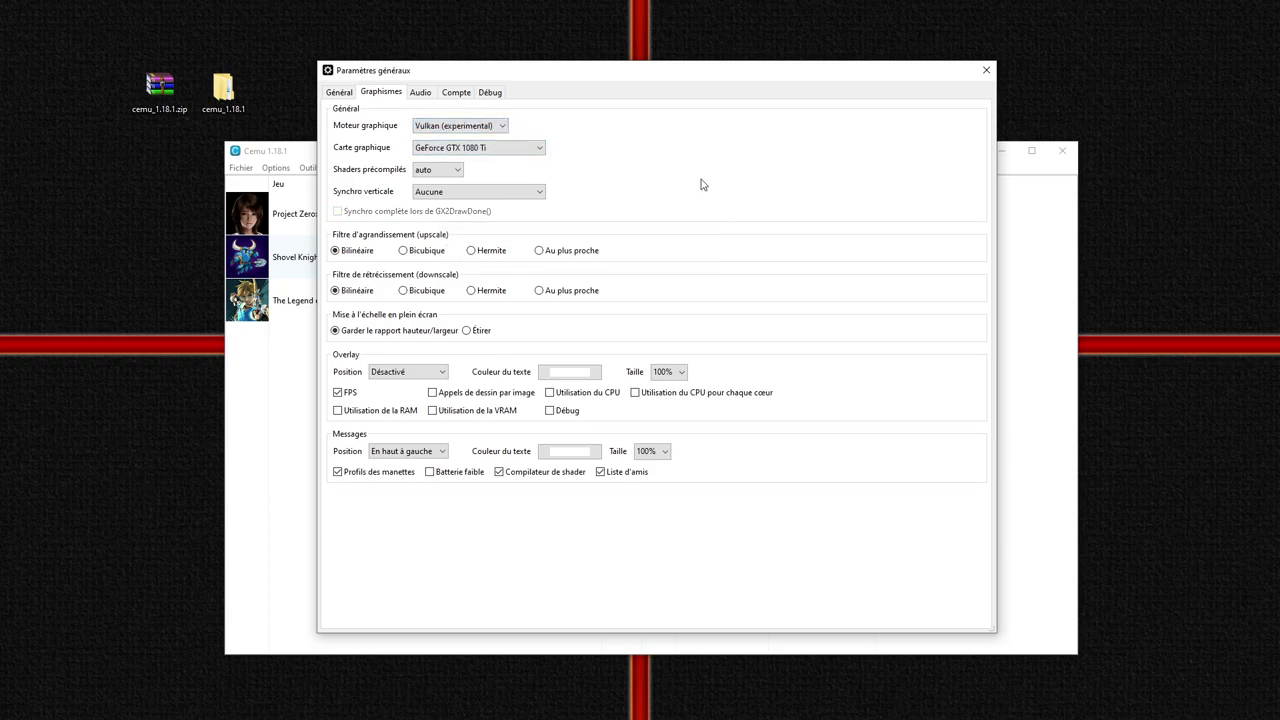
- Set the audio engine to XAudio2 and the TV audio channels to Surround
click(423, 93)
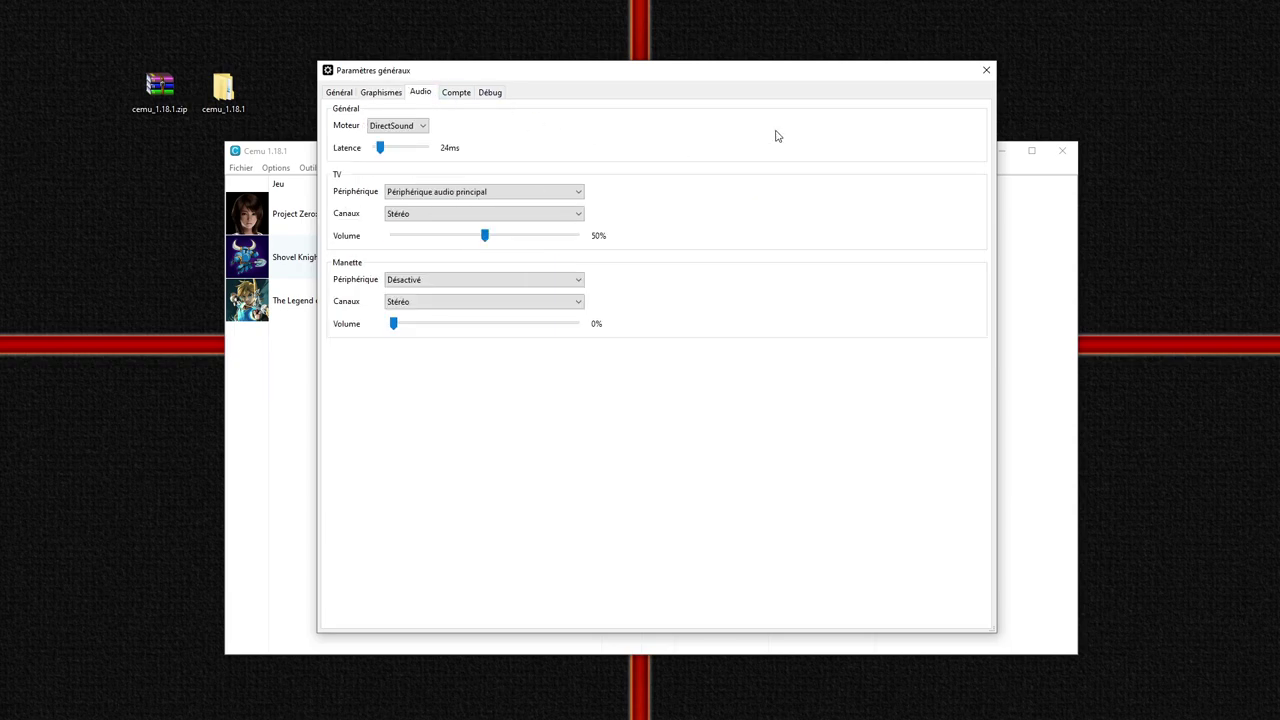
click(421, 126)
click(420, 145)
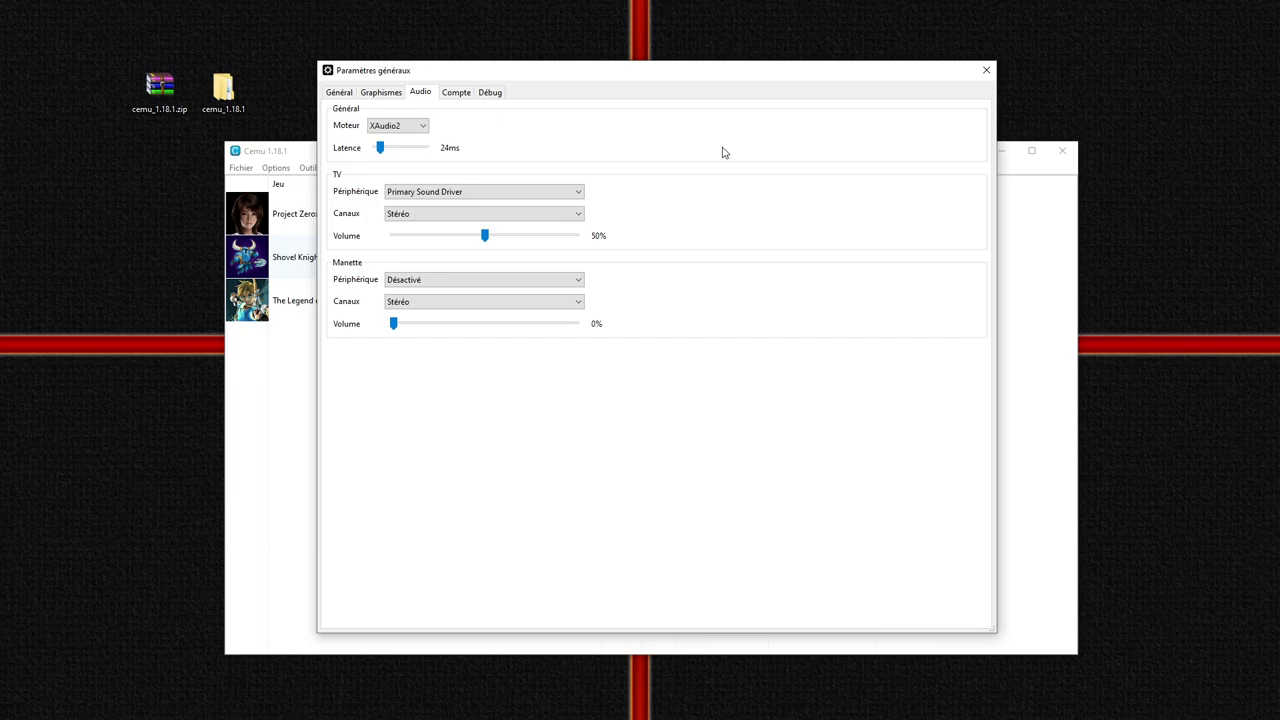
click(514, 214)
click(400, 246)
- Set the GamePad's audio output device to Primary Sound Driver
click(469, 282)
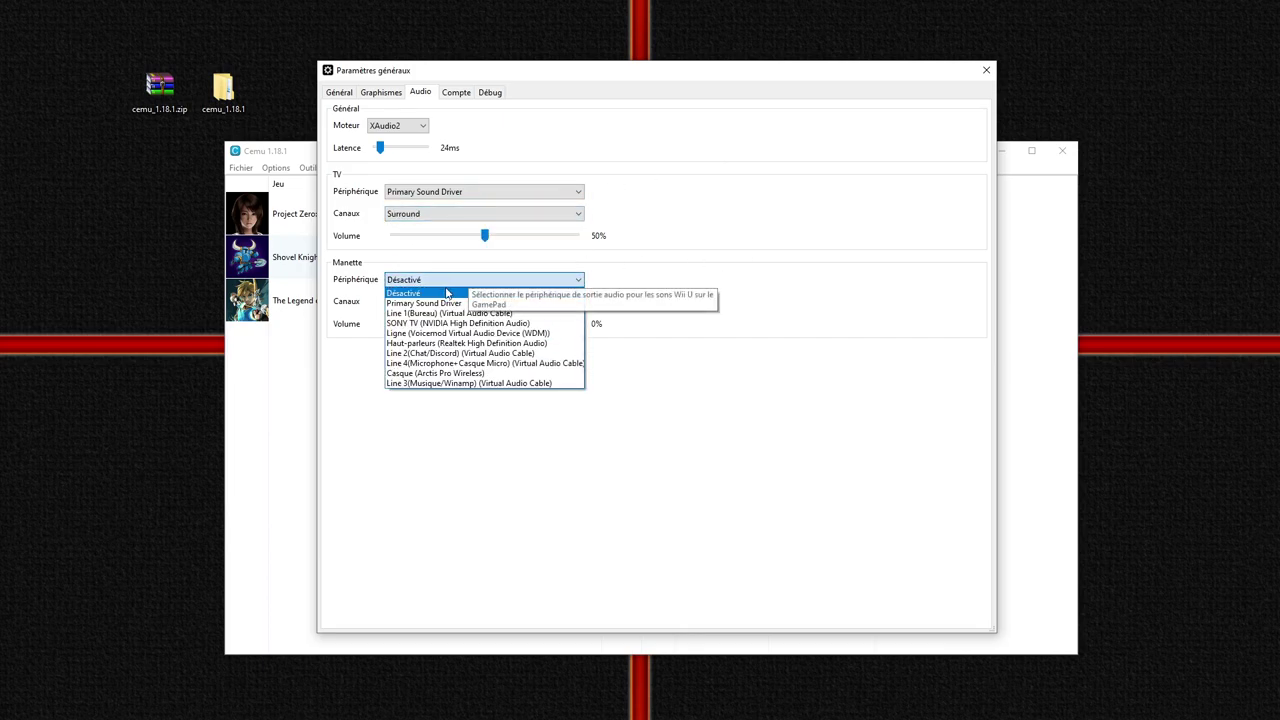
click(444, 303)
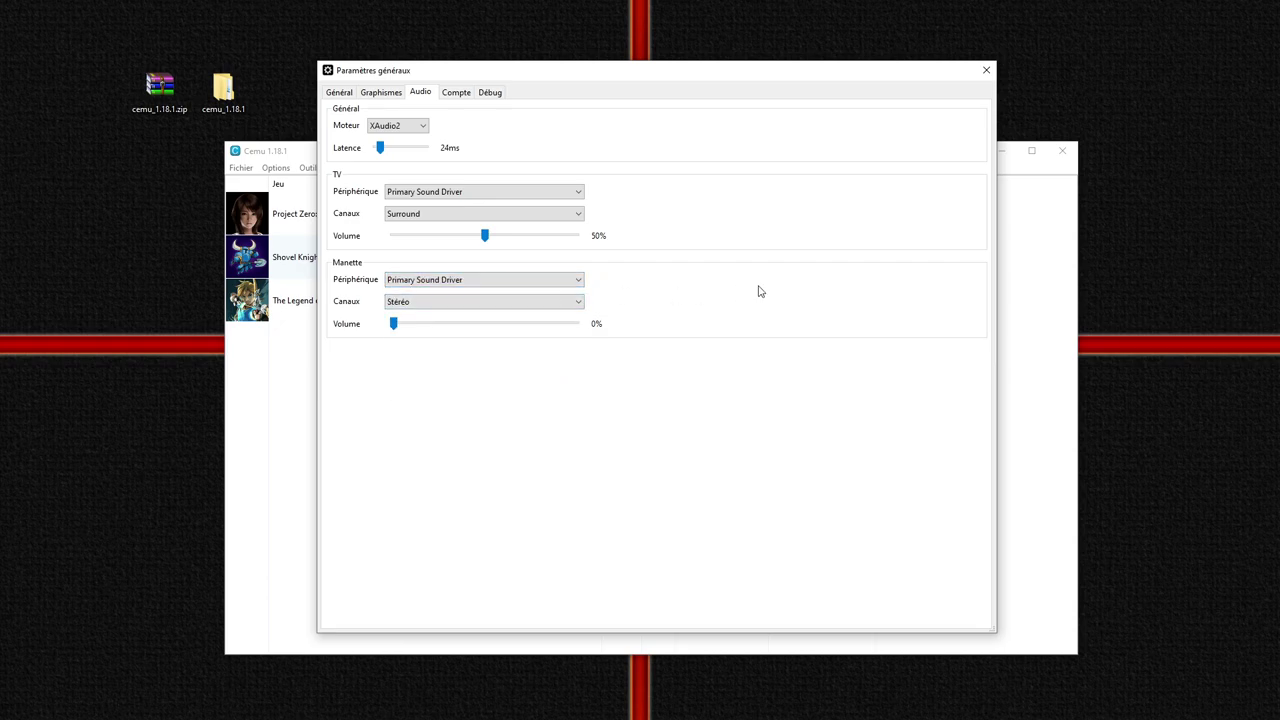
- Raise the GamePad's audio volume to about the middle of its range
drag(393, 325, 482, 339)
- Set the existing non-default account as the active account in the account settings
click(455, 93)
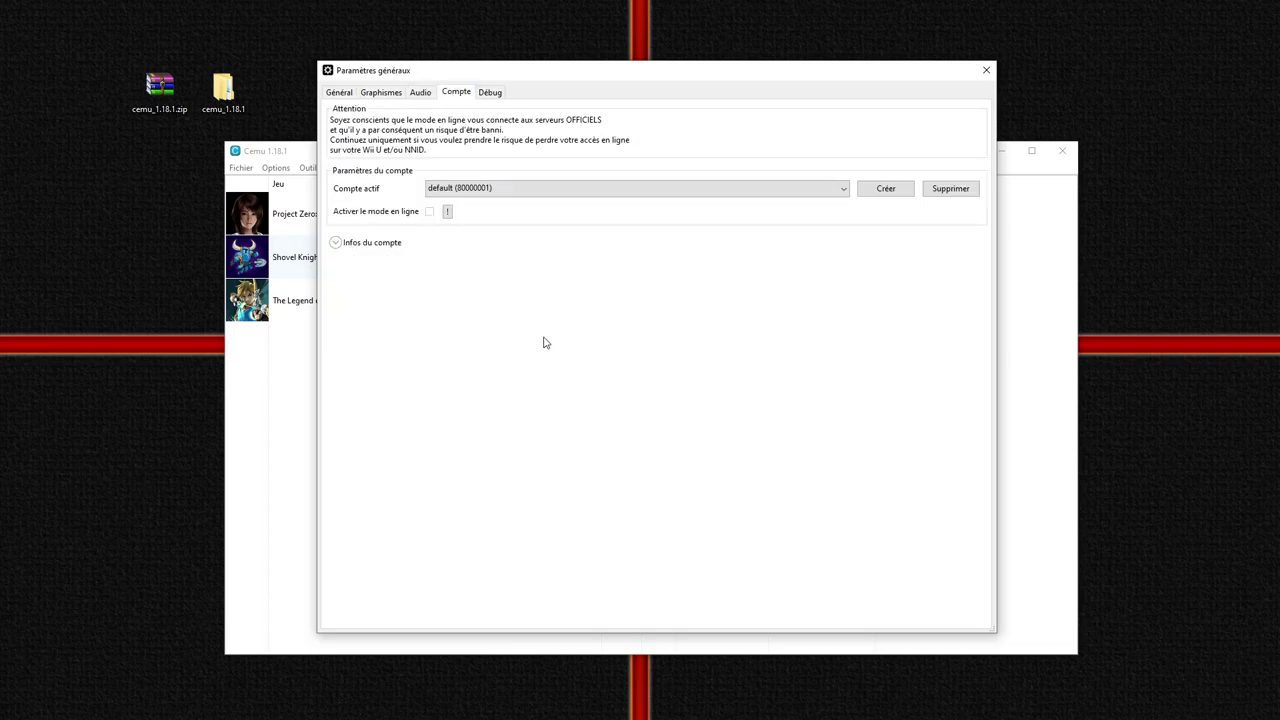
click(614, 195)
click(516, 214)
- Create an additional account, and delete that new account again
click(888, 192)
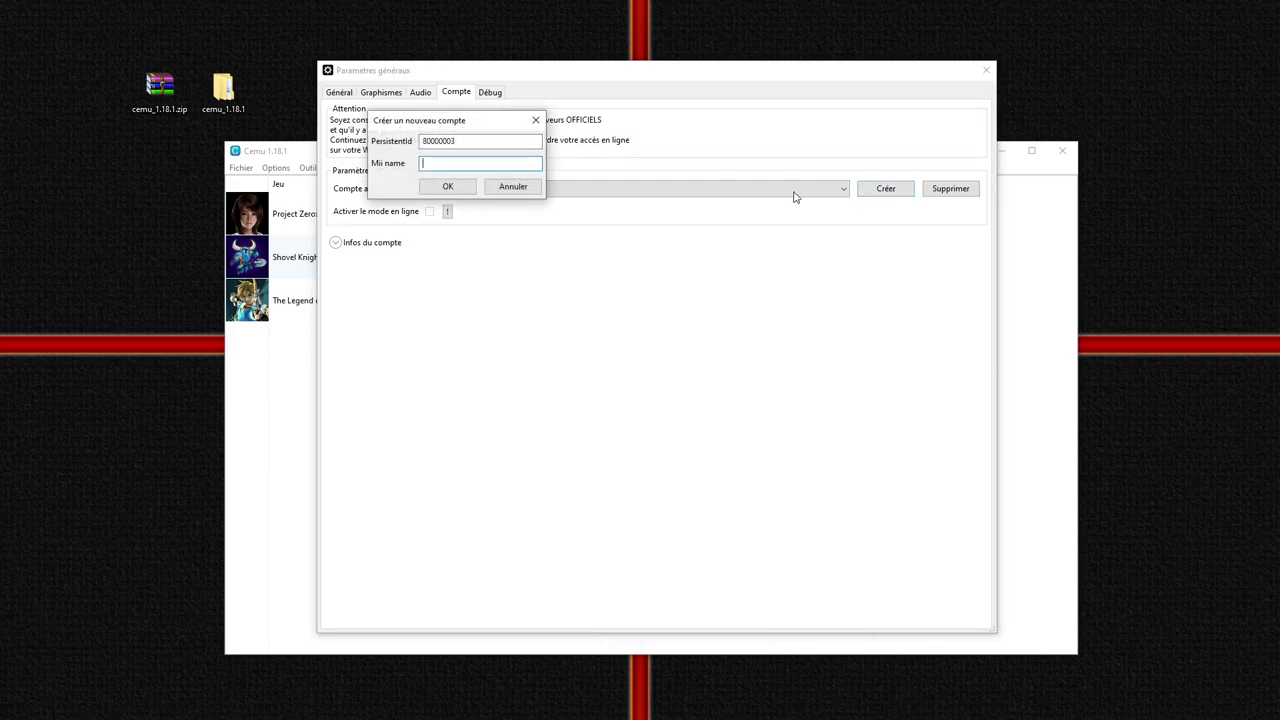
click(447, 186)
click(563, 189)
click(560, 223)
click(950, 190)
click(703, 356)
- Select the non-default account as active again, and close the general settings after viewing the debug options
click(569, 190)
click(510, 214)
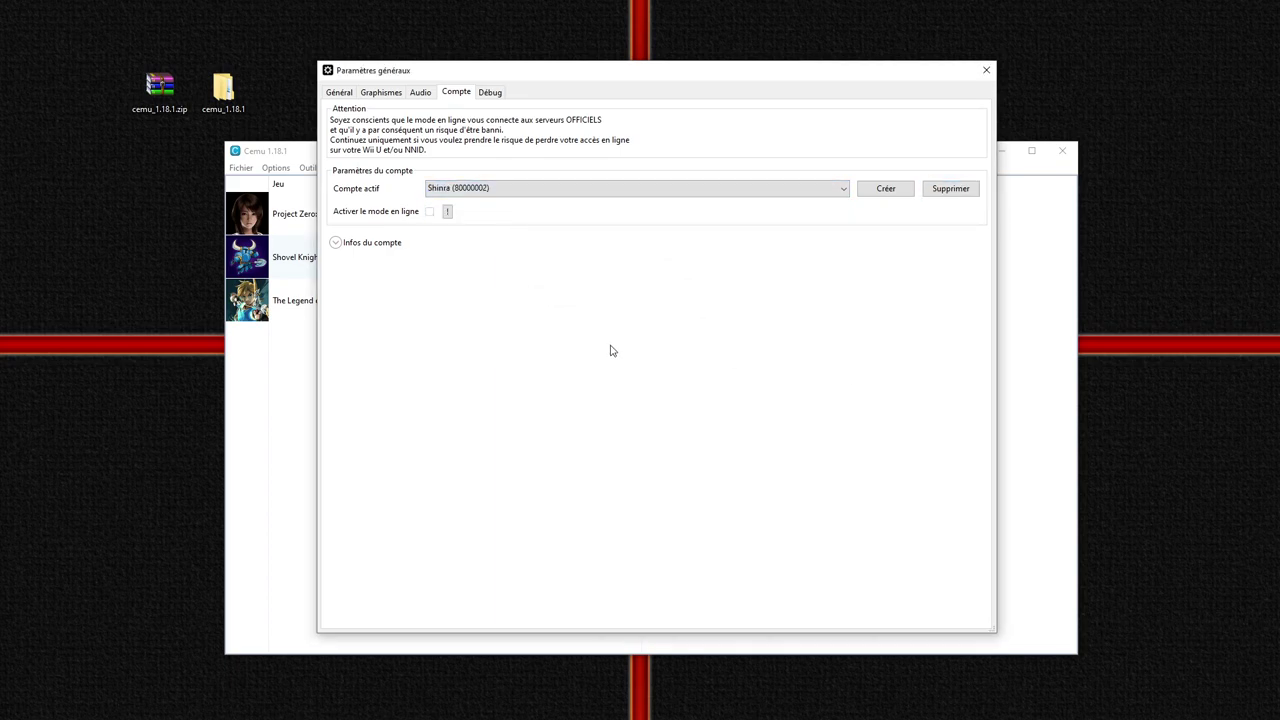
click(492, 92)
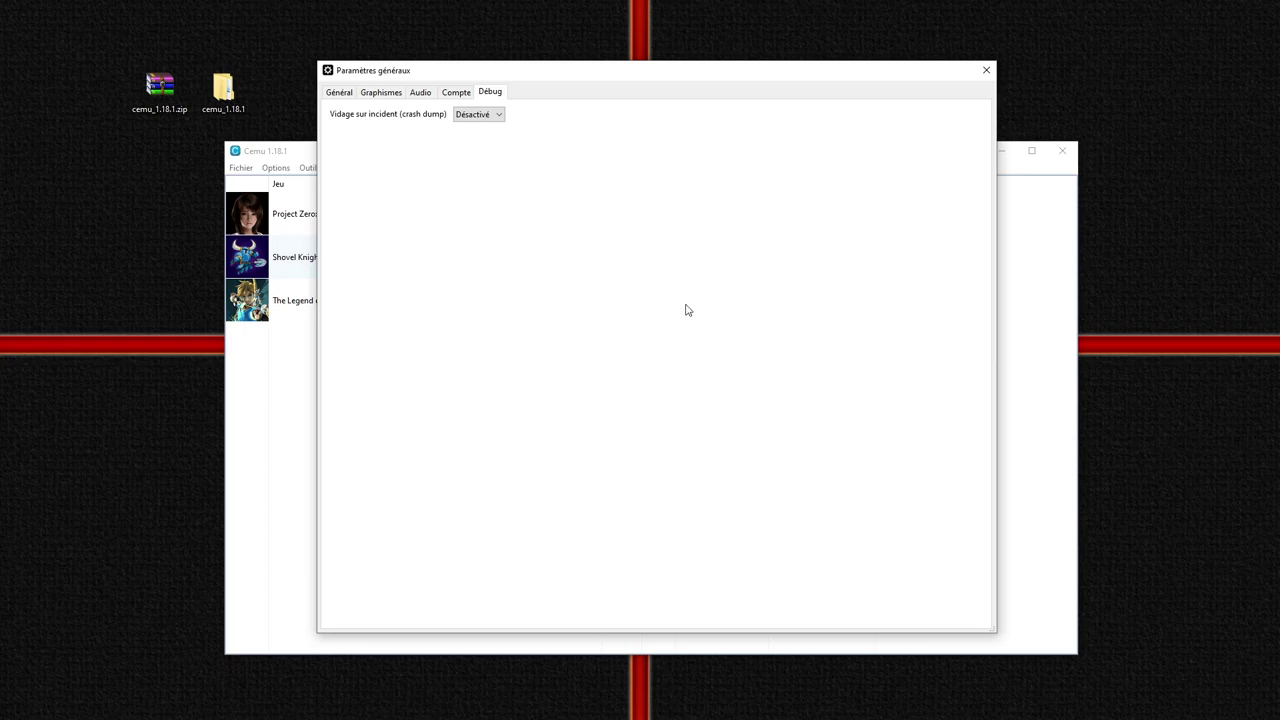
click(986, 70)
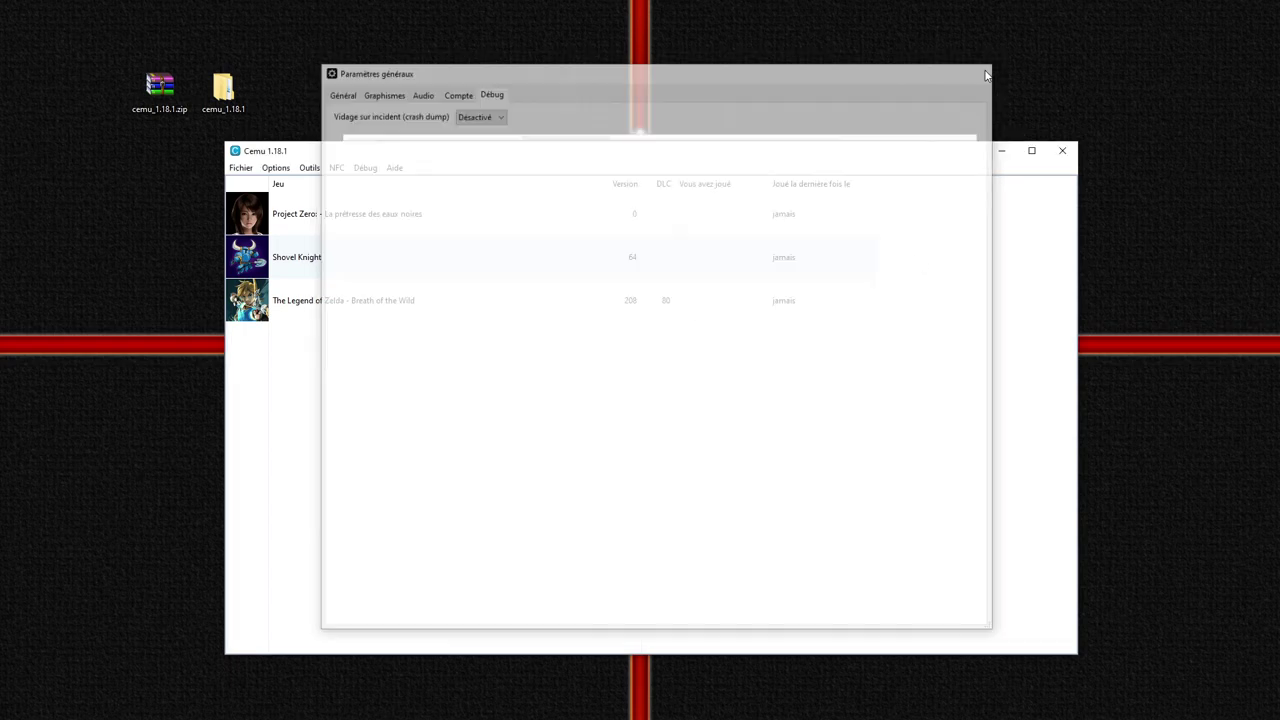
- Open the graphic packs of The Legend of Zelda - Breath of the Wild and expand the Enhancements, Graphics, Mods and Workarounds categories
right_click(476, 214)
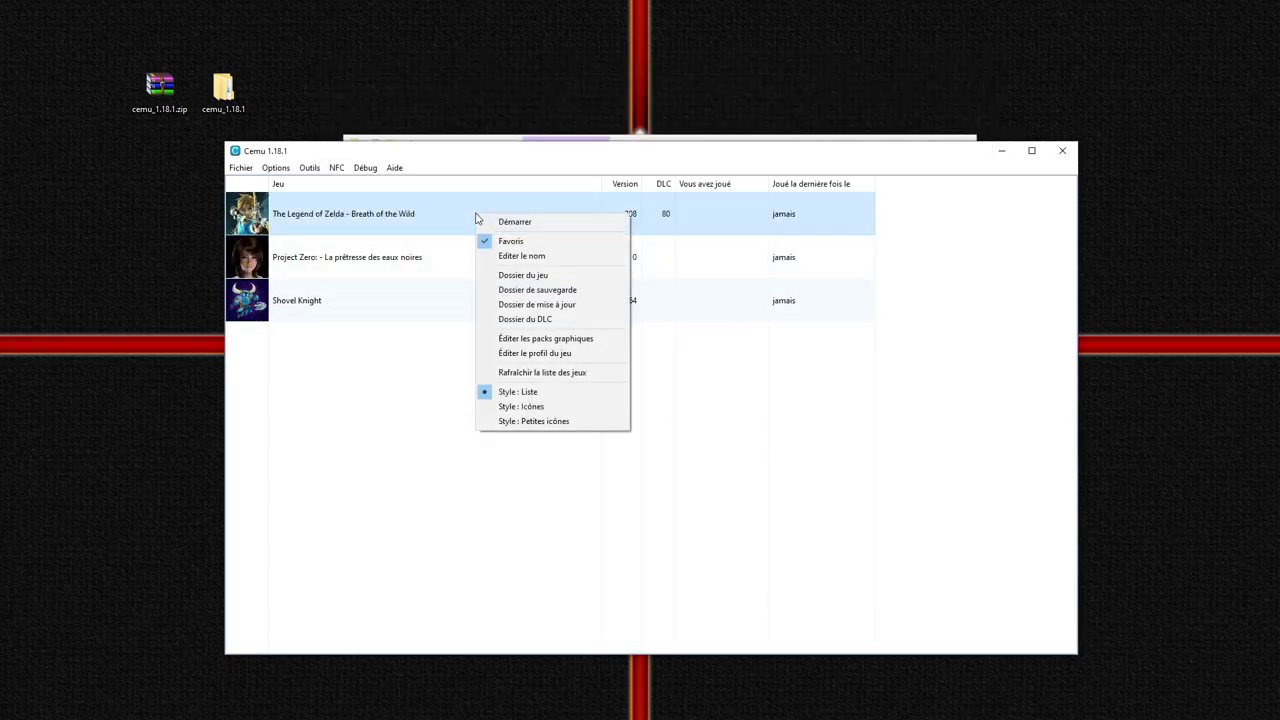
click(552, 341)
drag(493, 122, 709, 163)
click(352, 212)
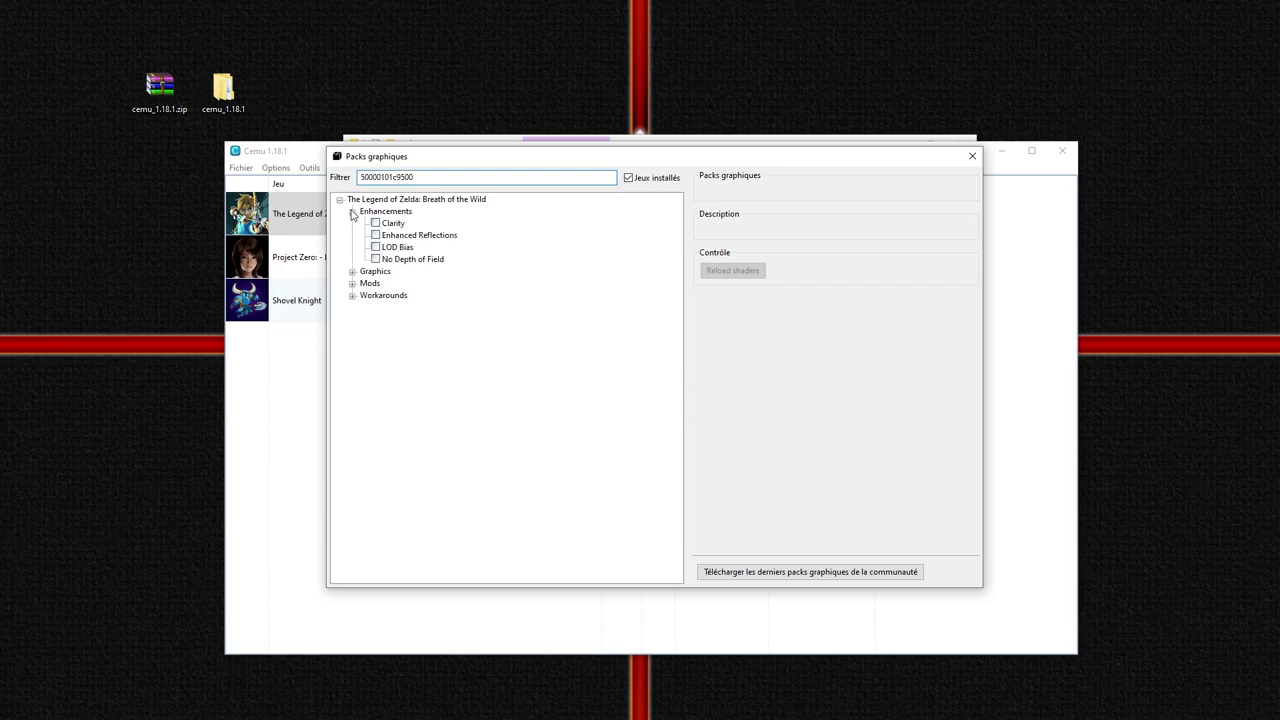
click(352, 272)
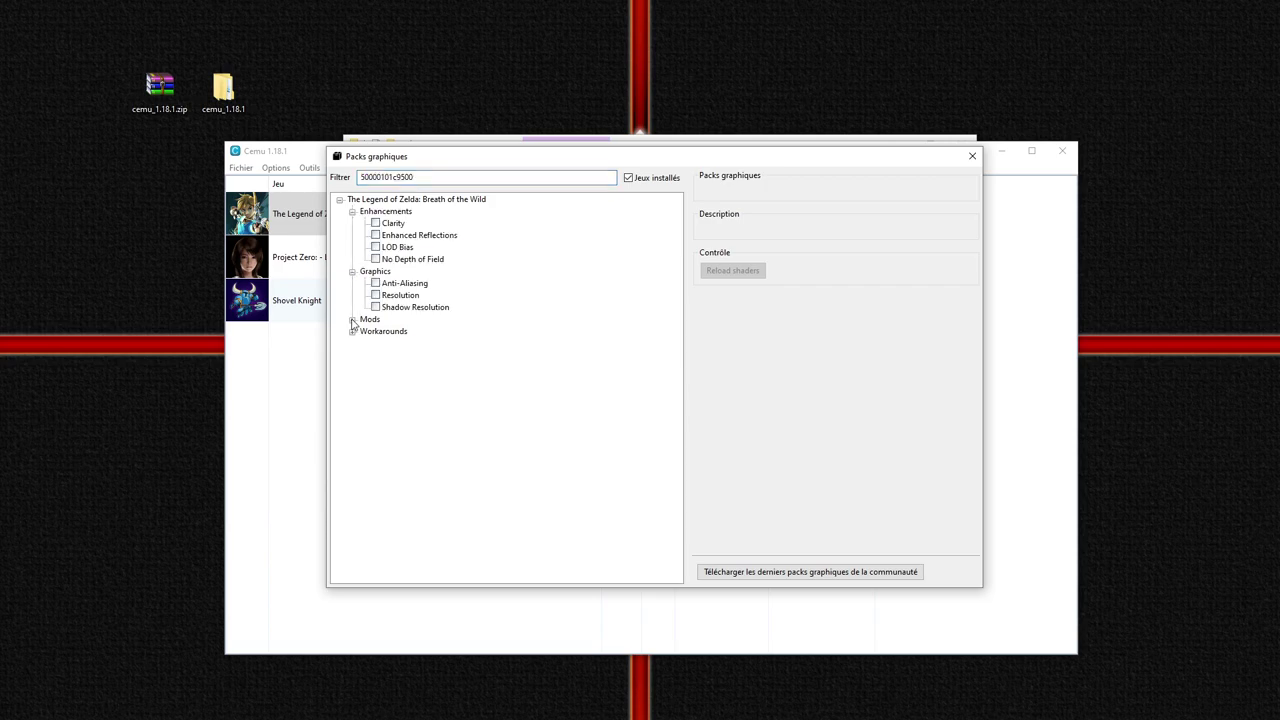
click(352, 320)
click(352, 488)
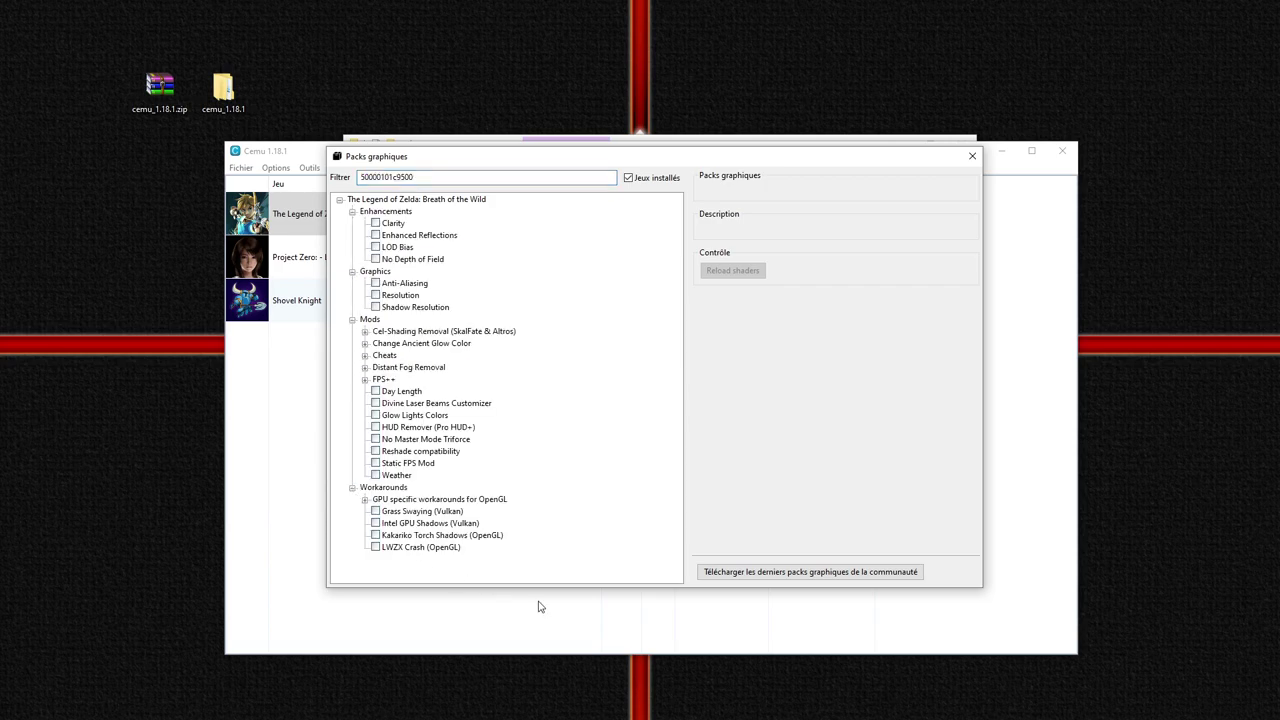
- Enable the Clarity pack with Serfrost's Preset (Default) and the No Depth of Field pack under Enhancements
click(392, 224)
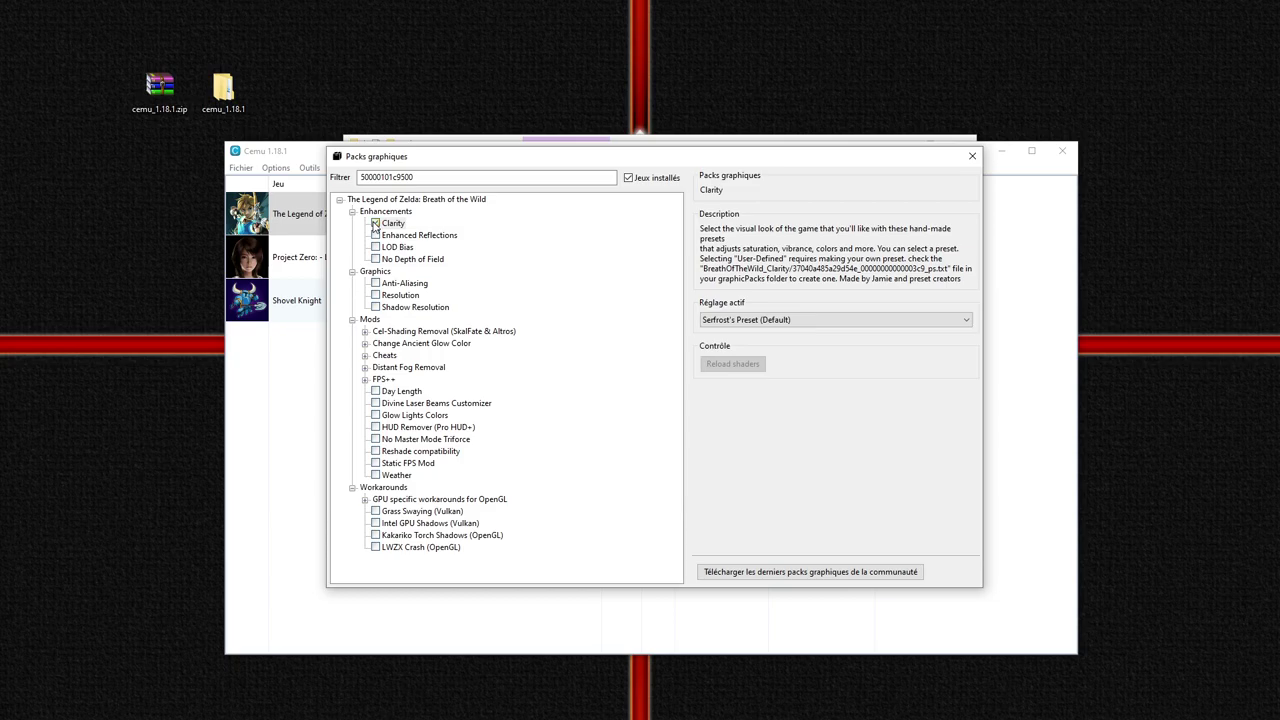
click(812, 322)
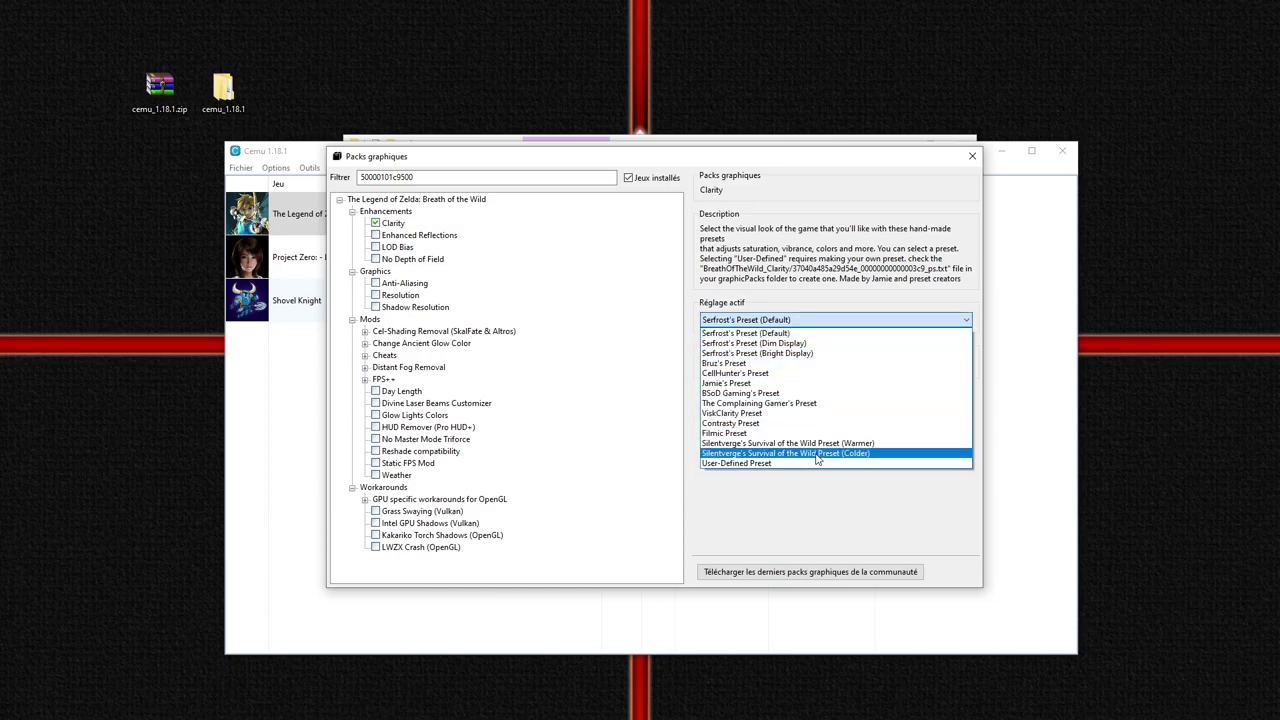
click(811, 334)
click(407, 260)
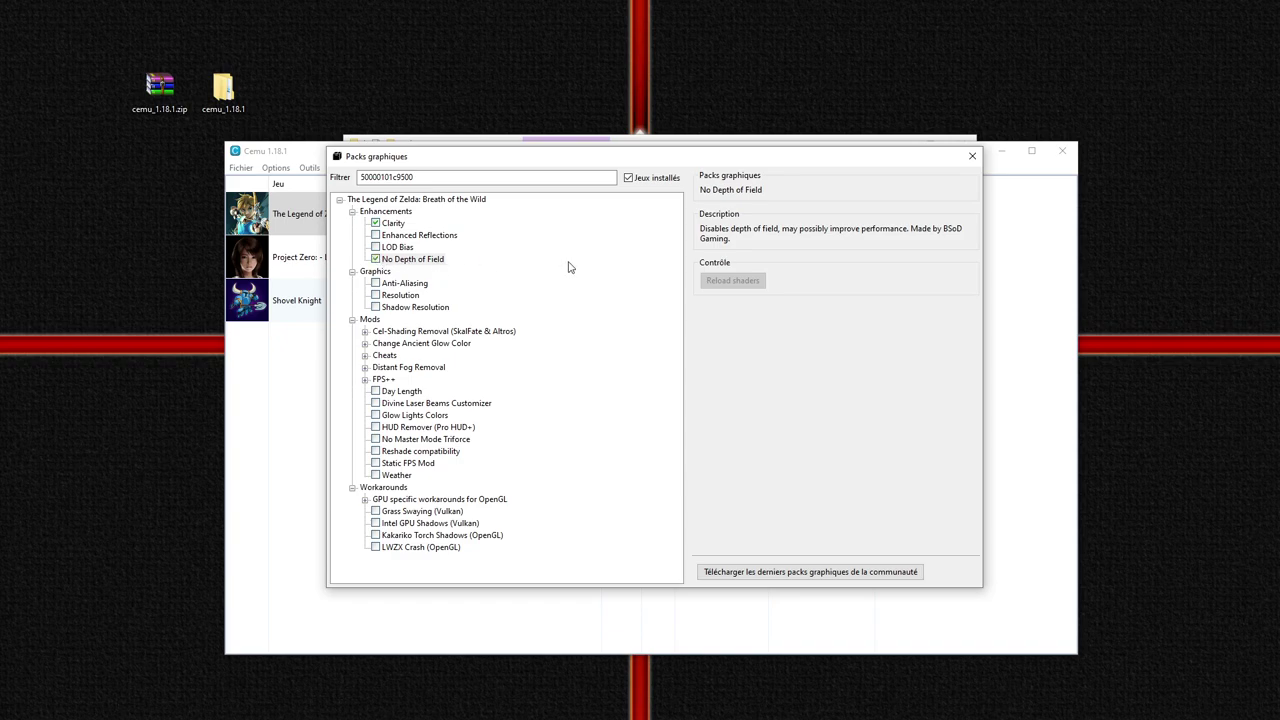
click(352, 213)
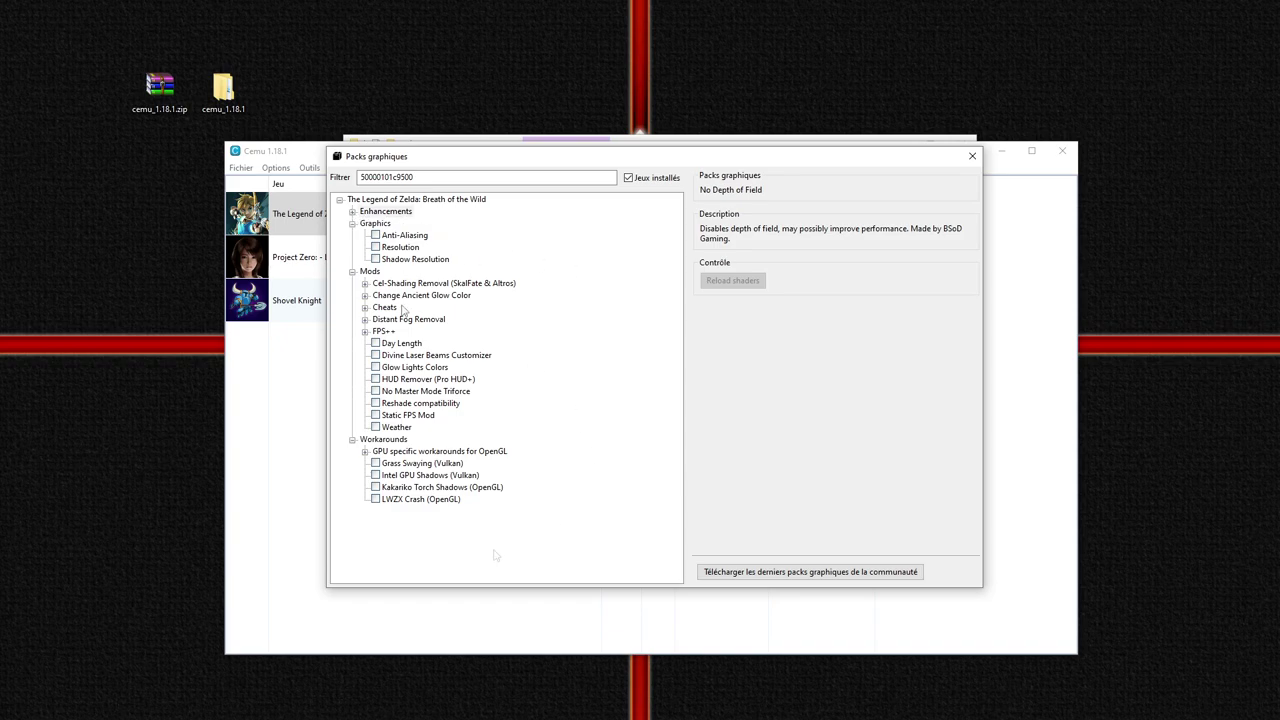
- Enable the Resolution and Shadow Resolution packs, and set the Resolution preset to 1920x1080 (16:9)
click(398, 249)
click(376, 259)
click(398, 247)
click(794, 280)
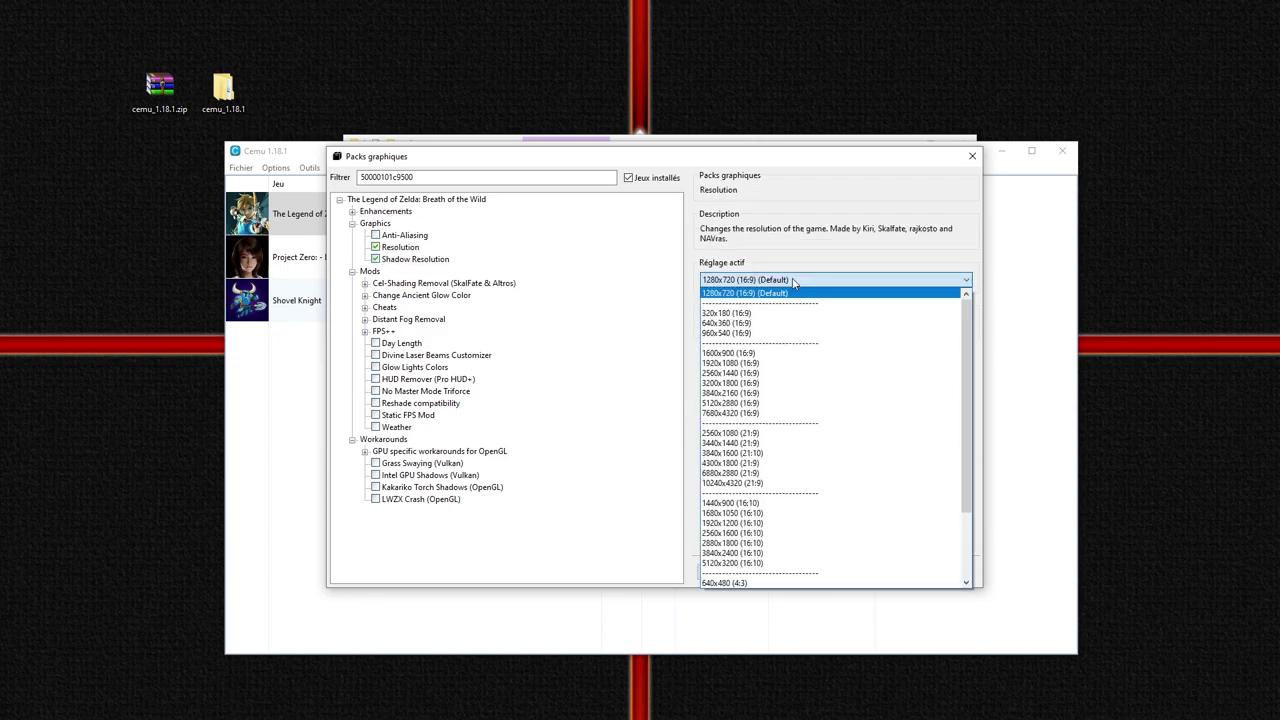
click(763, 364)
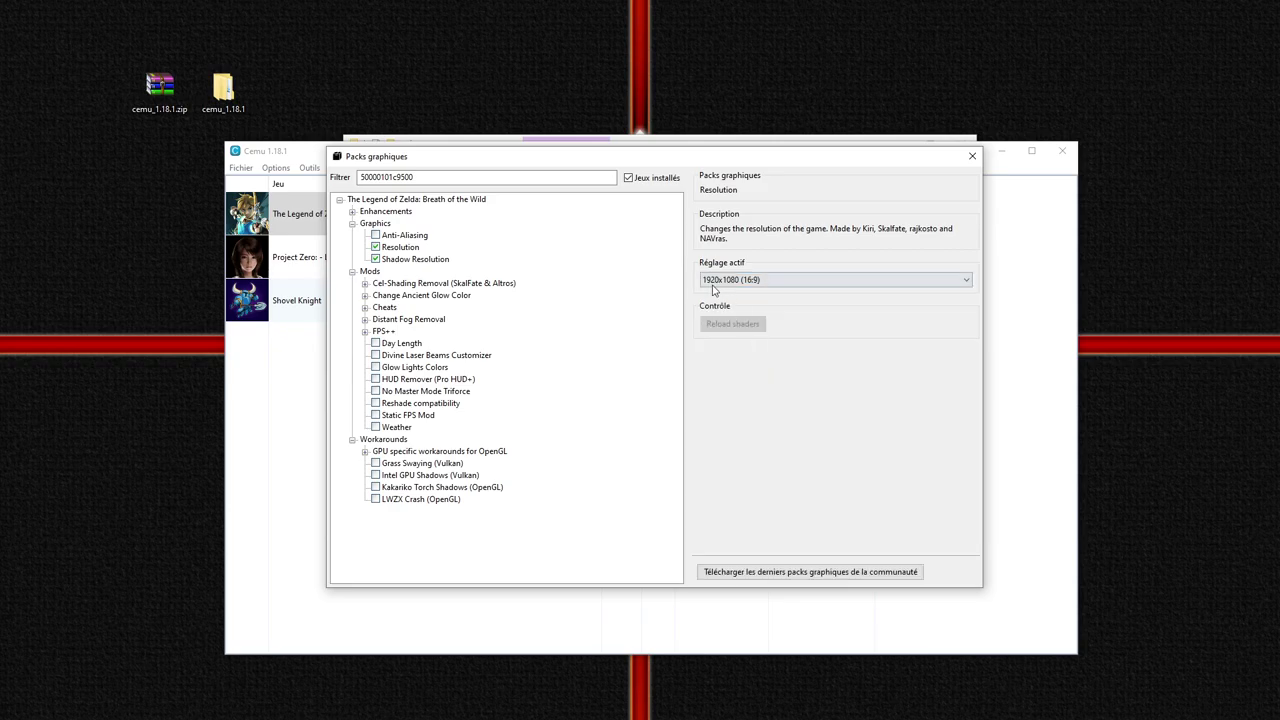
- Set the Shadow Resolution preset to Medium (100%, Default) and collapse the Graphics category
click(405, 260)
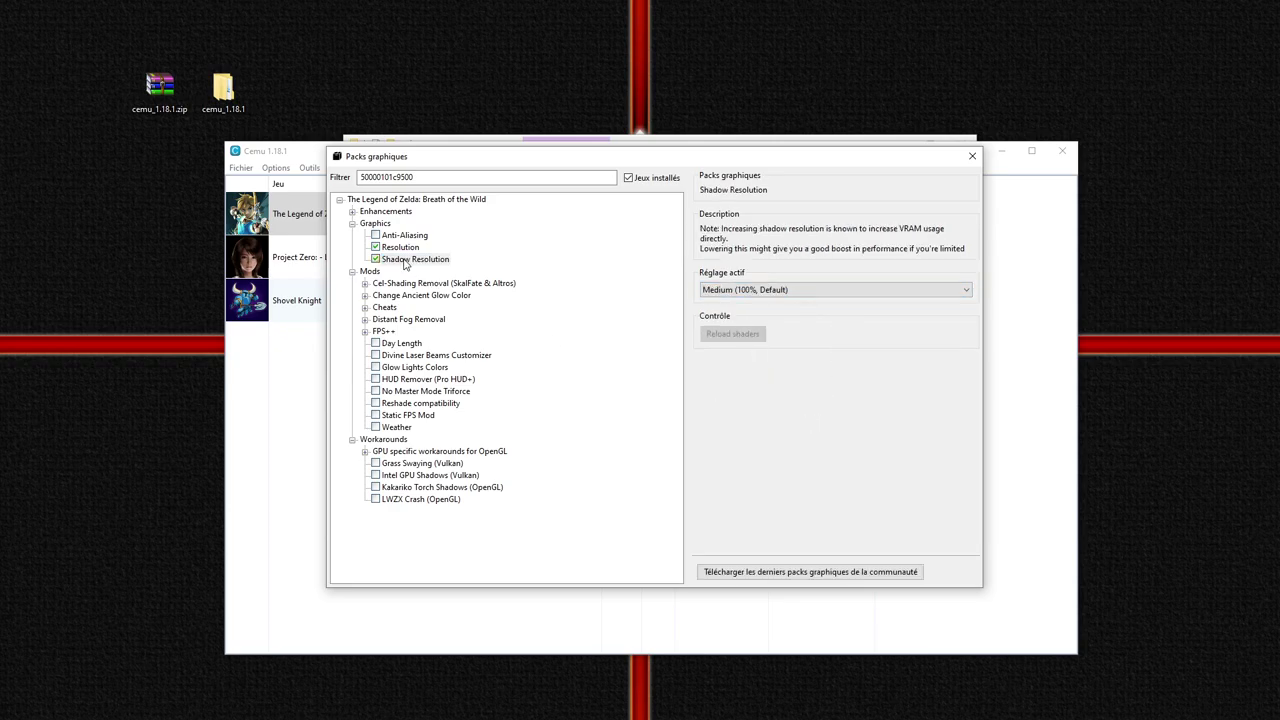
click(752, 290)
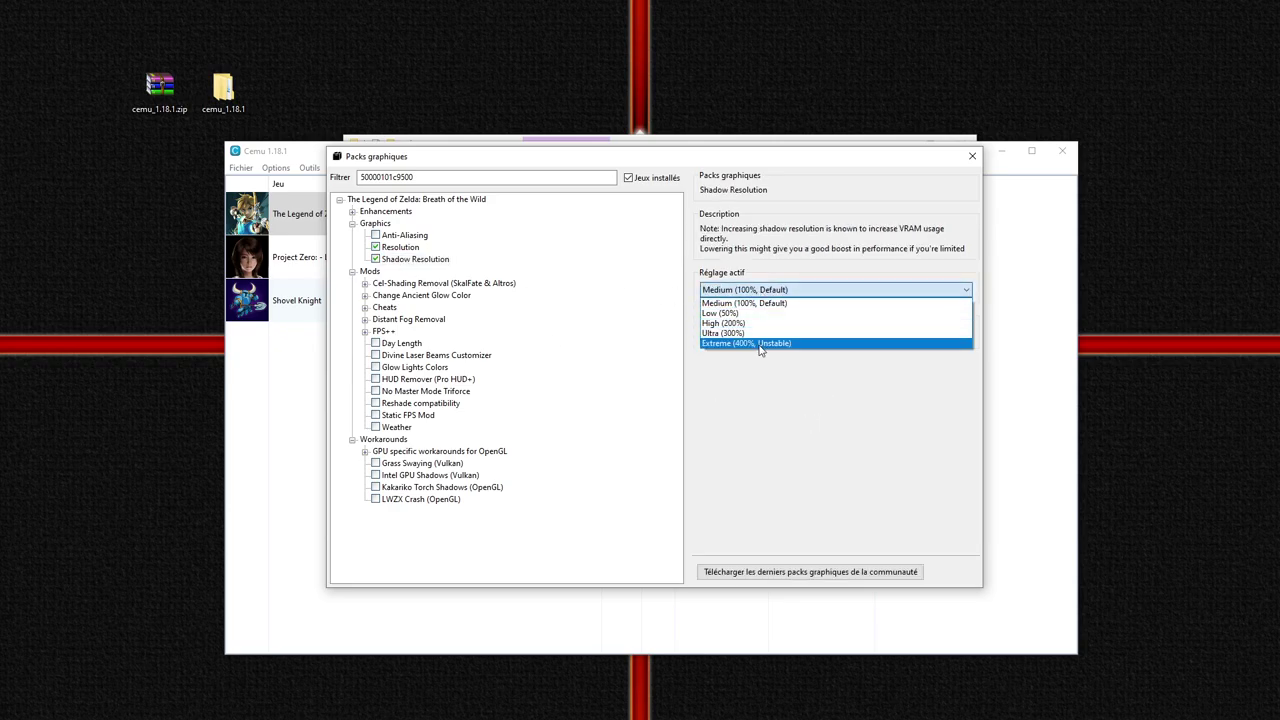
click(765, 304)
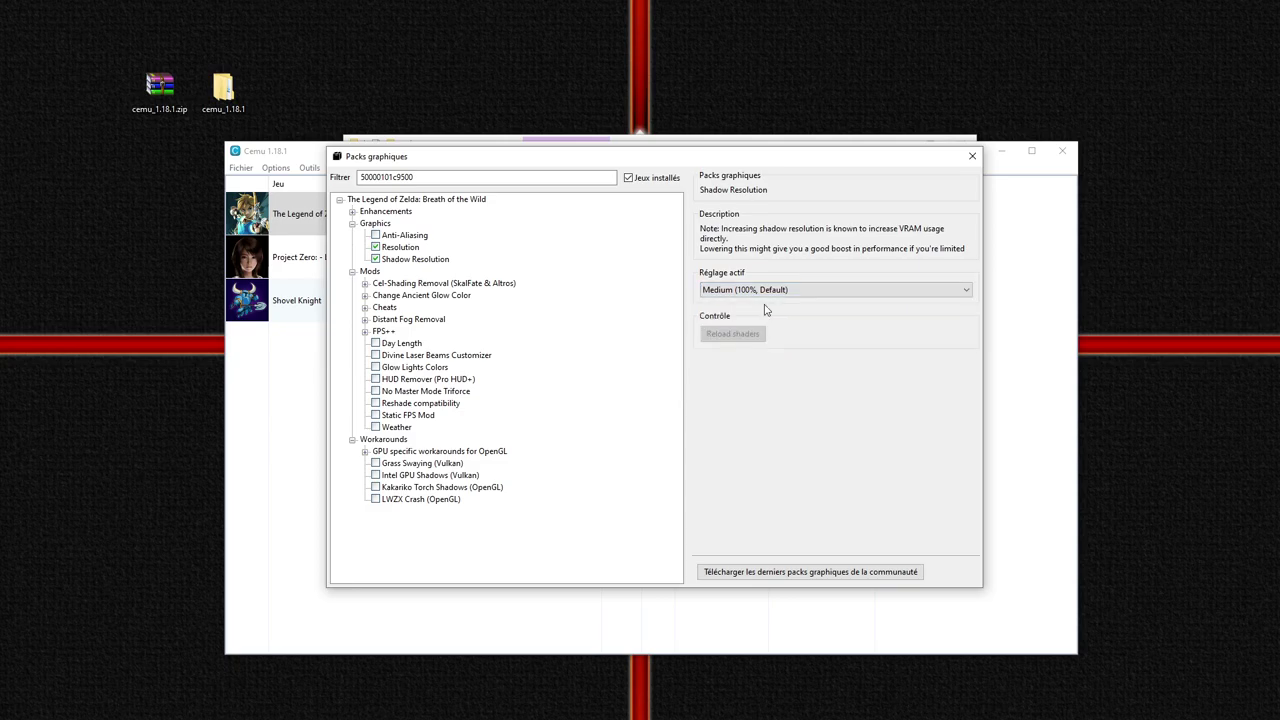
click(352, 223)
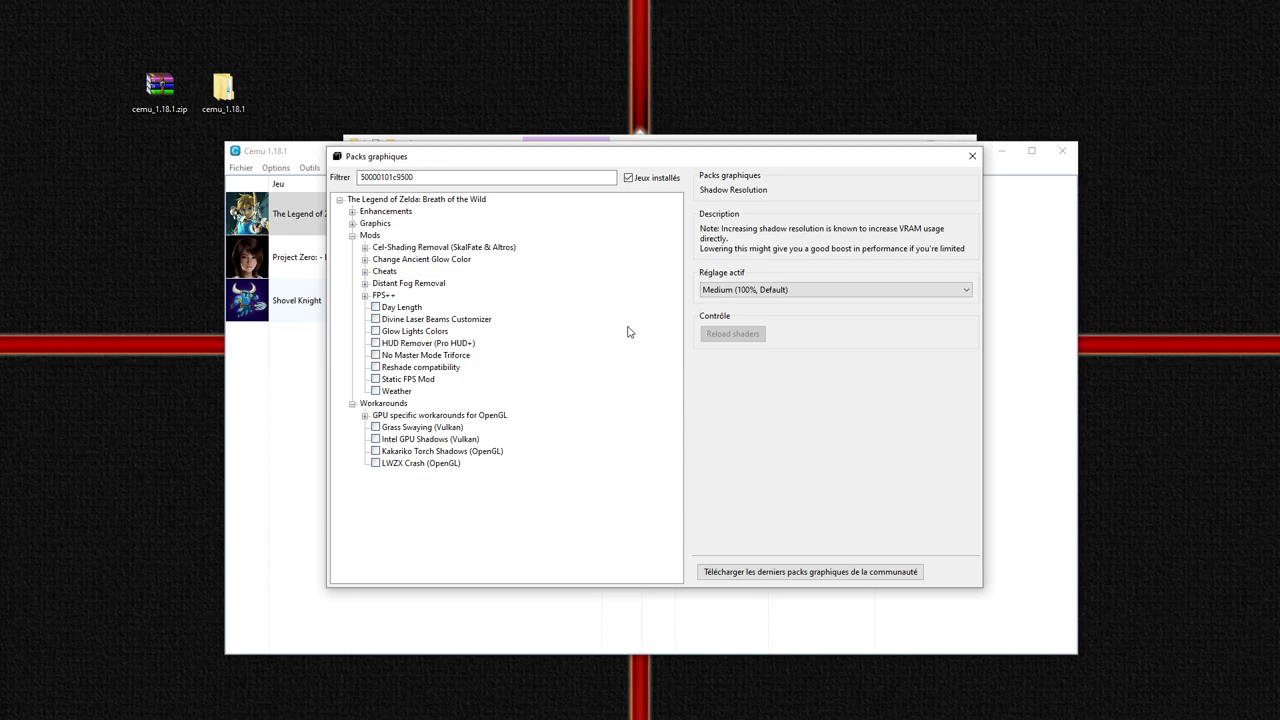
- Enable the FPS++ mods Dynamic Gamespeed, Fence Method, NPC Stutter Fix (CPU Occlusion Query) and Set FPS Limit
click(365, 296)
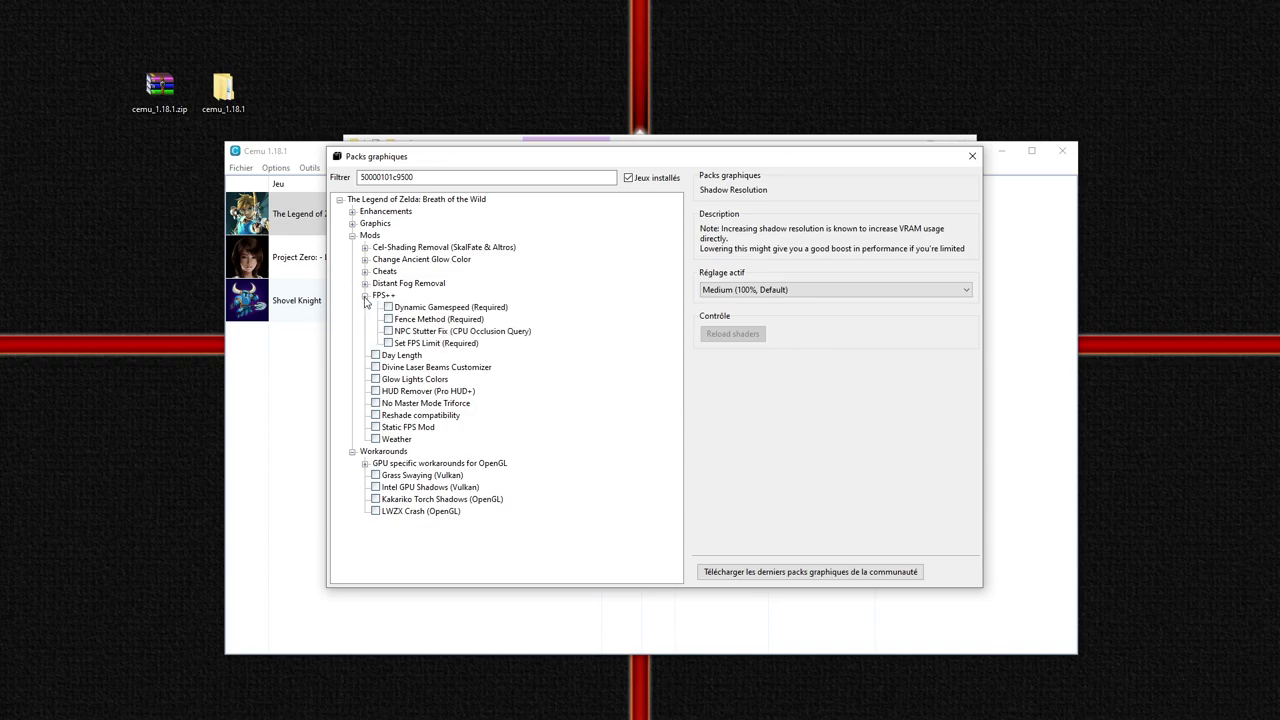
click(388, 307)
click(388, 319)
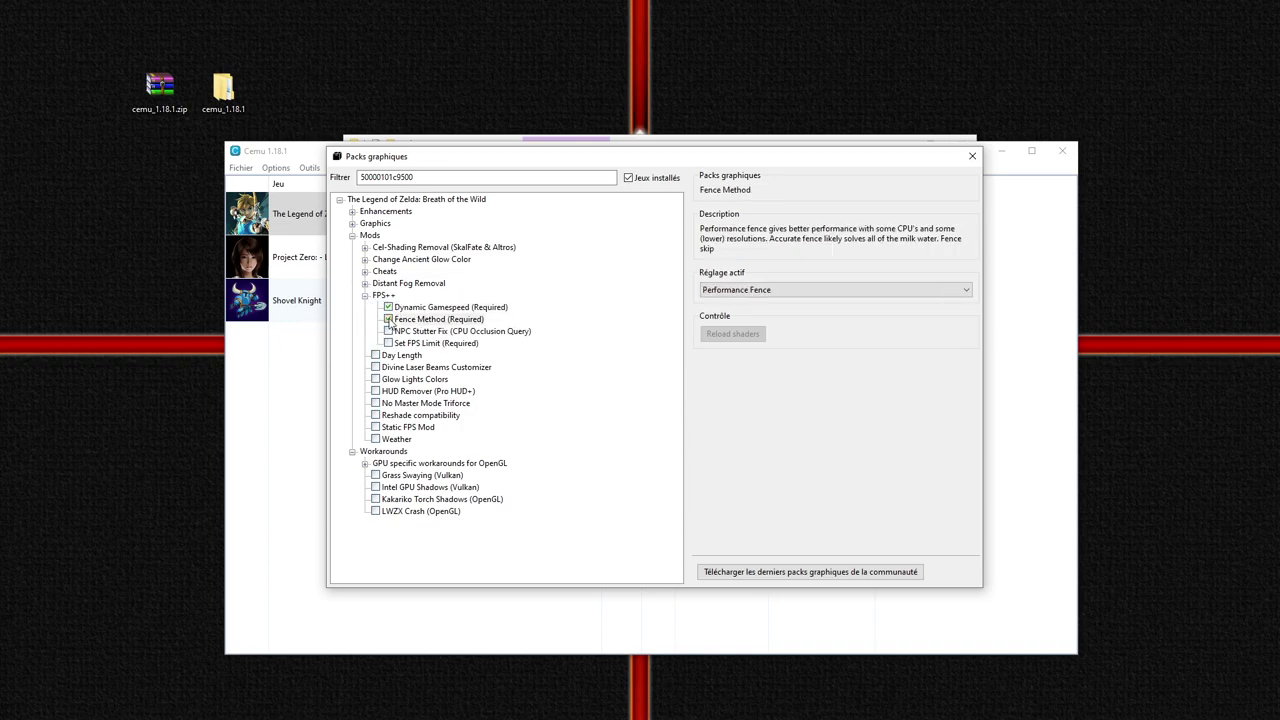
click(388, 331)
click(388, 343)
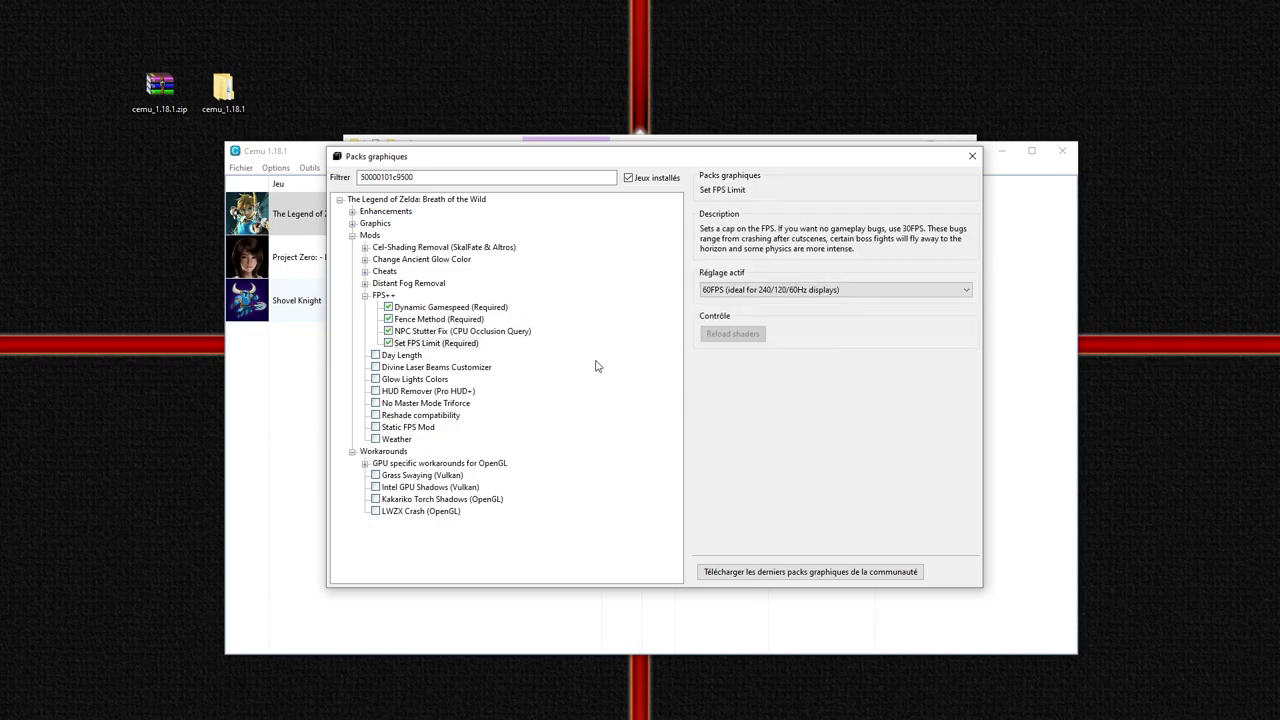
- Set Dynamic Gamespeed to 32 Frames Averaged and Fence Method to Performance Fence
click(430, 310)
click(803, 303)
click(802, 309)
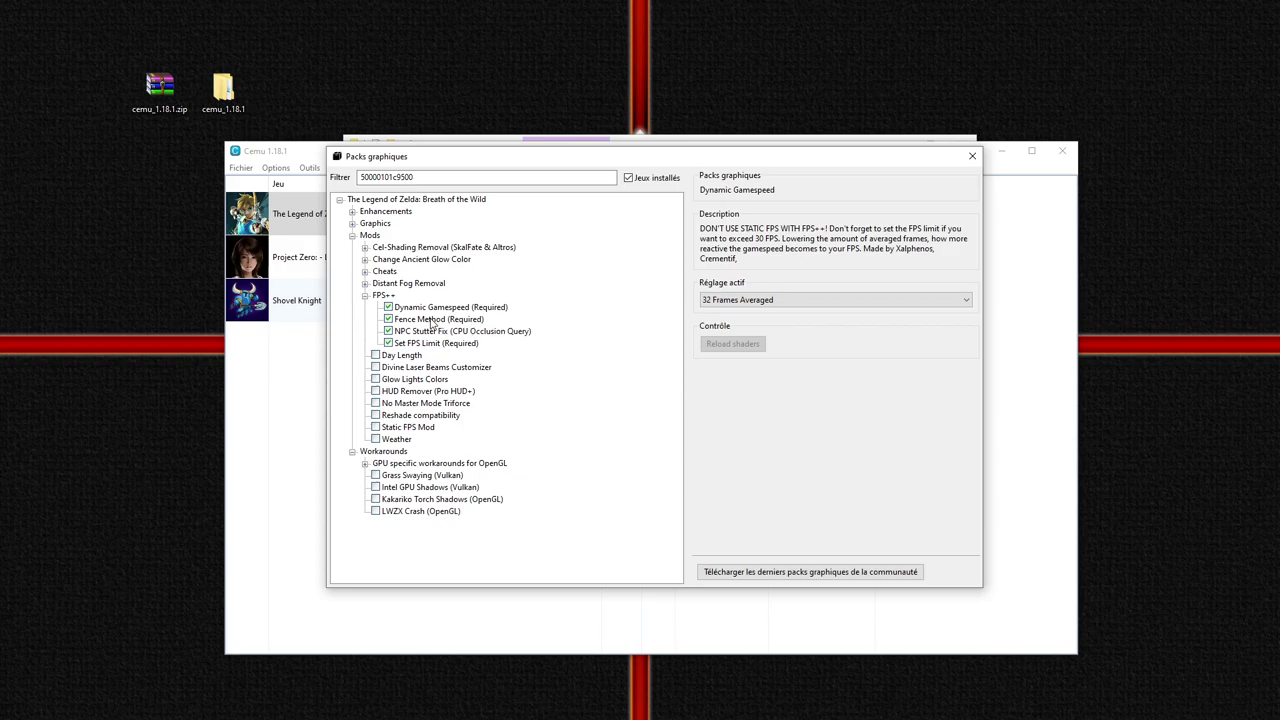
click(432, 320)
click(812, 291)
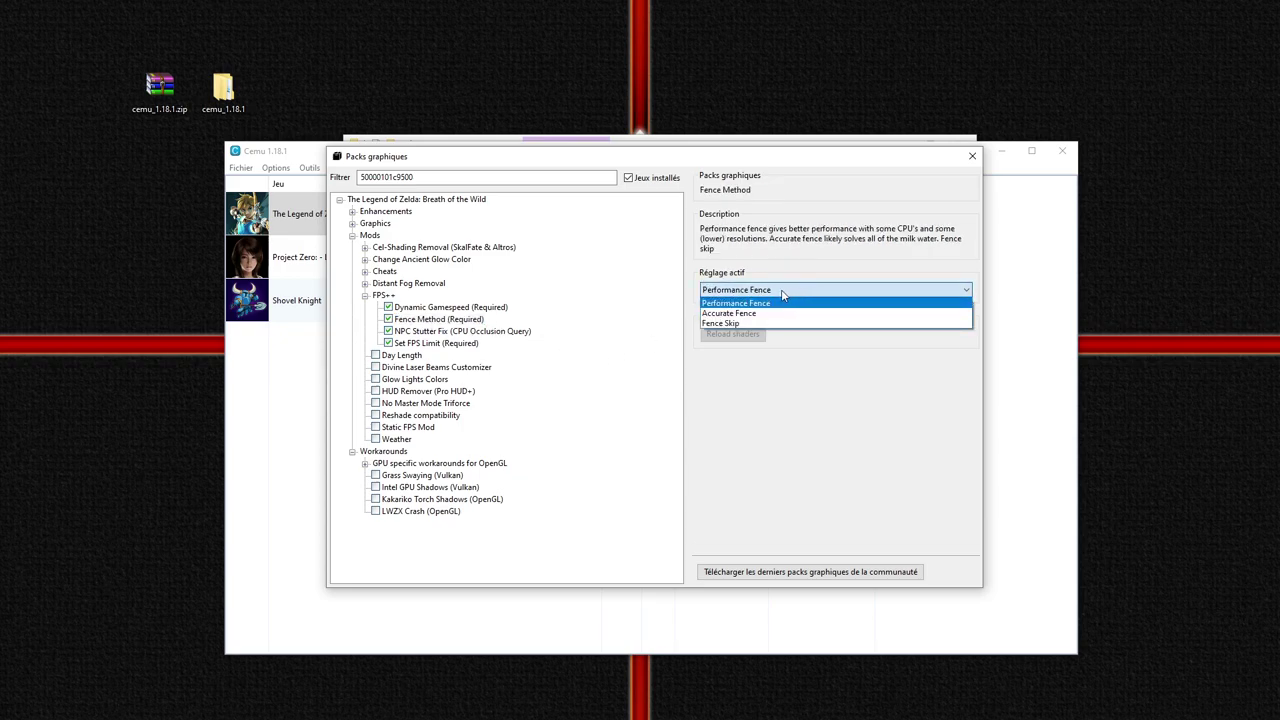
click(783, 302)
- Try a 30FPS cap in Set FPS Limit, and set it to 60FPS (ideal for 240/120/60Hz displays)
click(424, 333)
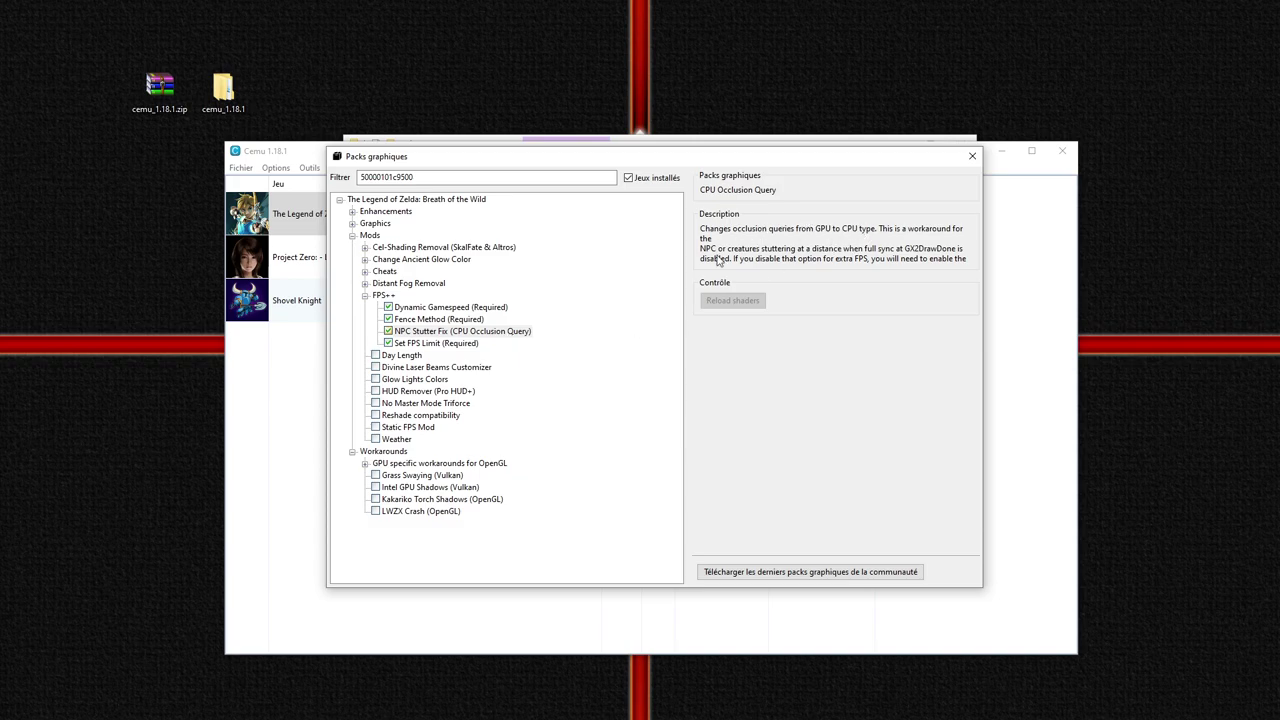
click(438, 344)
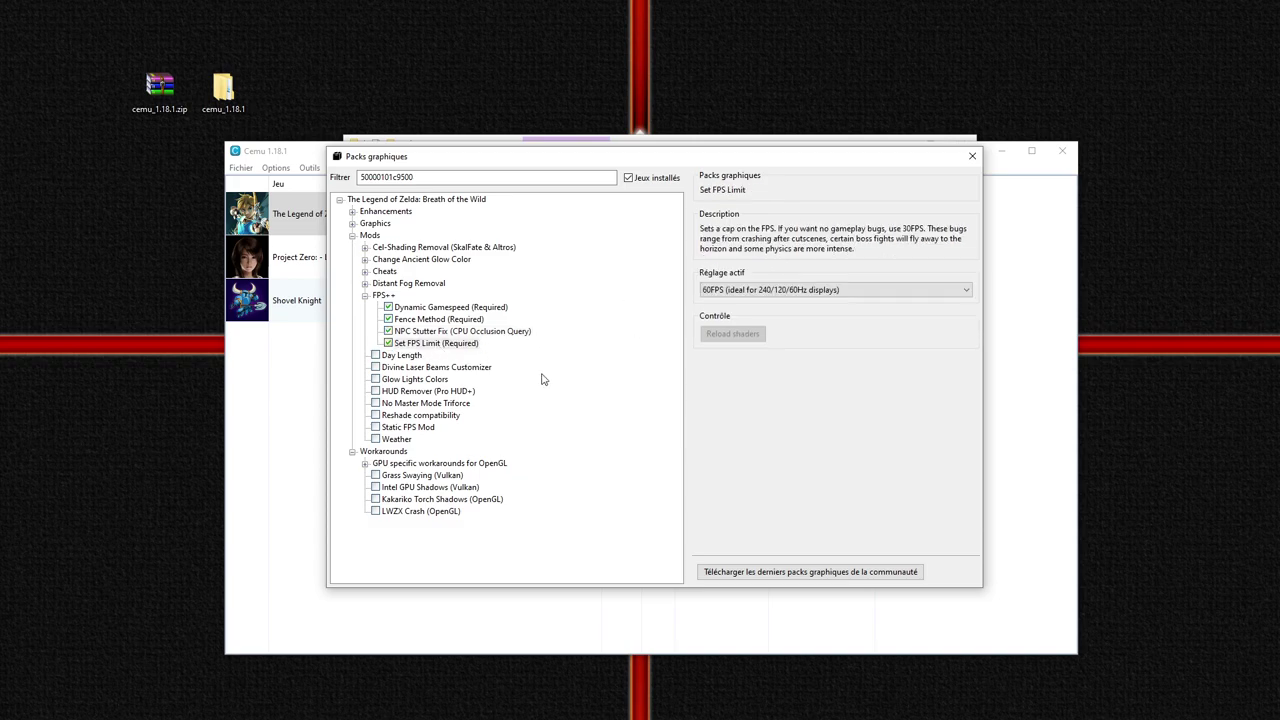
click(932, 290)
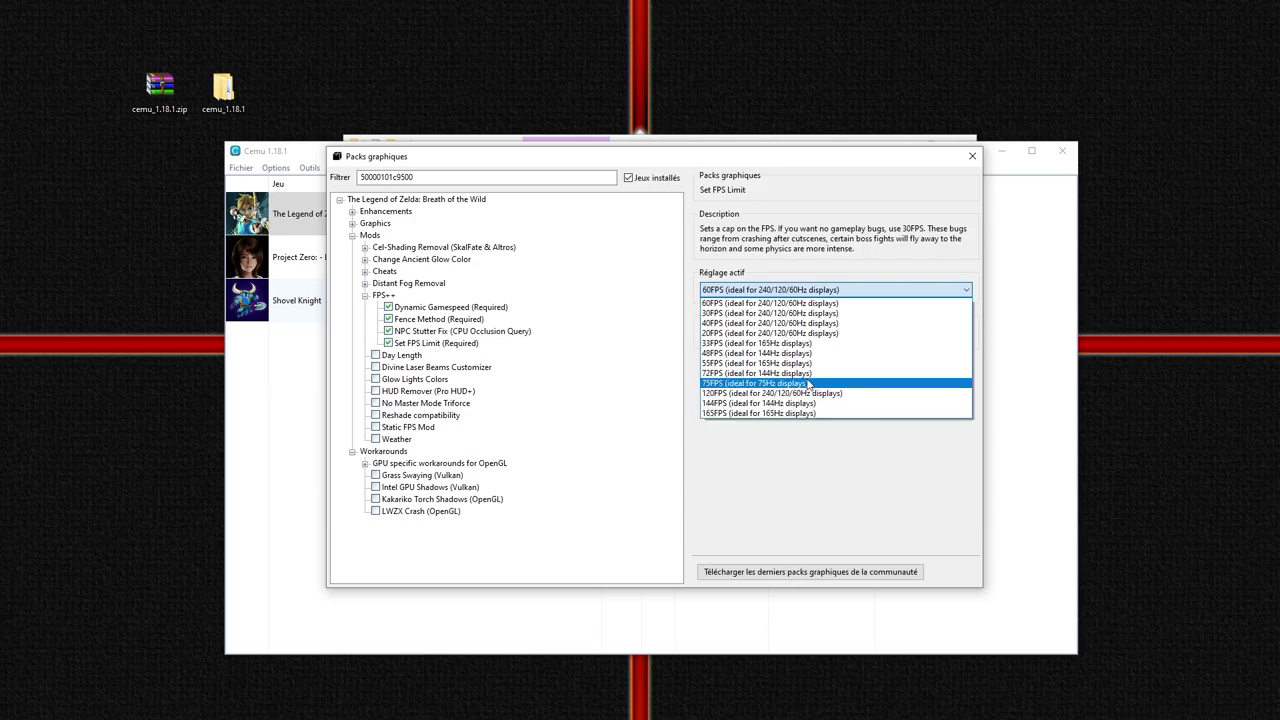
click(800, 313)
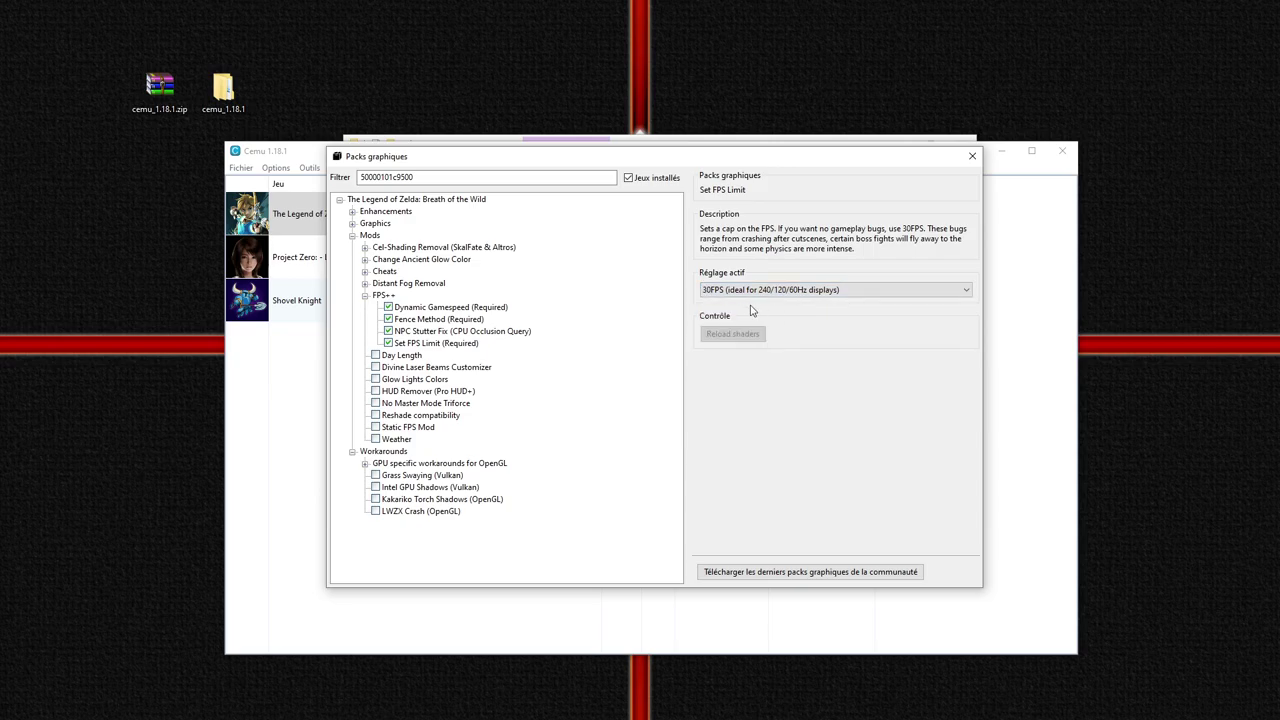
click(816, 292)
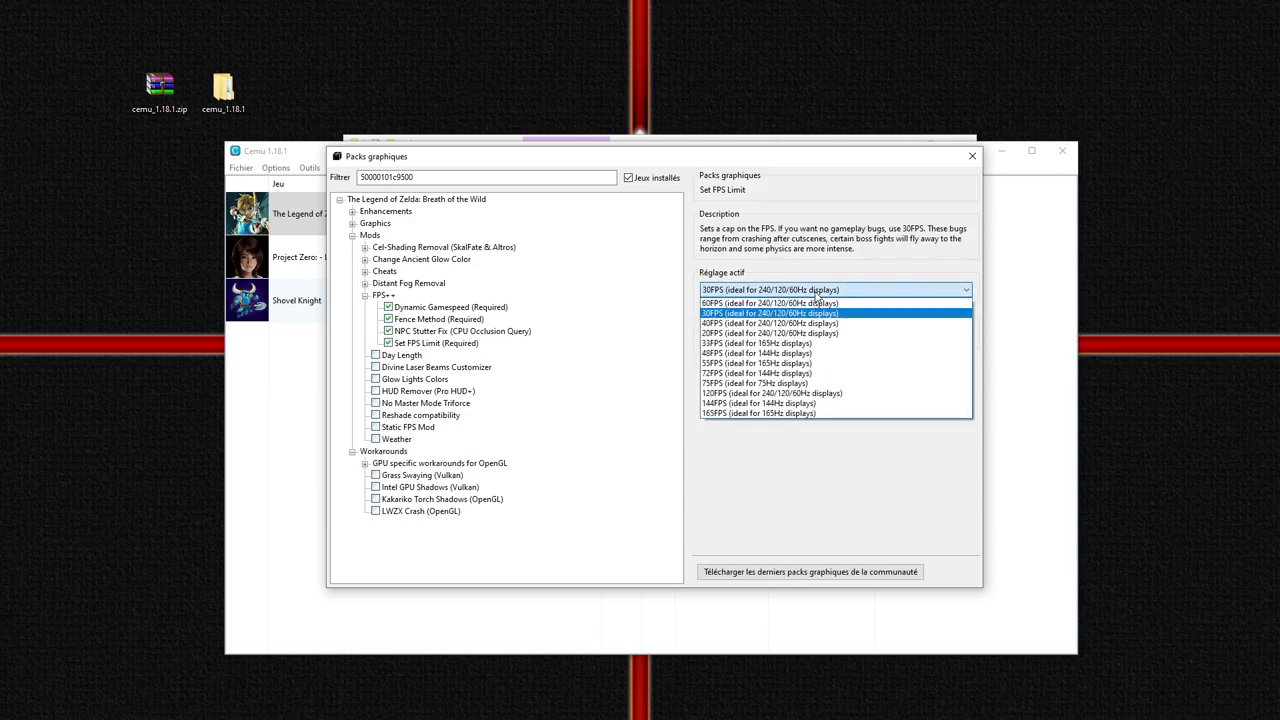
click(756, 304)
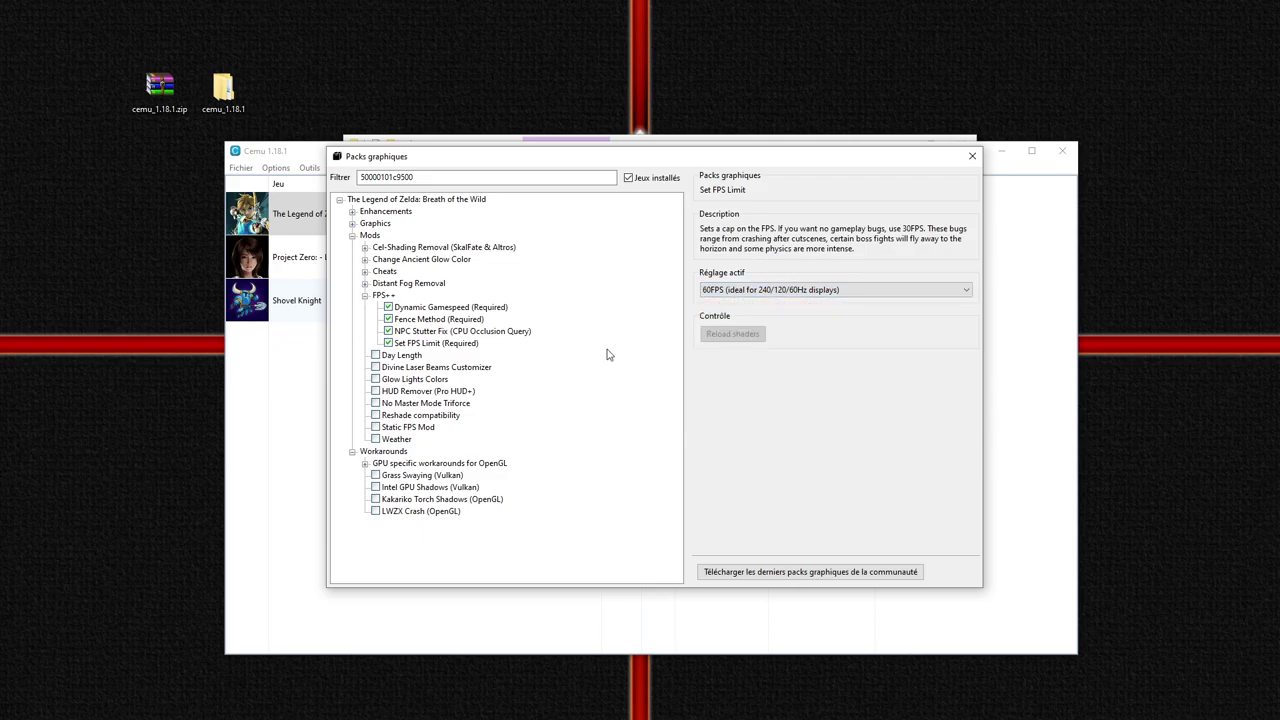
click(365, 296)
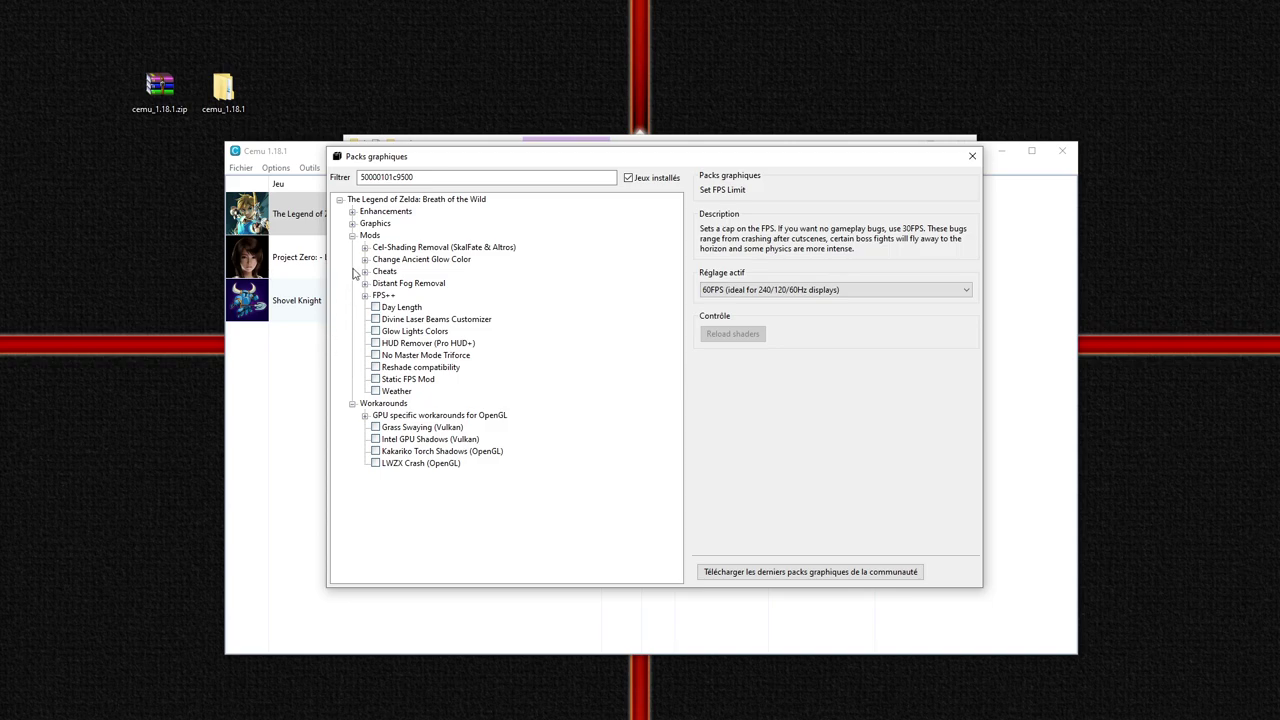
click(352, 235)
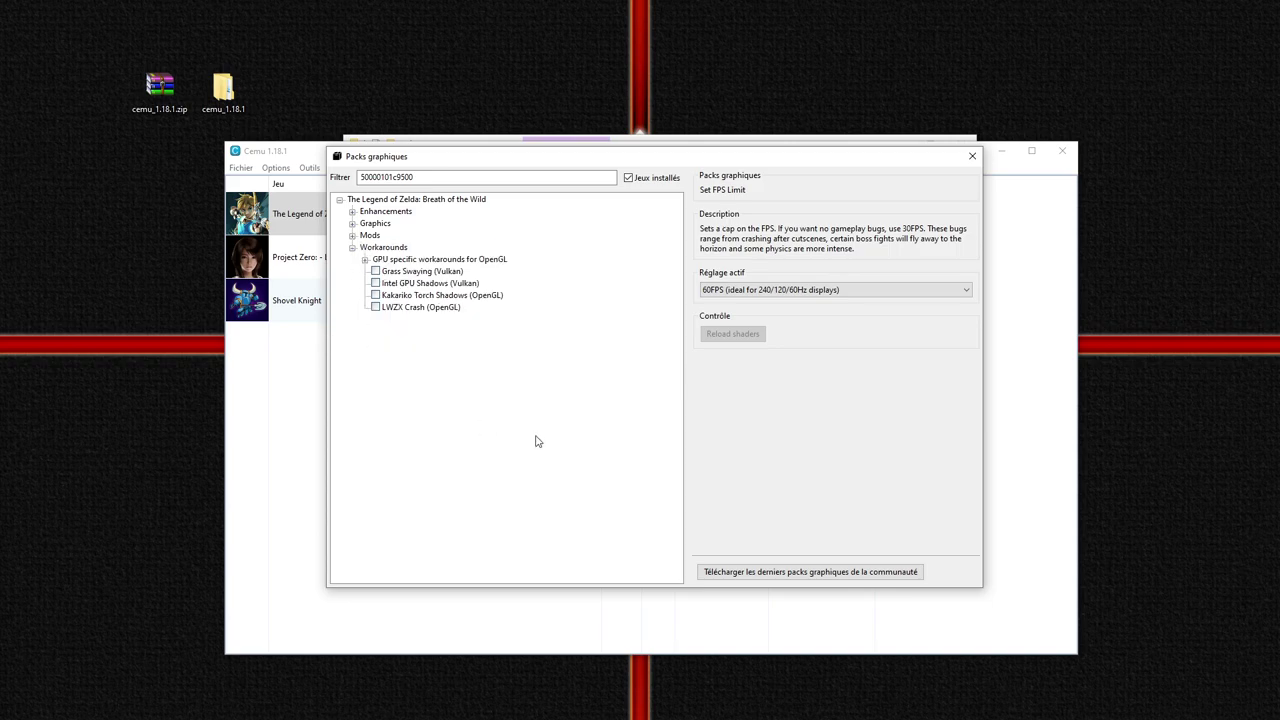
- Enable the OpenGL workarounds NVIDIA: Explosion Smoke, NVIDIA: Stretched Clouds, Kakariko Torch Shadows and LWZX Crash
click(365, 260)
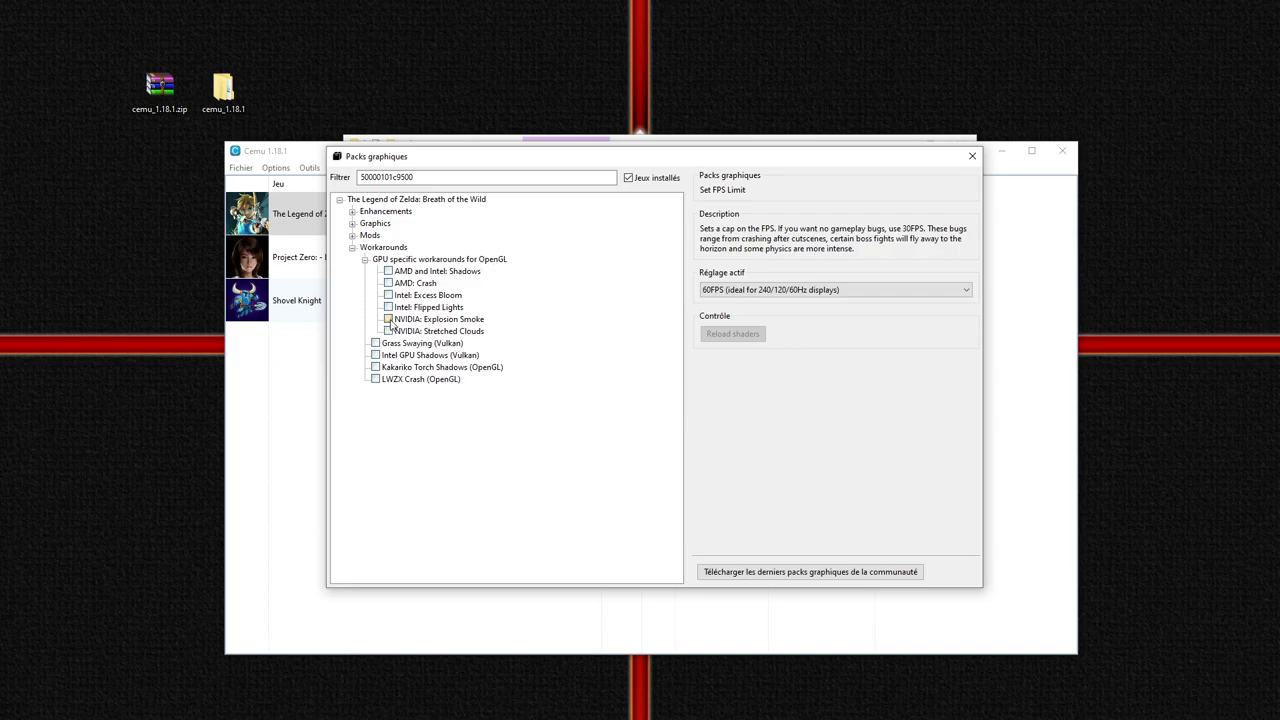
click(388, 331)
click(375, 367)
click(375, 379)
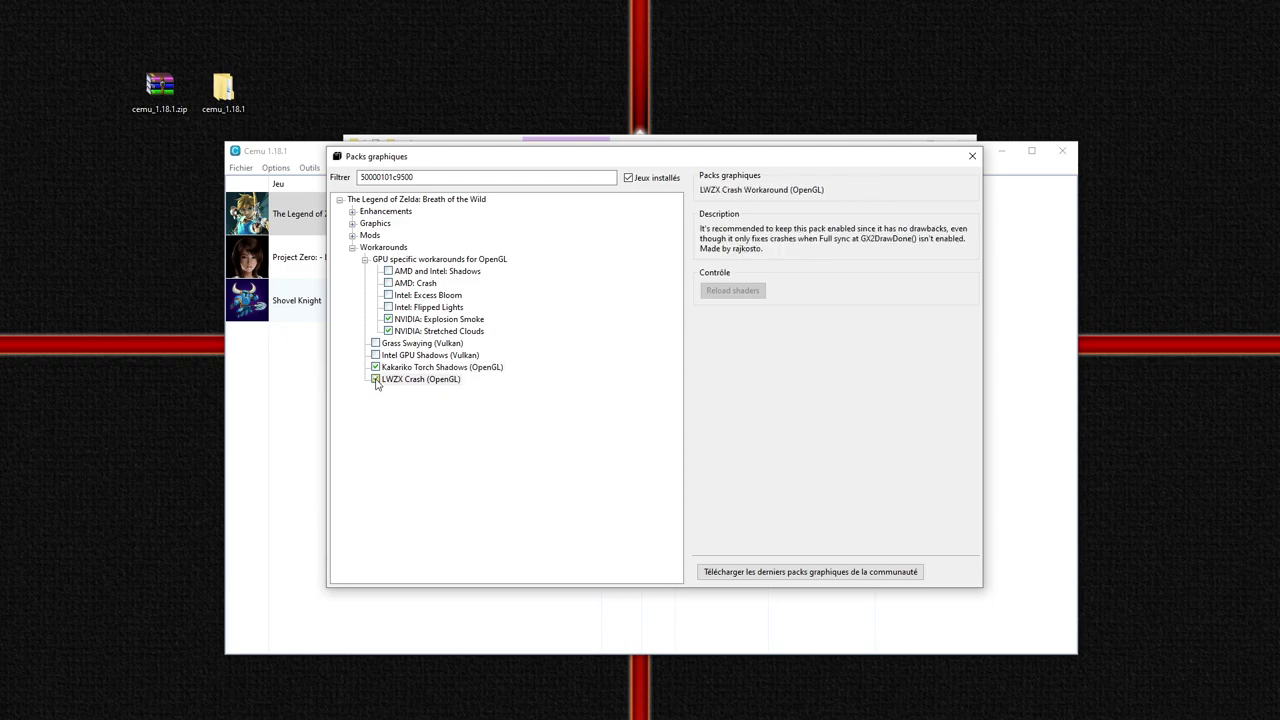
- Disable the OpenGL workarounds LWZX Crash, Kakariko Torch Shadows, NVIDIA: Stretched Clouds and NVIDIA: Explosion Smoke
click(375, 379)
click(375, 367)
click(388, 331)
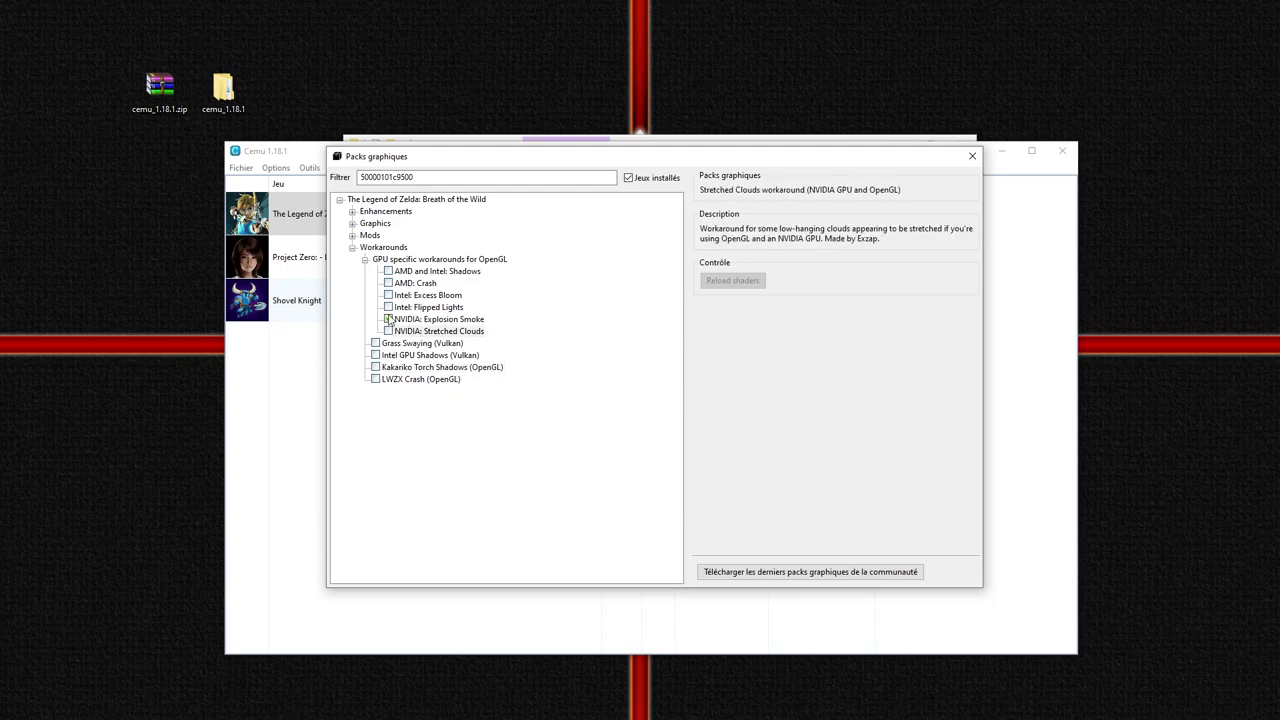
click(388, 319)
click(388, 295)
click(388, 307)
click(388, 307)
click(388, 295)
- Enable the Vulkan workarounds Grass Swaying and Intel GPU Shadows, and close the graphic packs window
click(375, 343)
click(375, 355)
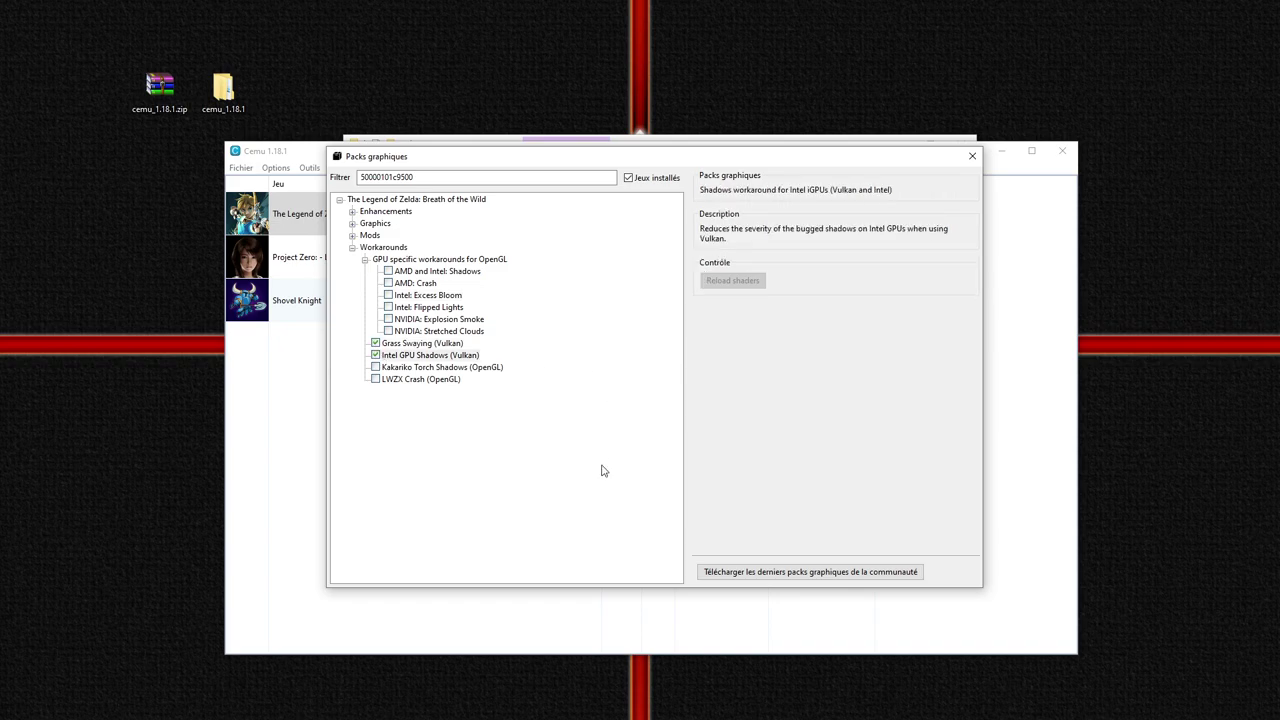
click(364, 260)
click(352, 247)
click(972, 158)
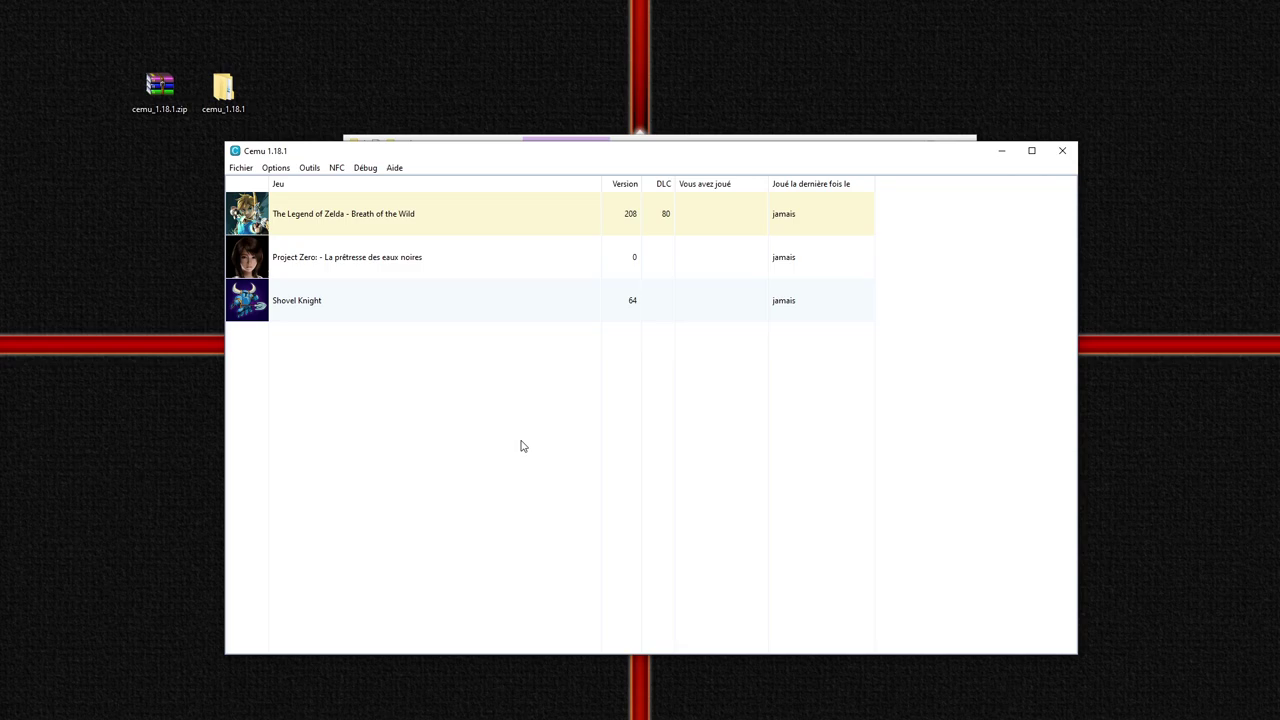
- In the Breath of the Wild game profile, set the CPU mode to Recompilateur triple-cœur and the per-thread time limit to 100000 cycles
right_click(471, 214)
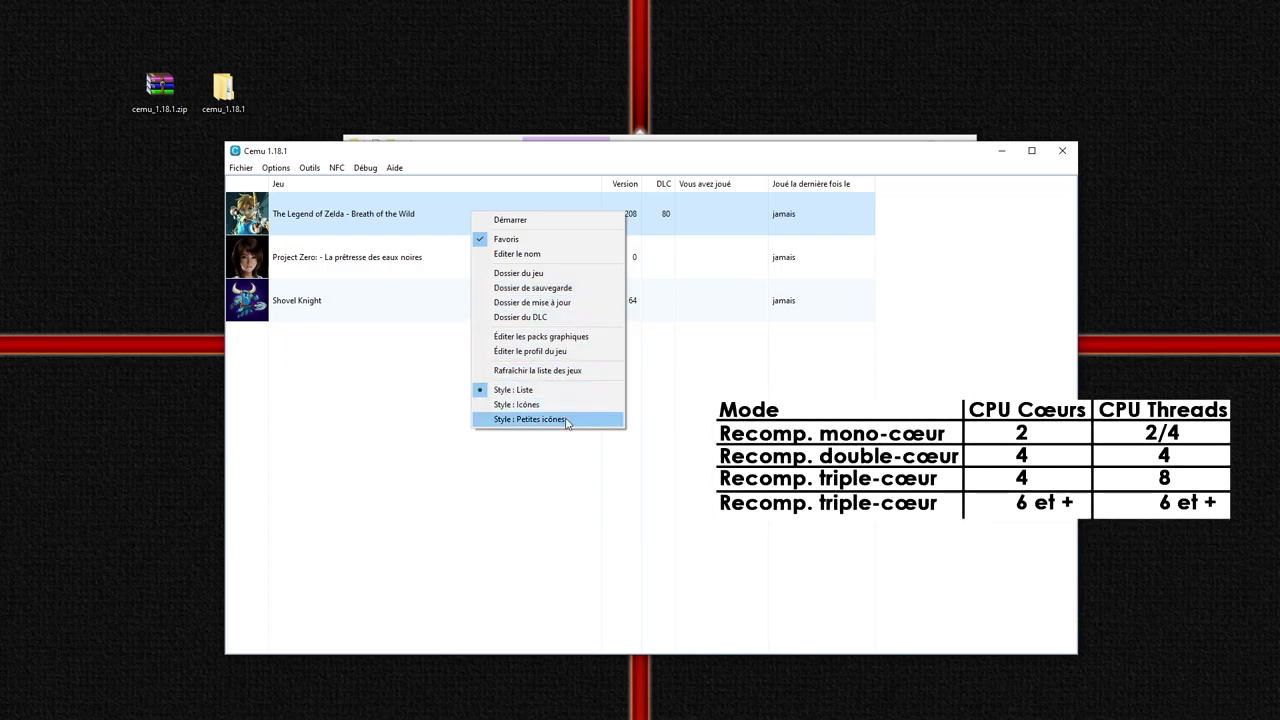
click(529, 357)
drag(649, 314, 500, 368)
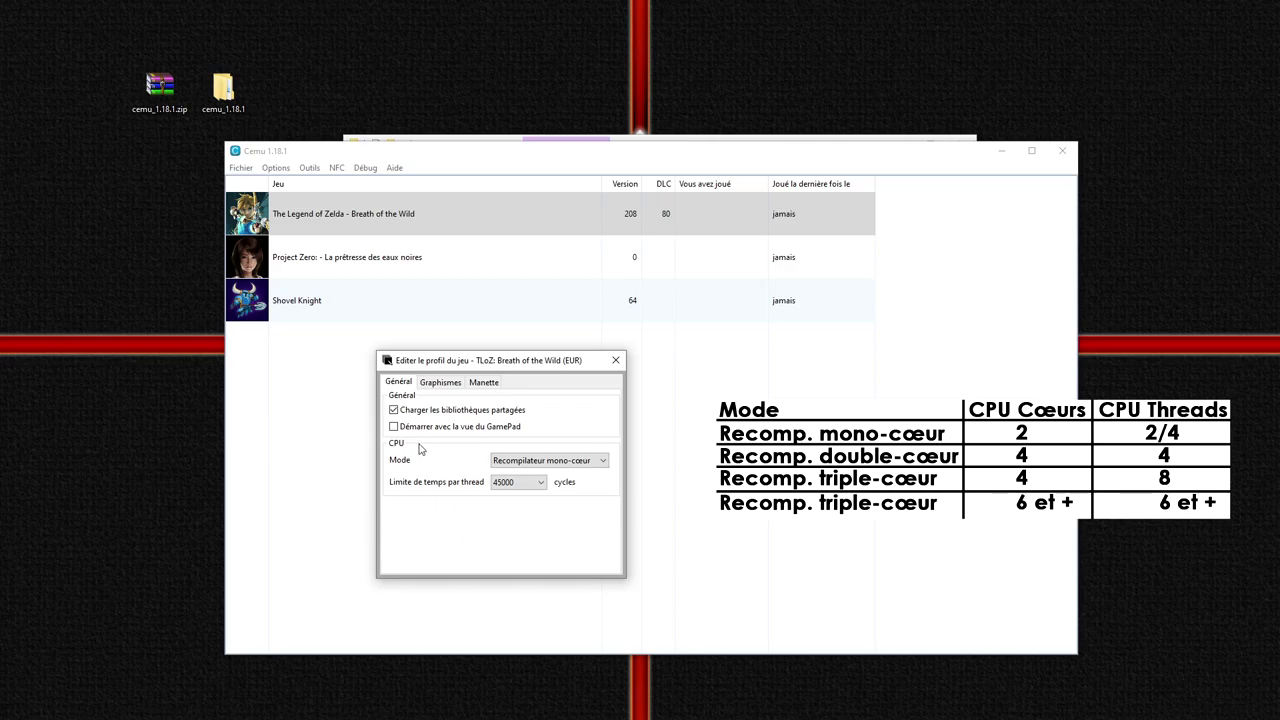
click(529, 462)
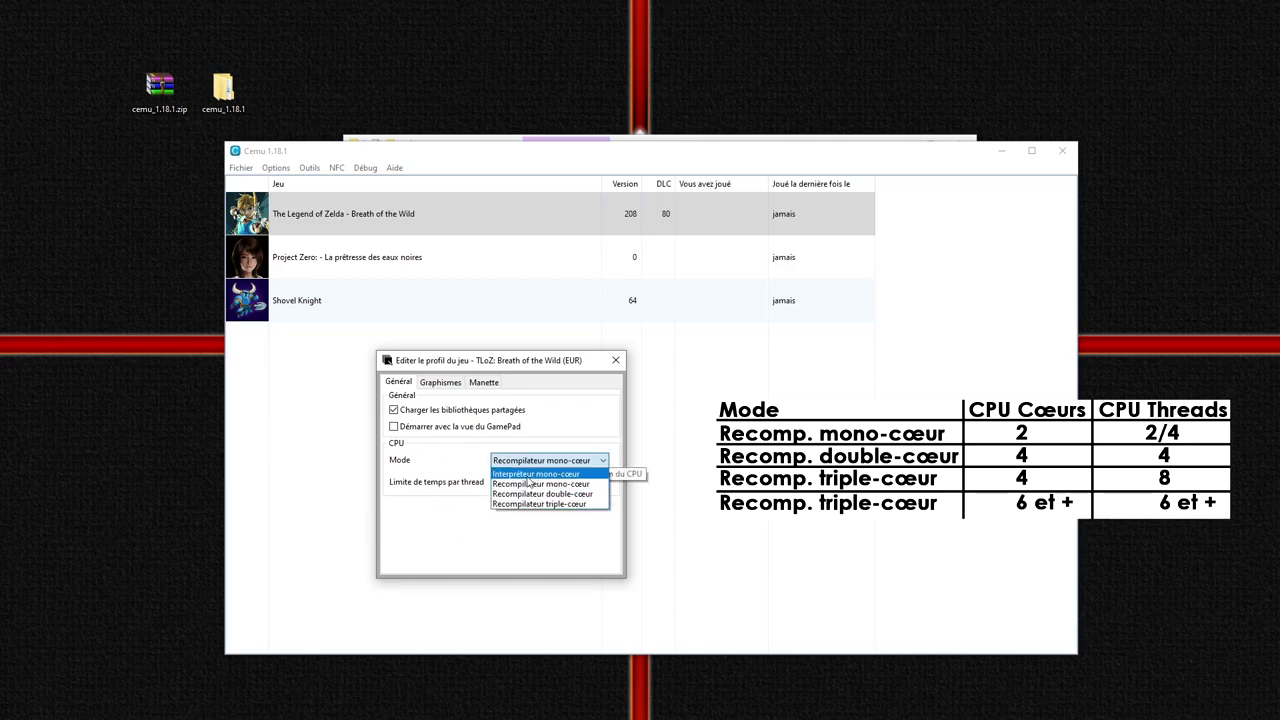
click(561, 505)
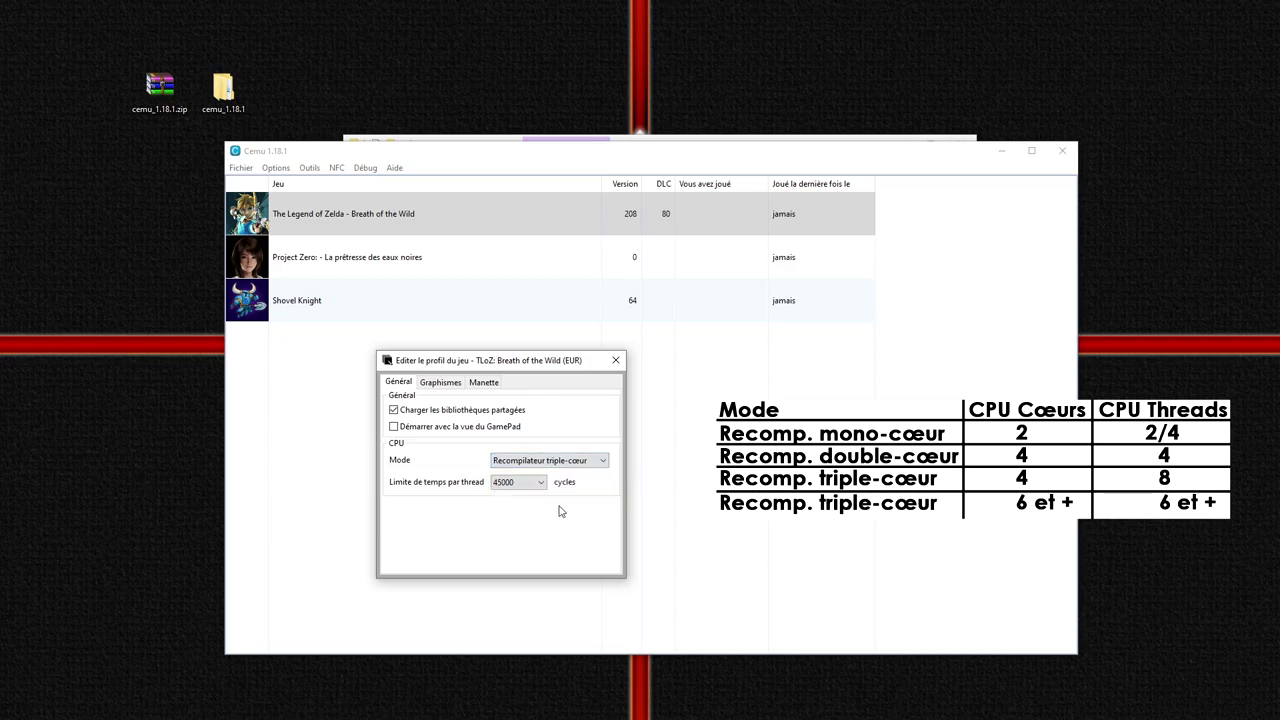
click(516, 482)
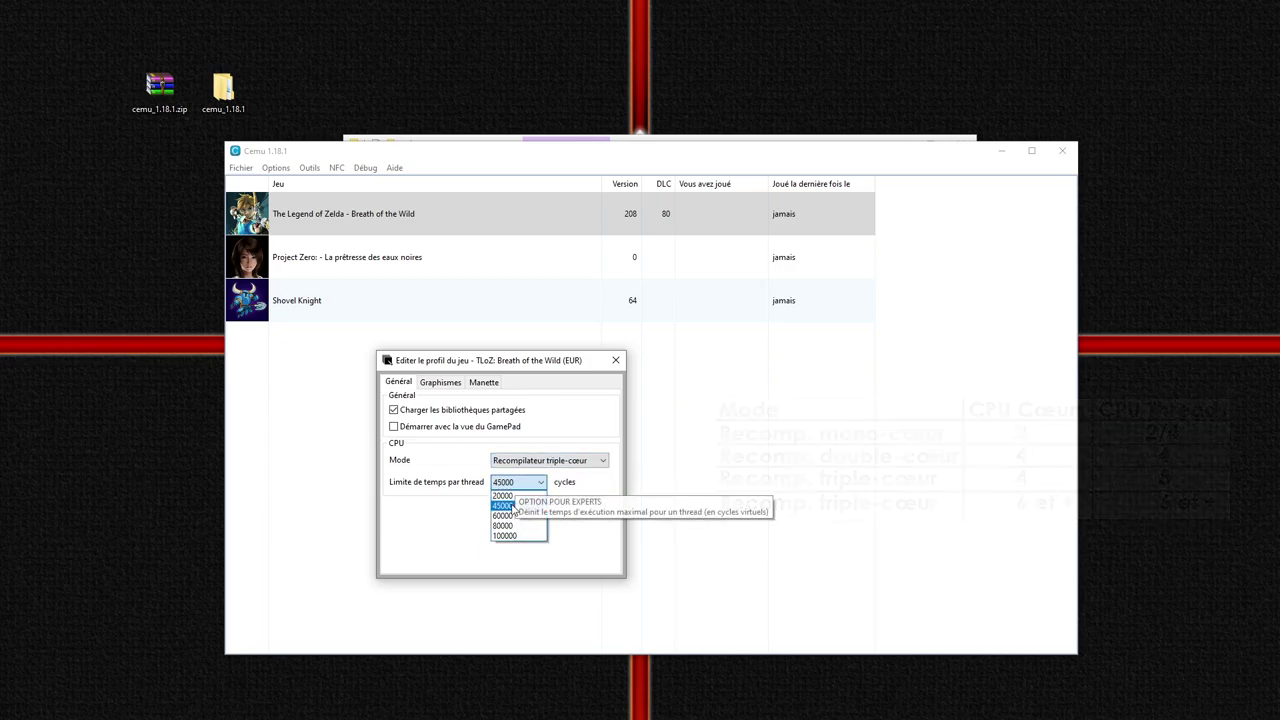
click(514, 537)
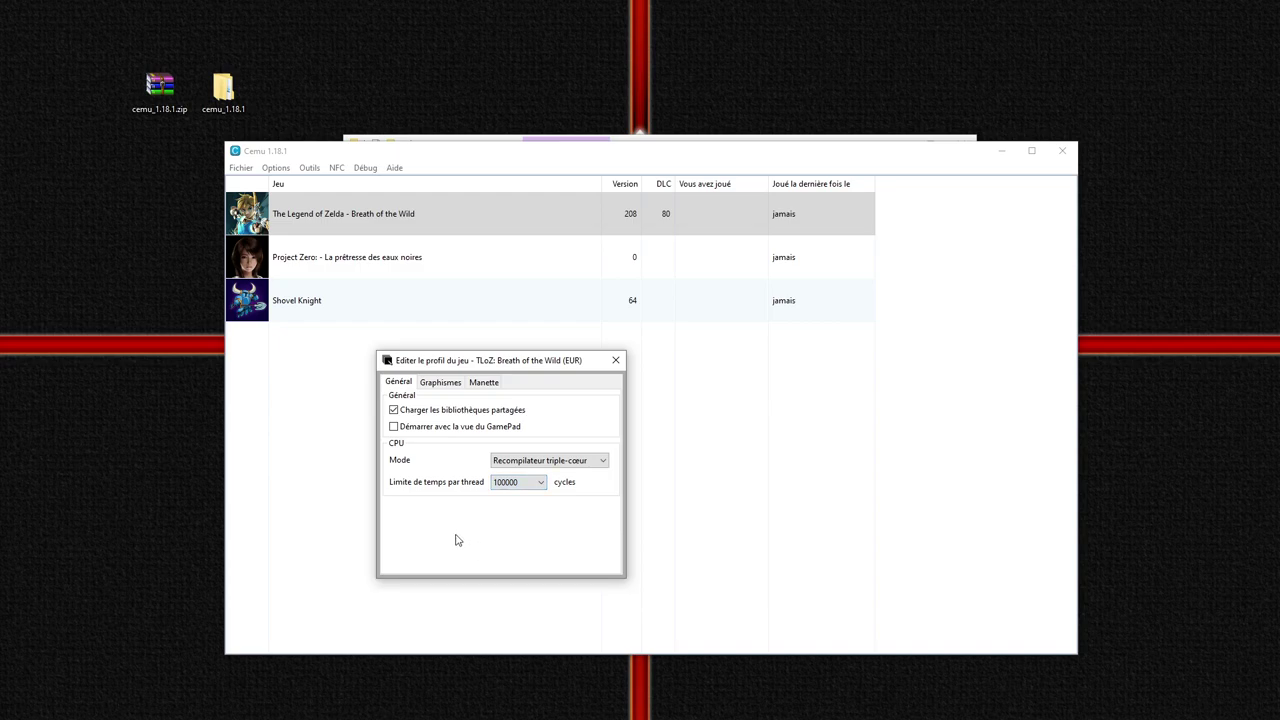
- Review the graphics options and the Manette 1 profile choices in the Breath of the Wild game profile, and close it
click(440, 384)
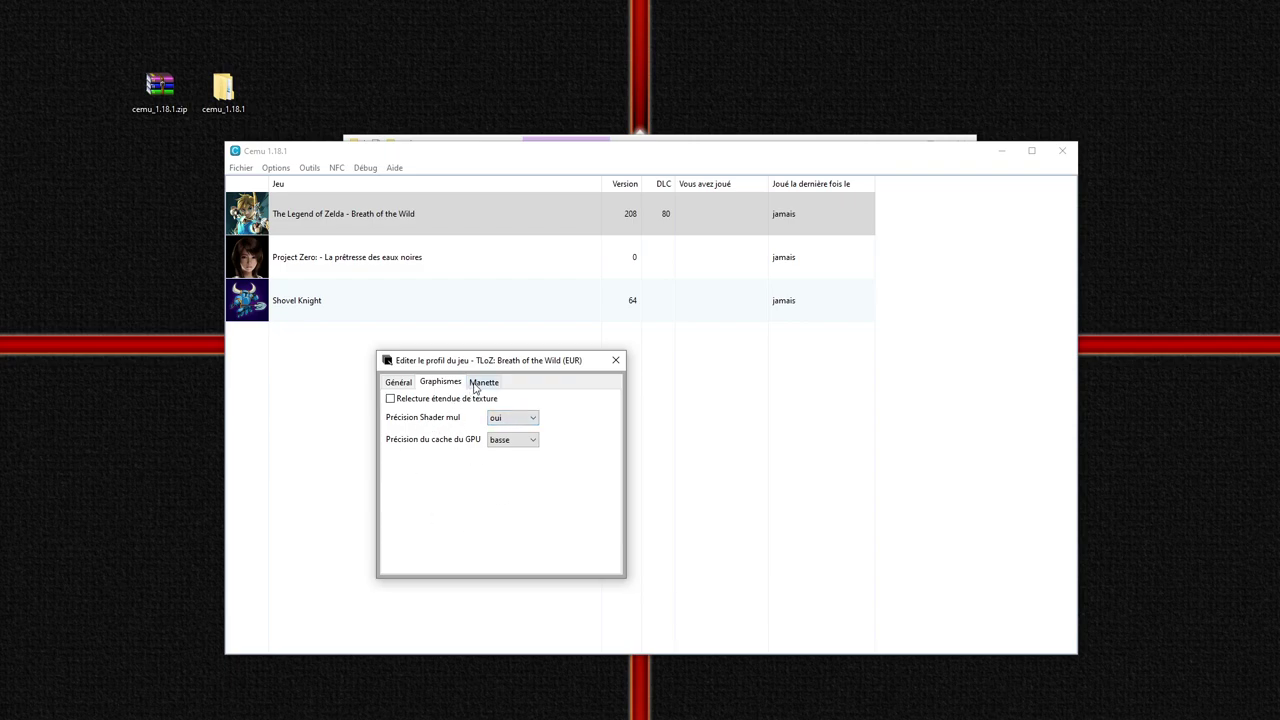
click(478, 384)
click(526, 403)
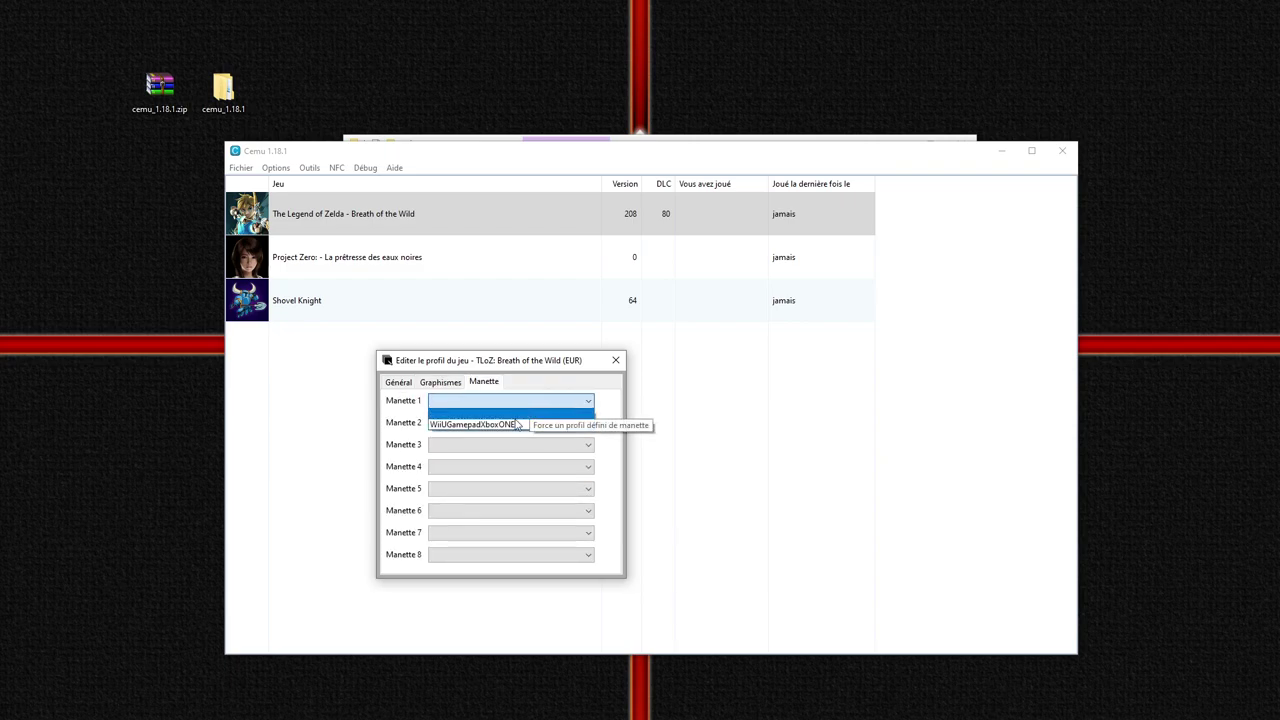
click(517, 403)
click(397, 382)
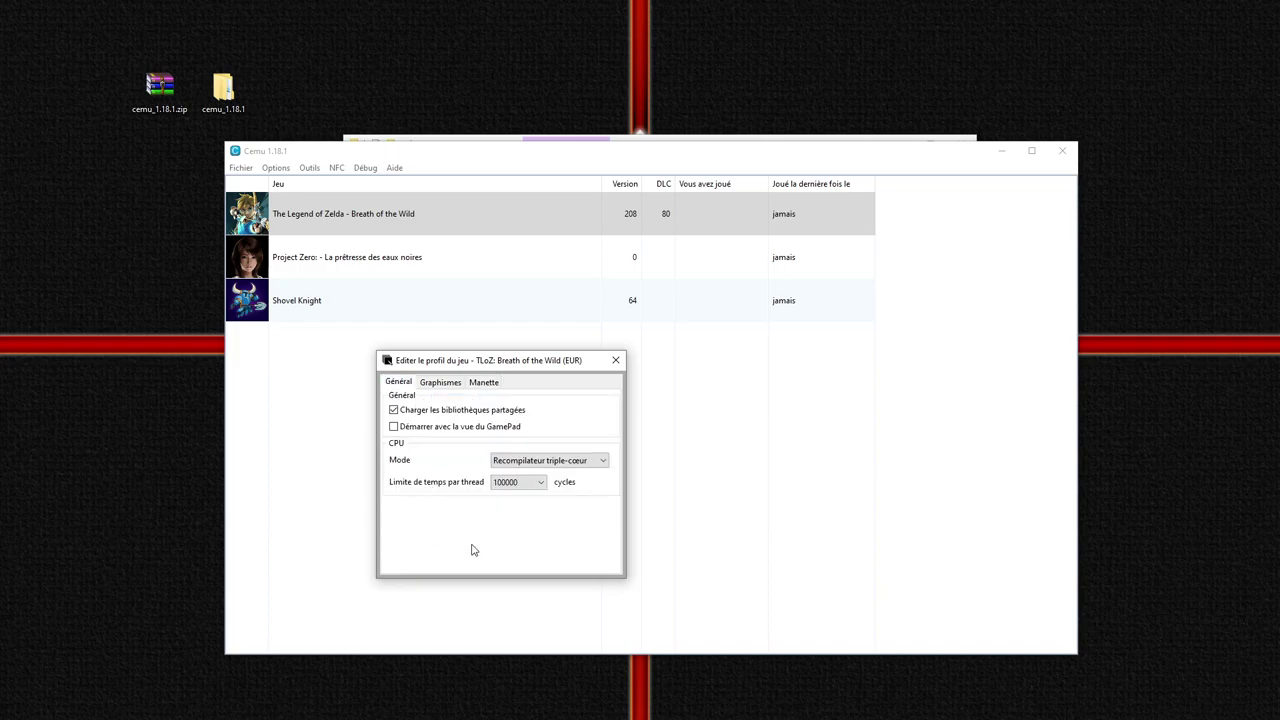
click(615, 360)
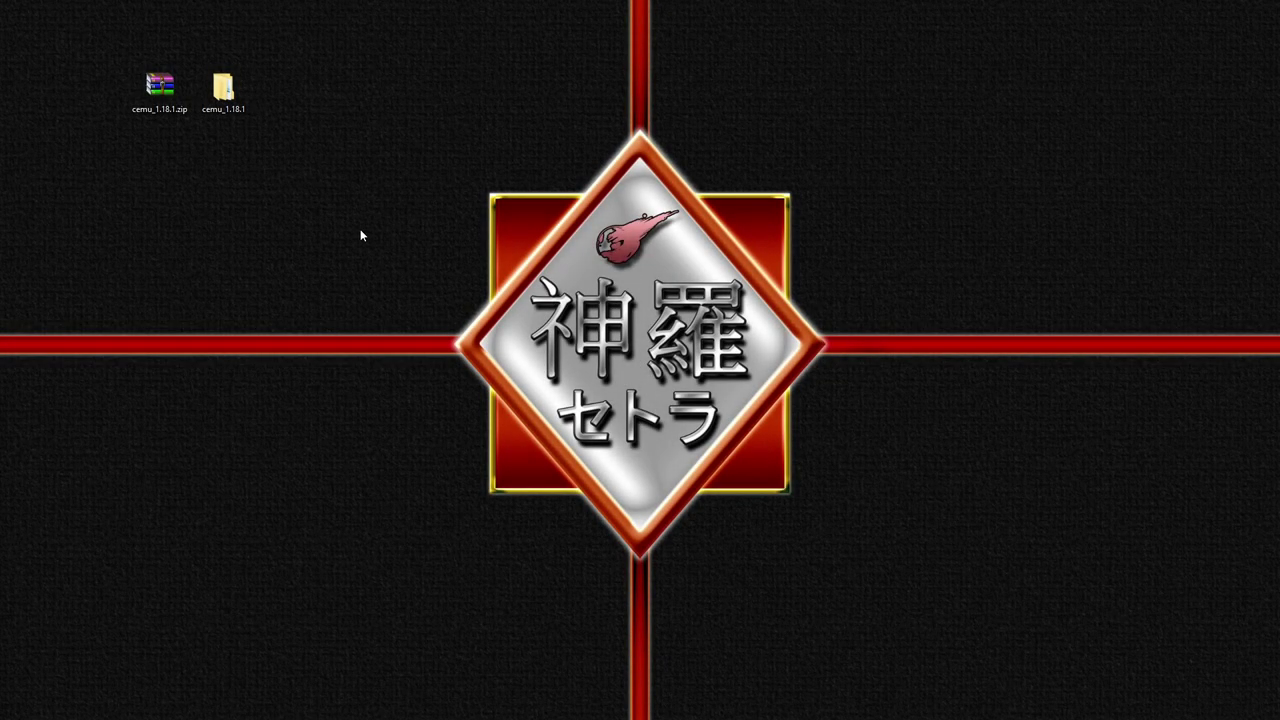
- Open the NVIDIA Control Panel and go from the image preview settings to the advanced 3D settings page
right_click(362, 235)
click(286, 336)
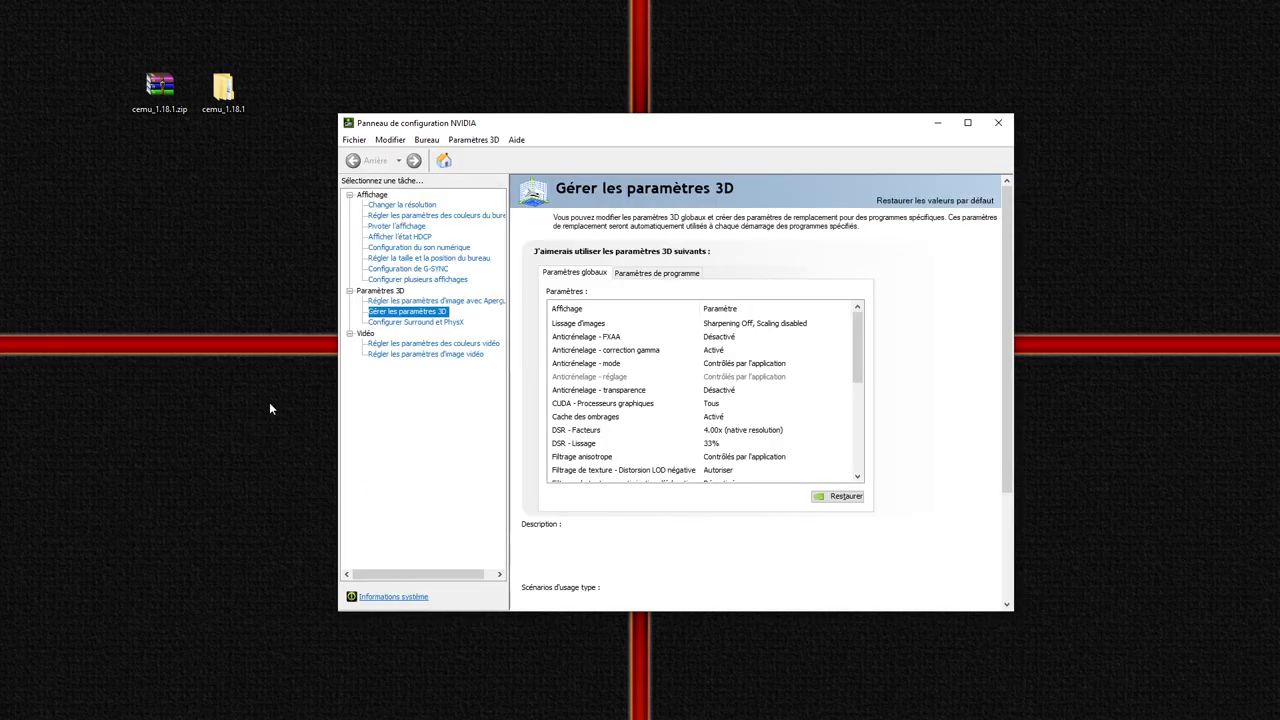
click(437, 301)
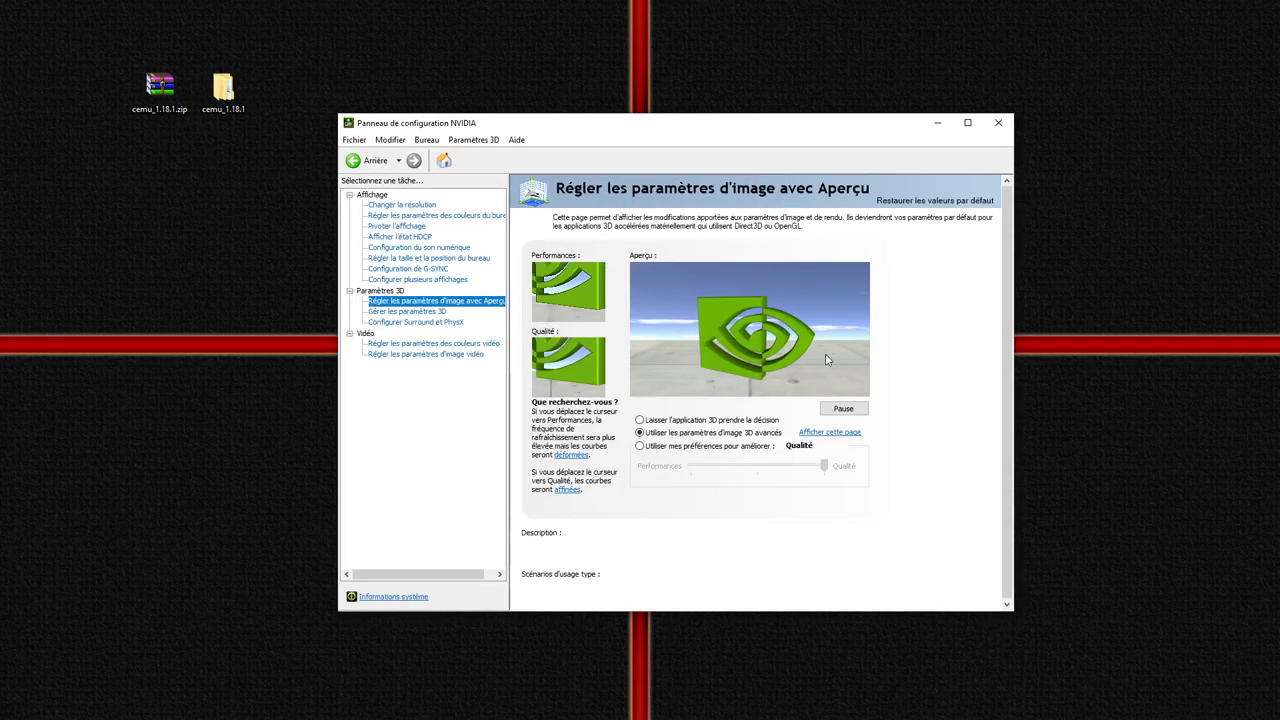
click(842, 436)
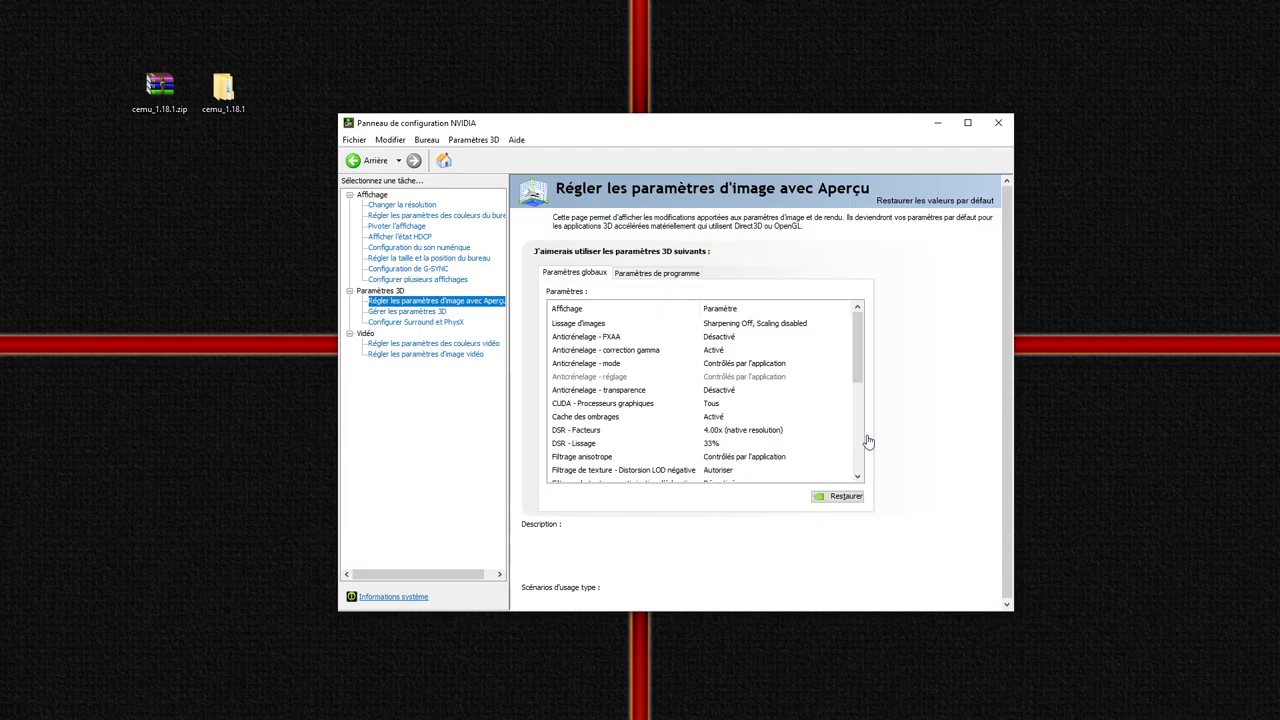
- Add the Wii U emulator from the cemu_1.18.1 folder to the program-specific 3D settings and look over its parameters
click(660, 275)
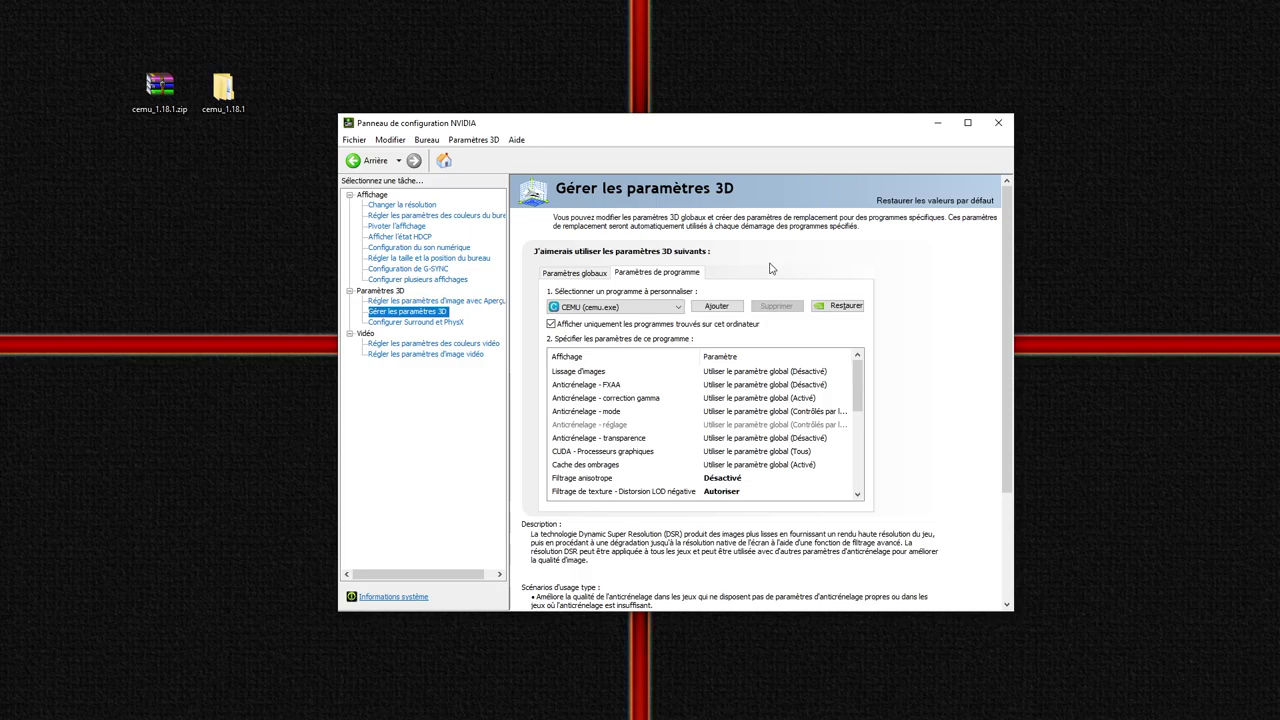
click(731, 310)
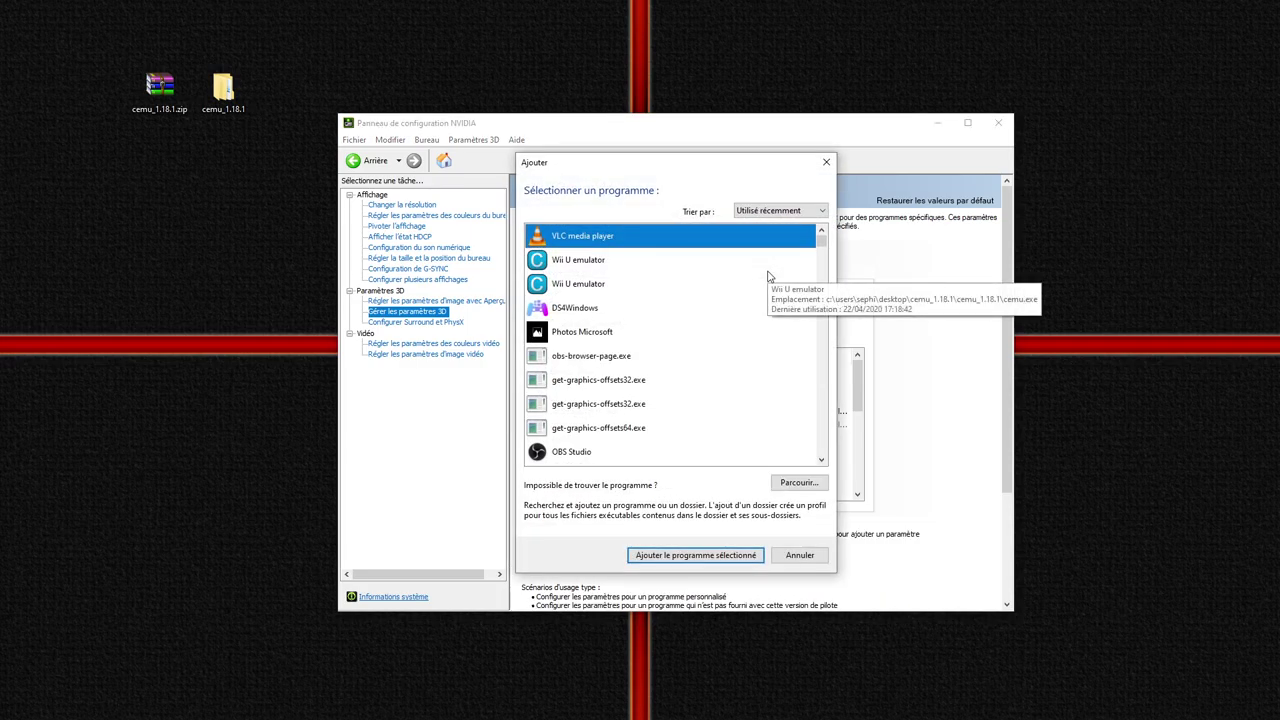
click(592, 262)
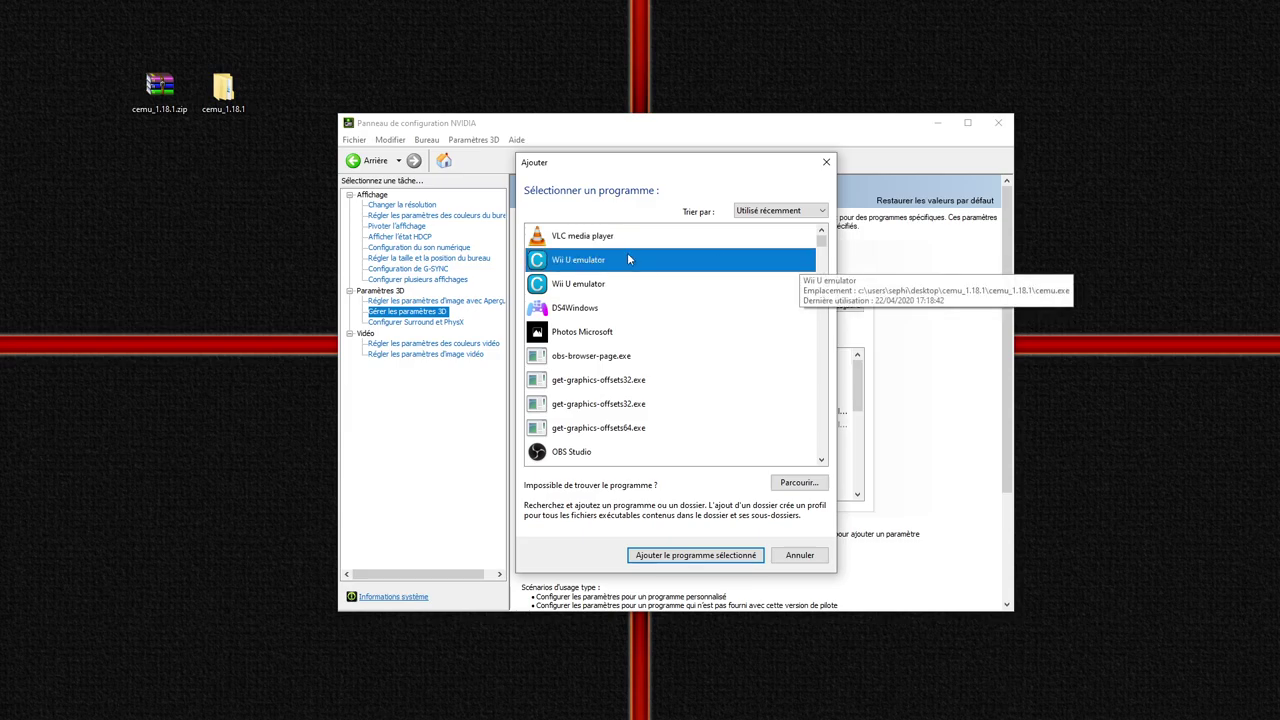
click(697, 555)
mouse_move(857, 374)
mouse_down()
mouse_move(866, 478)
mouse_move(868, 383)
mouse_up()
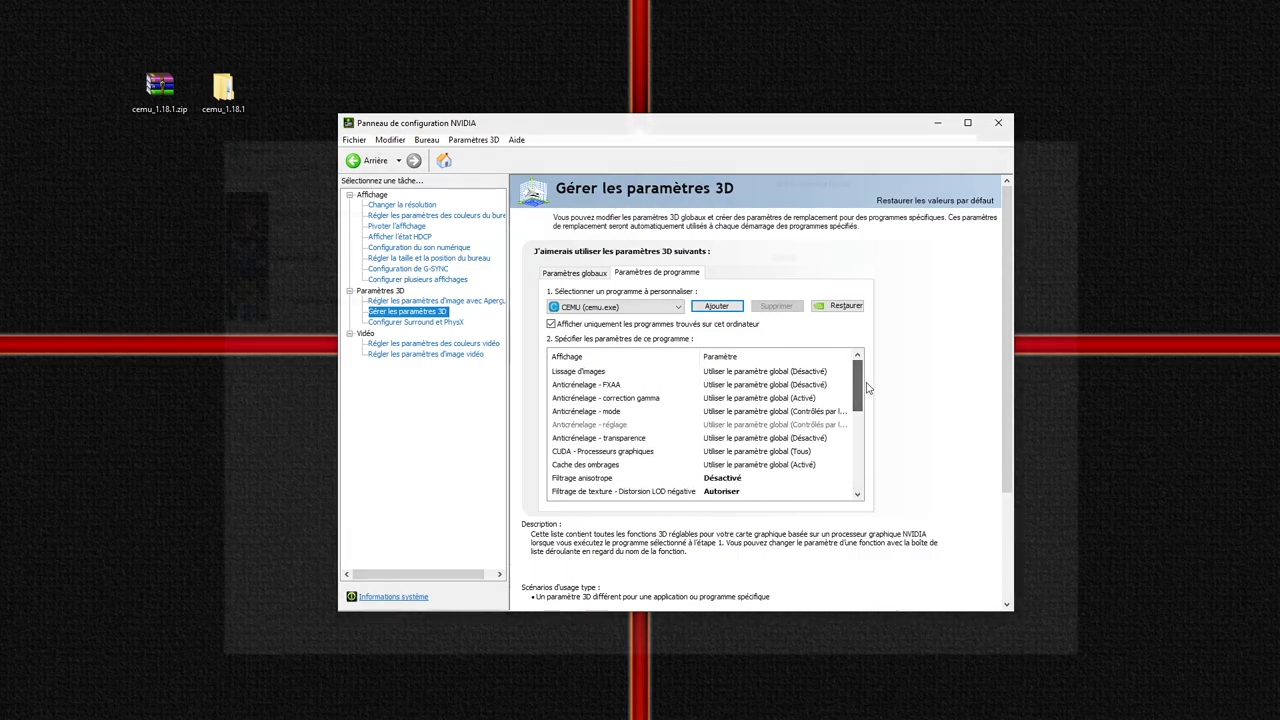
- In Cemu's controller settings, set Manette 1 to emulate the Wii U Gamepad through the XInput API with Controller 1
click(276, 168)
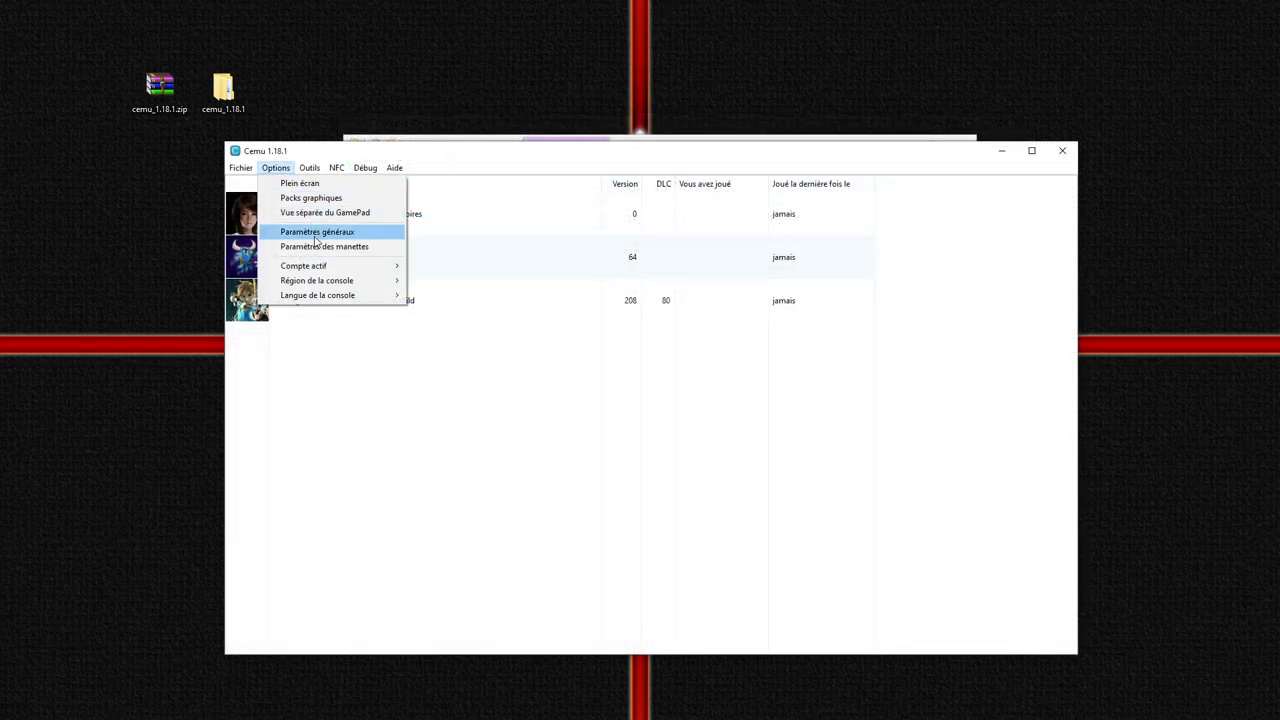
click(318, 249)
drag(522, 215, 553, 231)
click(469, 290)
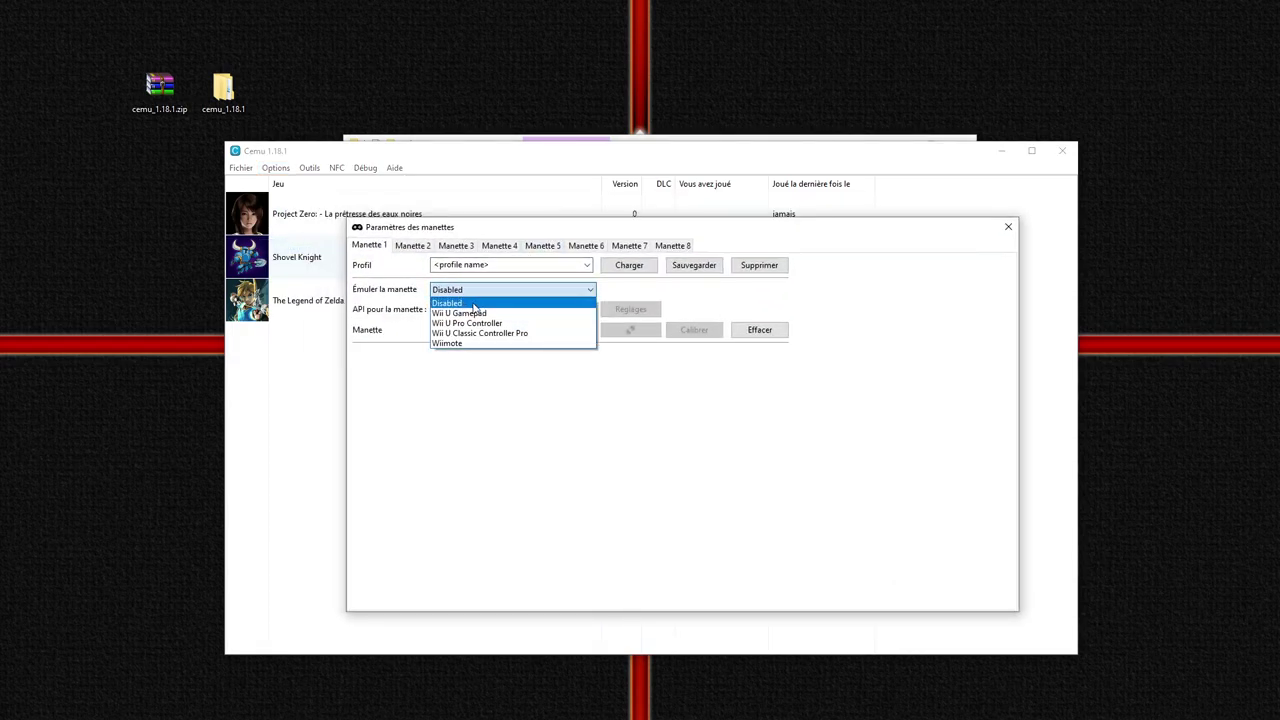
click(476, 314)
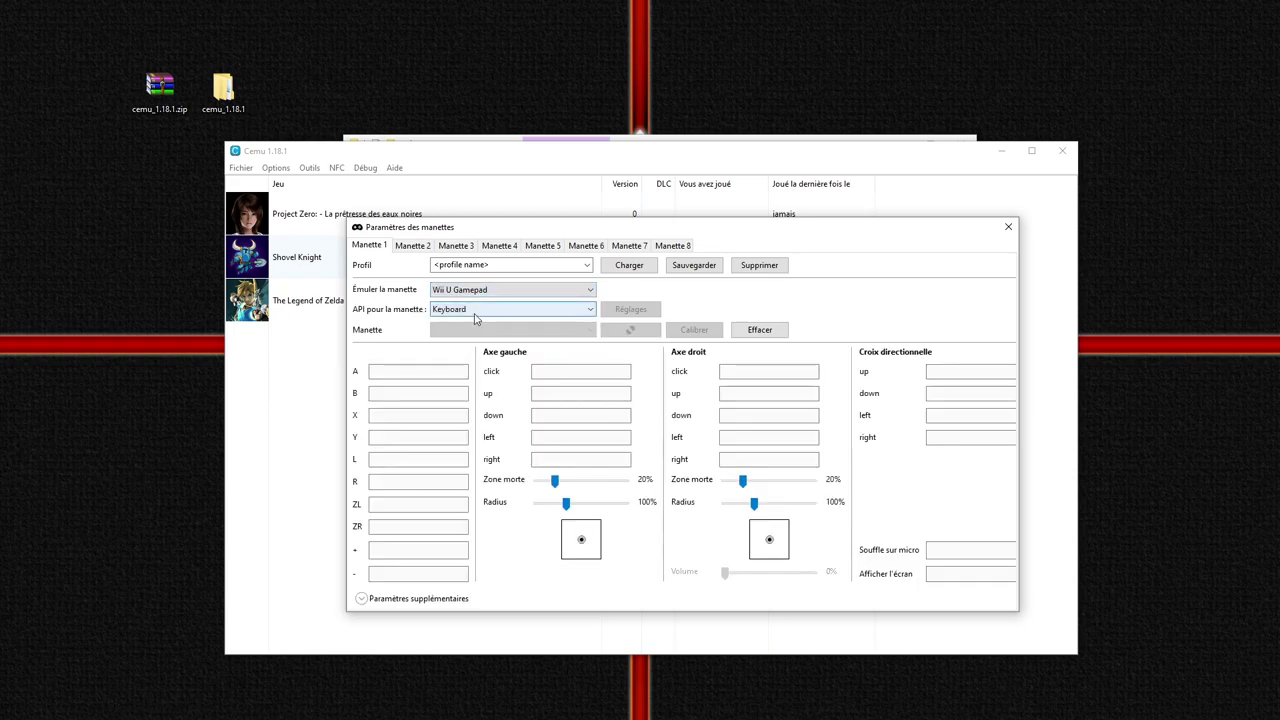
click(476, 314)
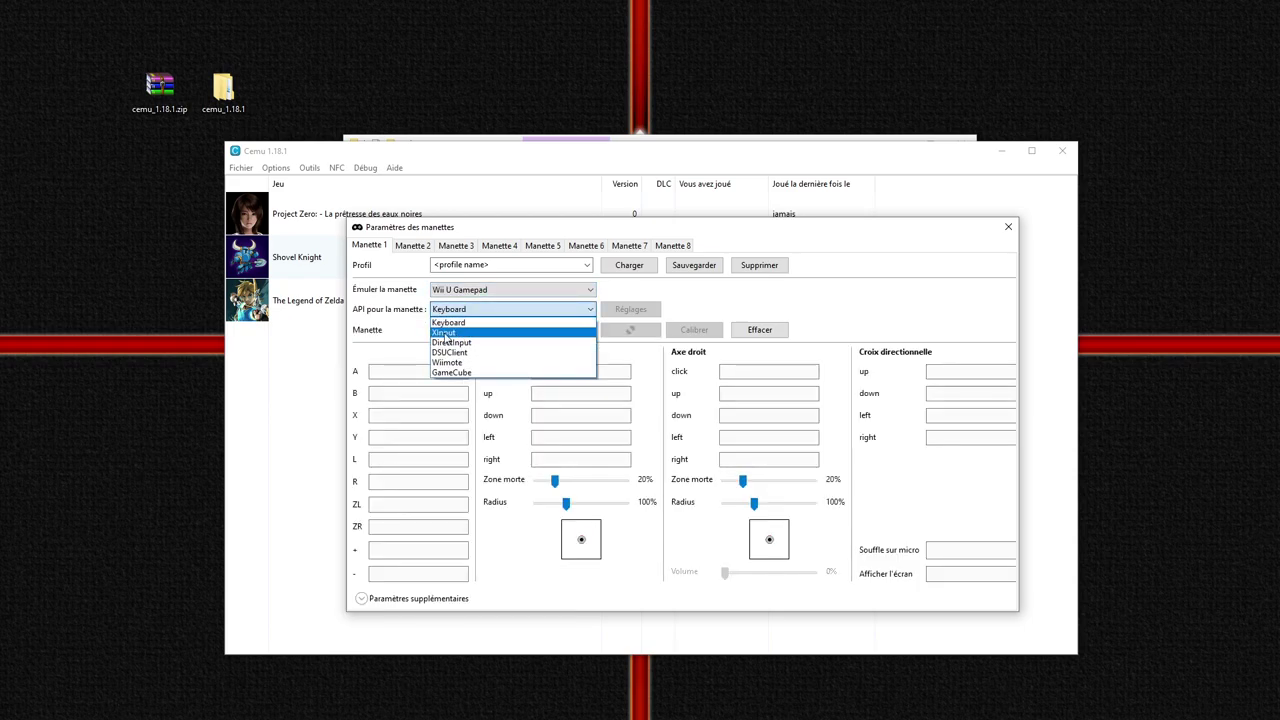
click(491, 334)
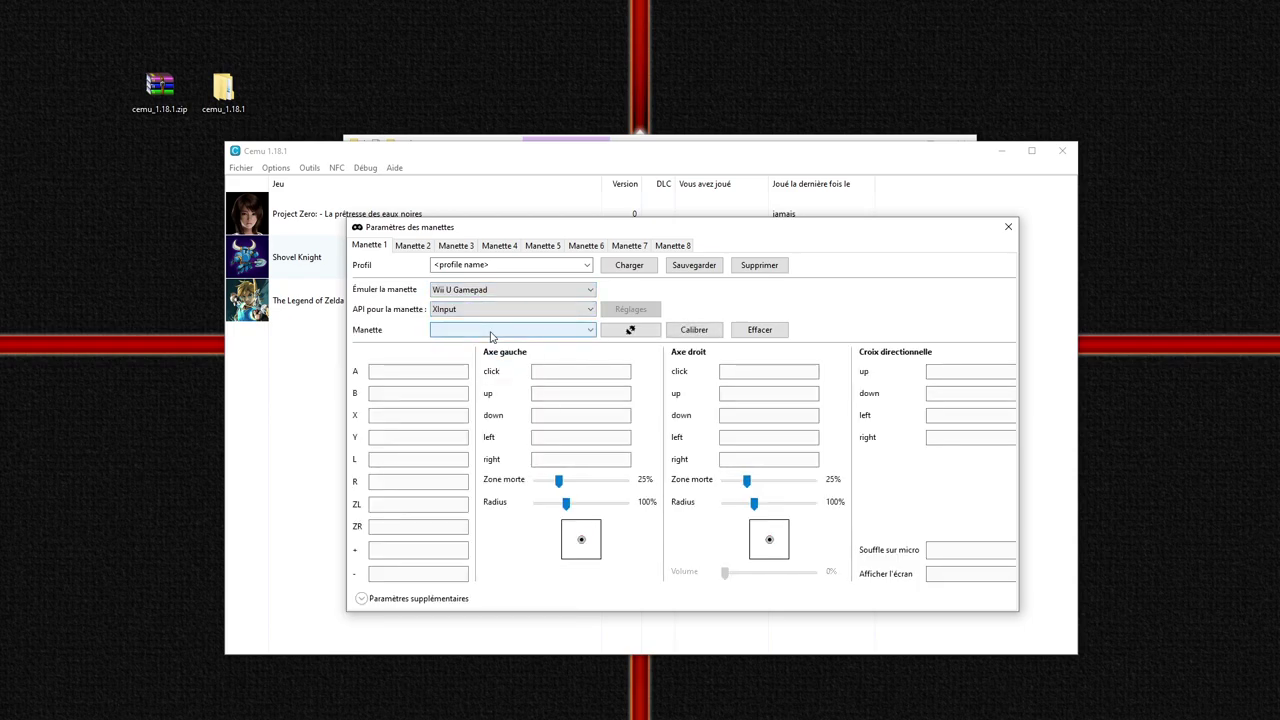
click(491, 334)
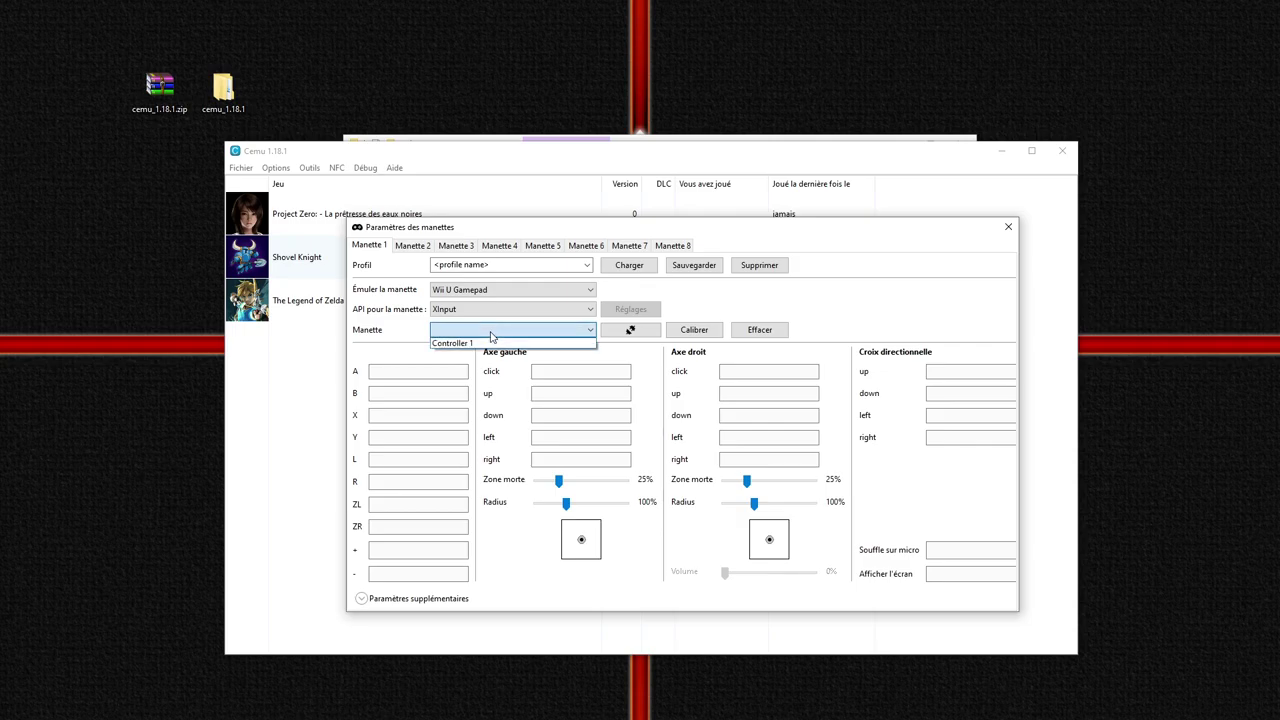
click(464, 343)
- Map the Wii U Gamepad inputs to the controller with A/B and X/Y swapped, using F for Souffle sur micro and G for Afficher l'écran
click(425, 371)
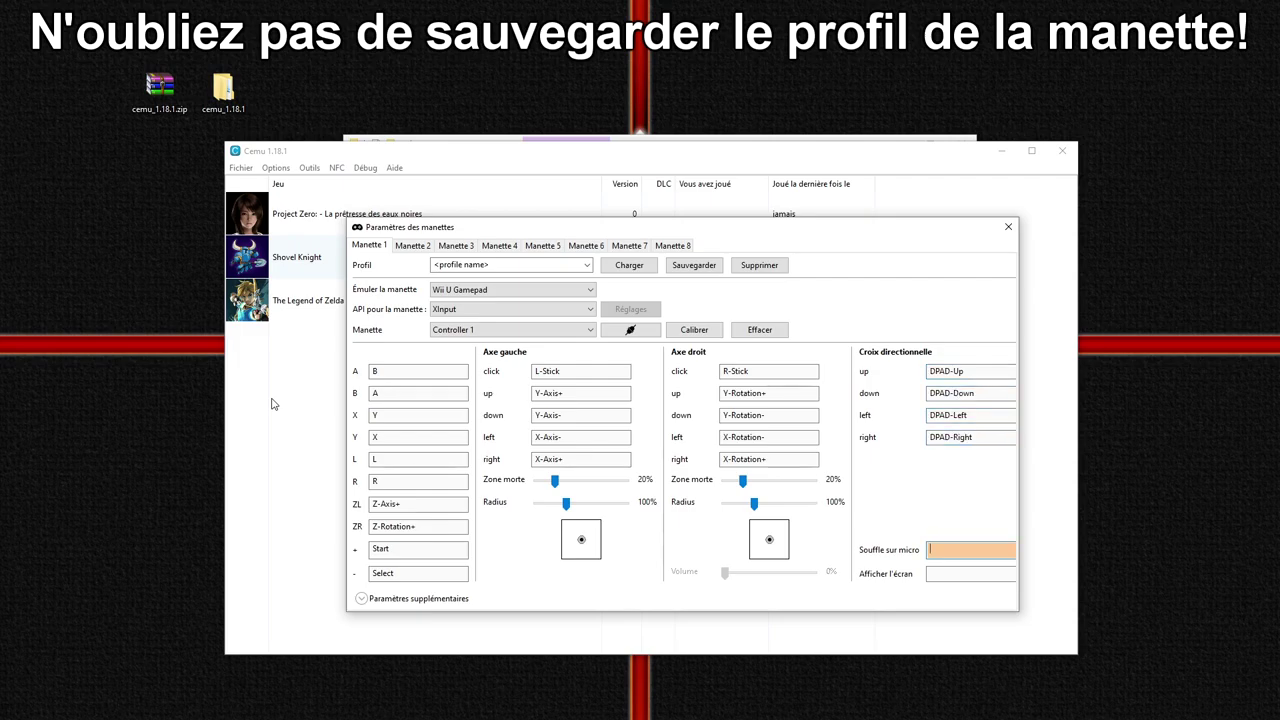
key(f)
text(g)
- Save the controller profile as WiiUGamepadXboxONE, select it for Manette 1 and close the controller settings
text(WiiUGa)
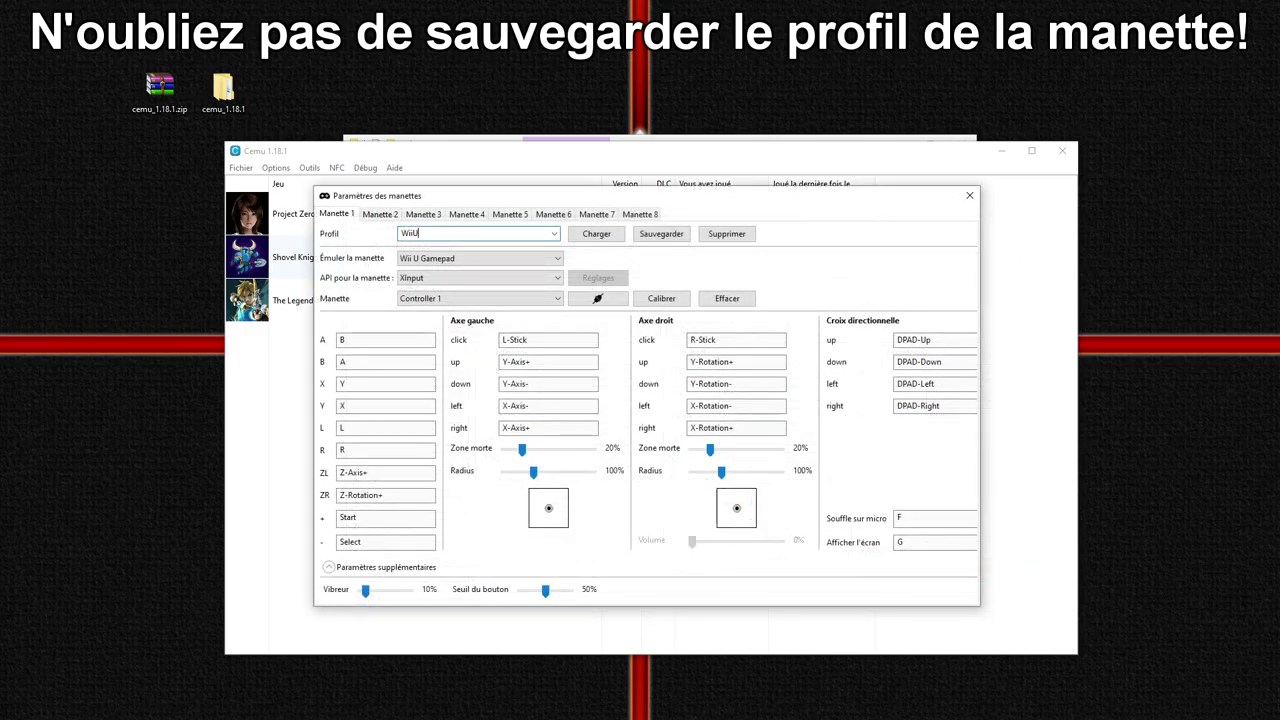
text(mepadXboxOne)
click(664, 235)
click(554, 233)
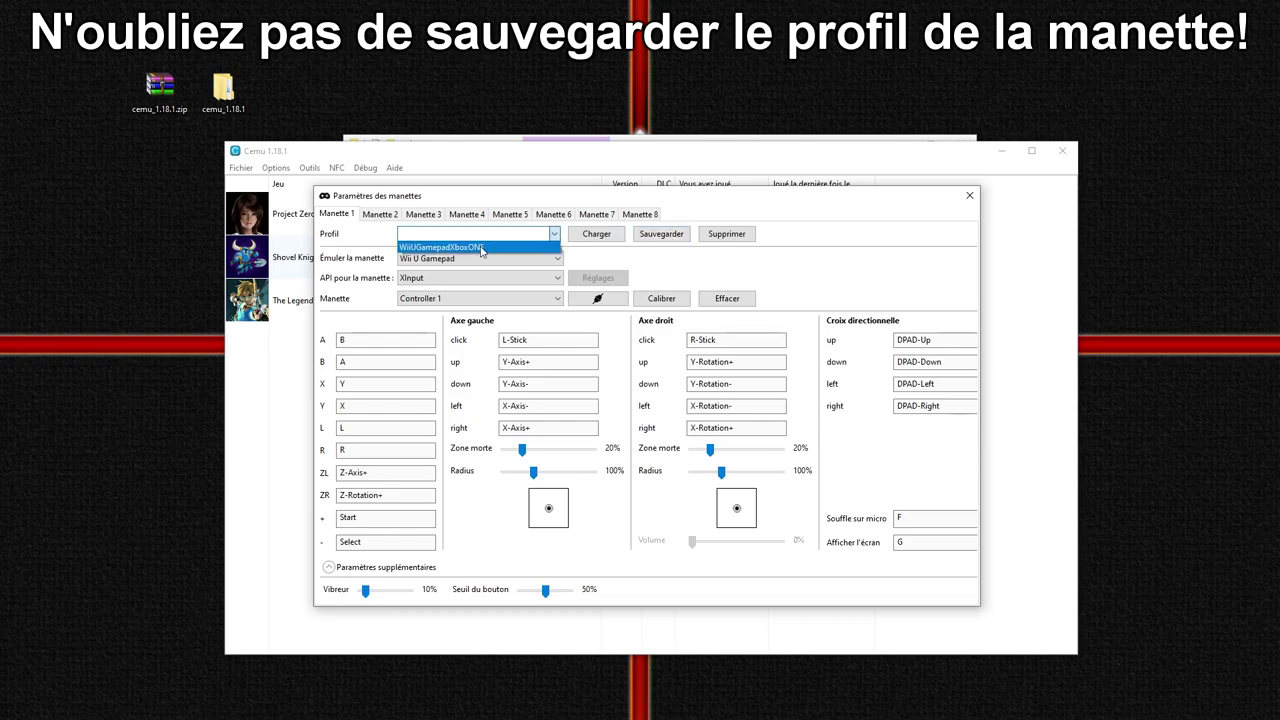
click(456, 248)
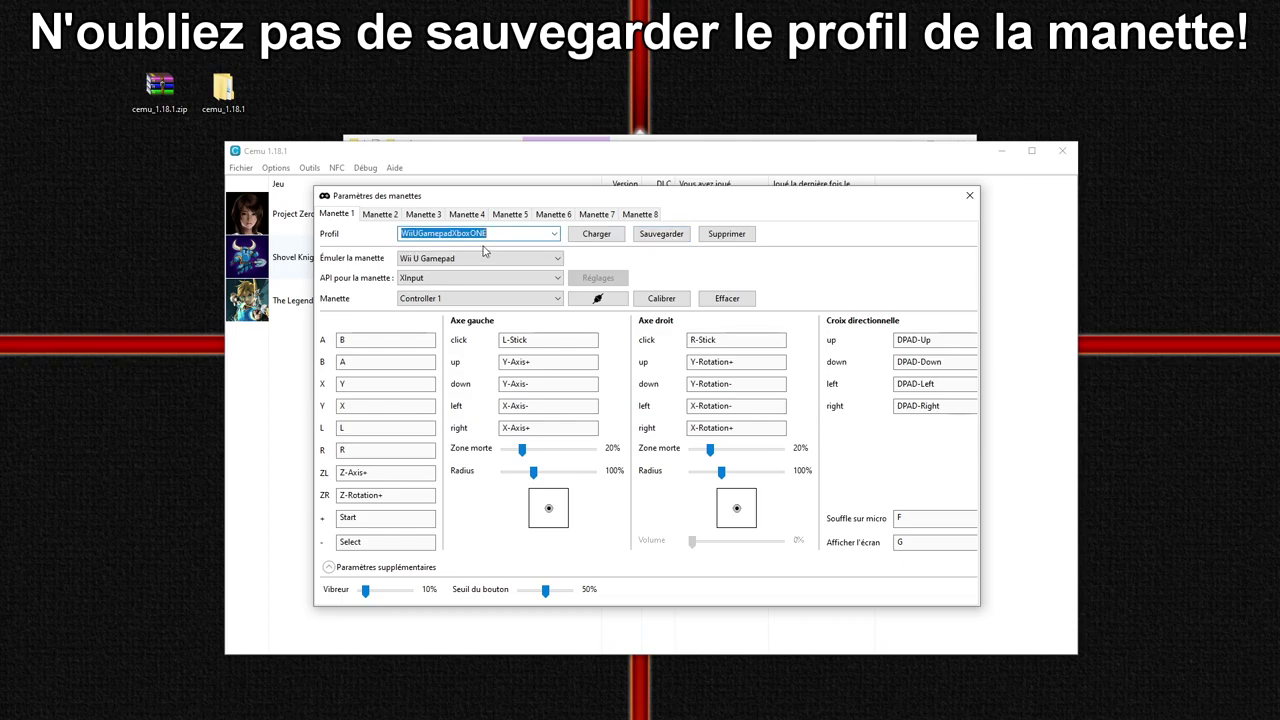
click(969, 197)
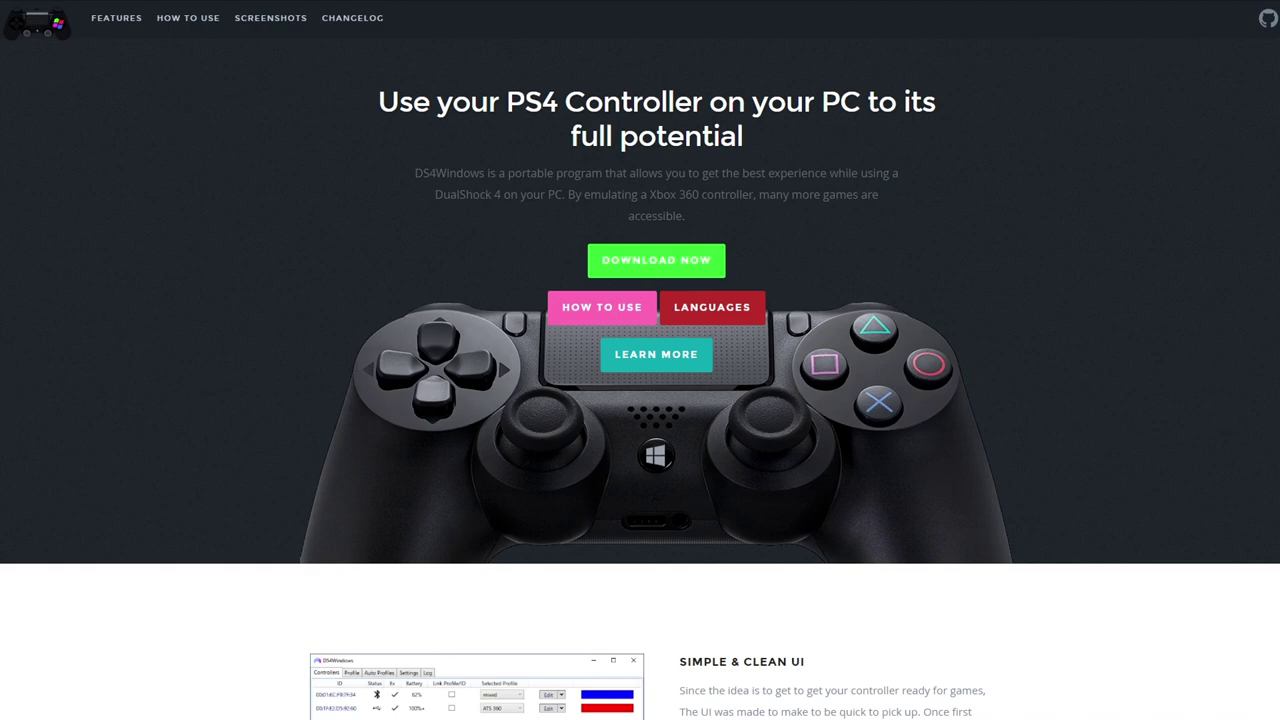
- In the web browser, look over the DS4Windows site and download DS4Windows_2.0.16_x64.zip from the Version 2.0.16 release
scroll(640, 396, down, 1)
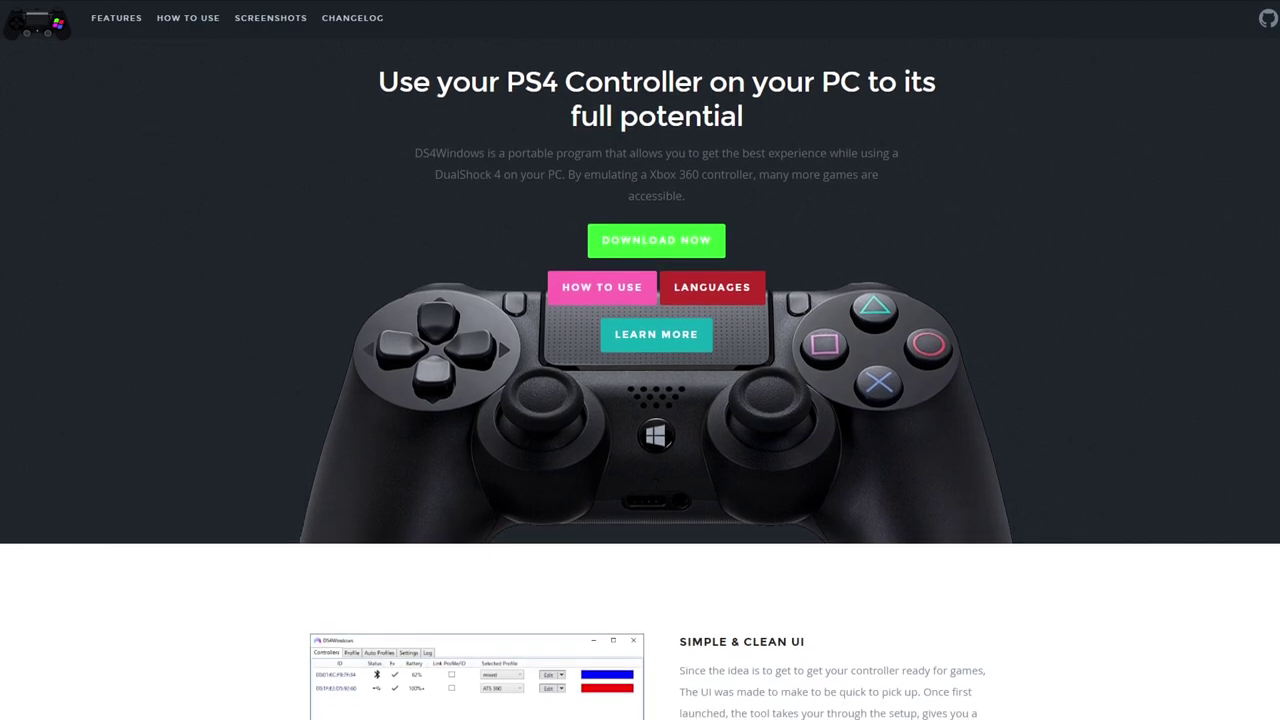
scroll(640, 396, down, 1)
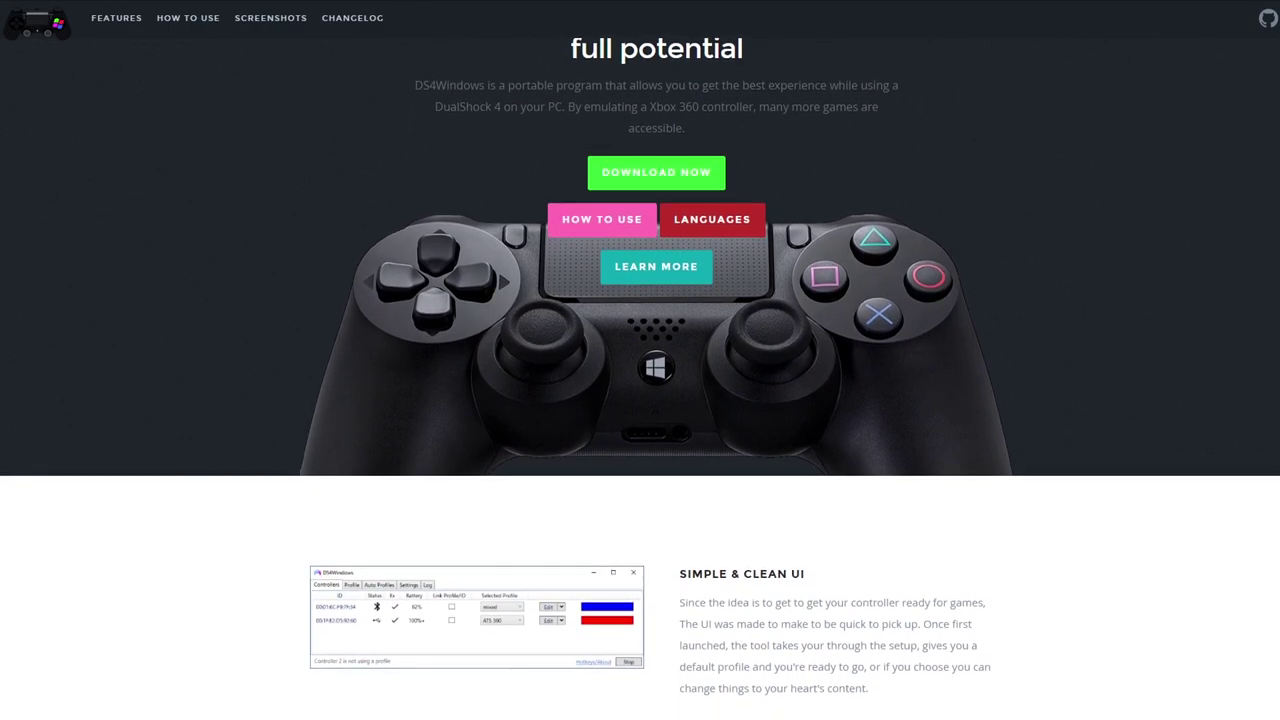
scroll(640, 396, down, 1)
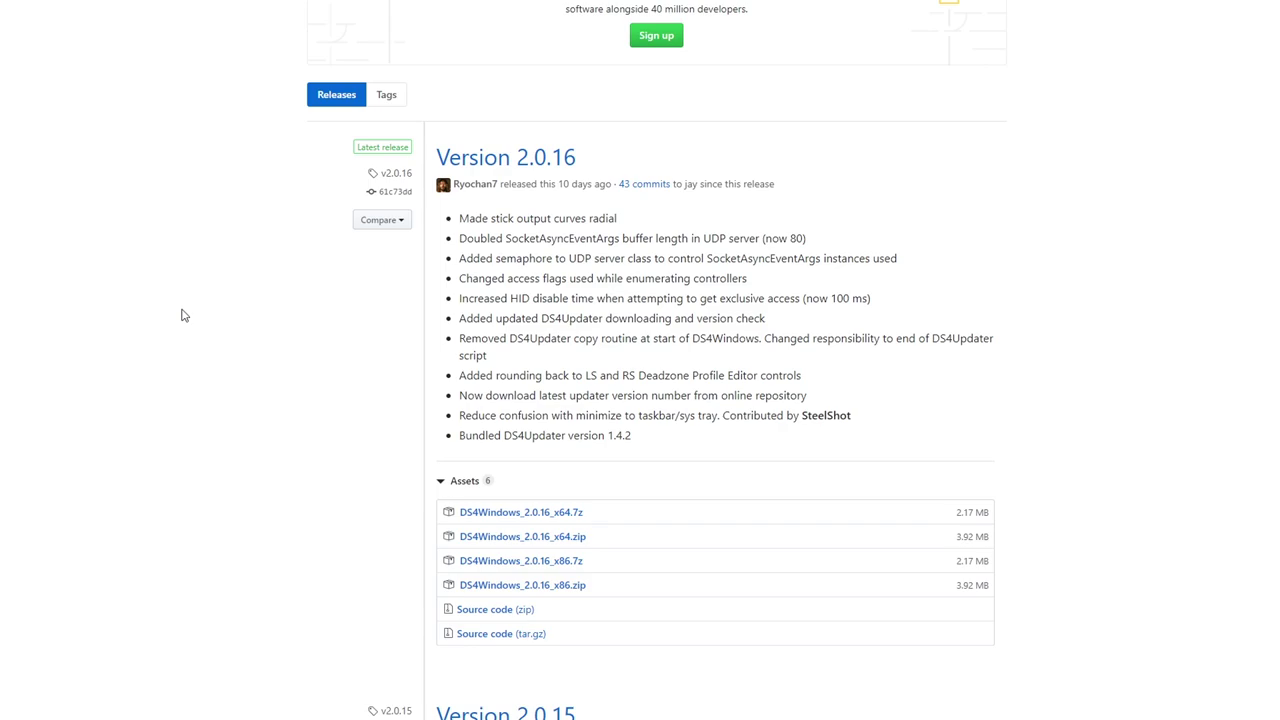
click(523, 537)
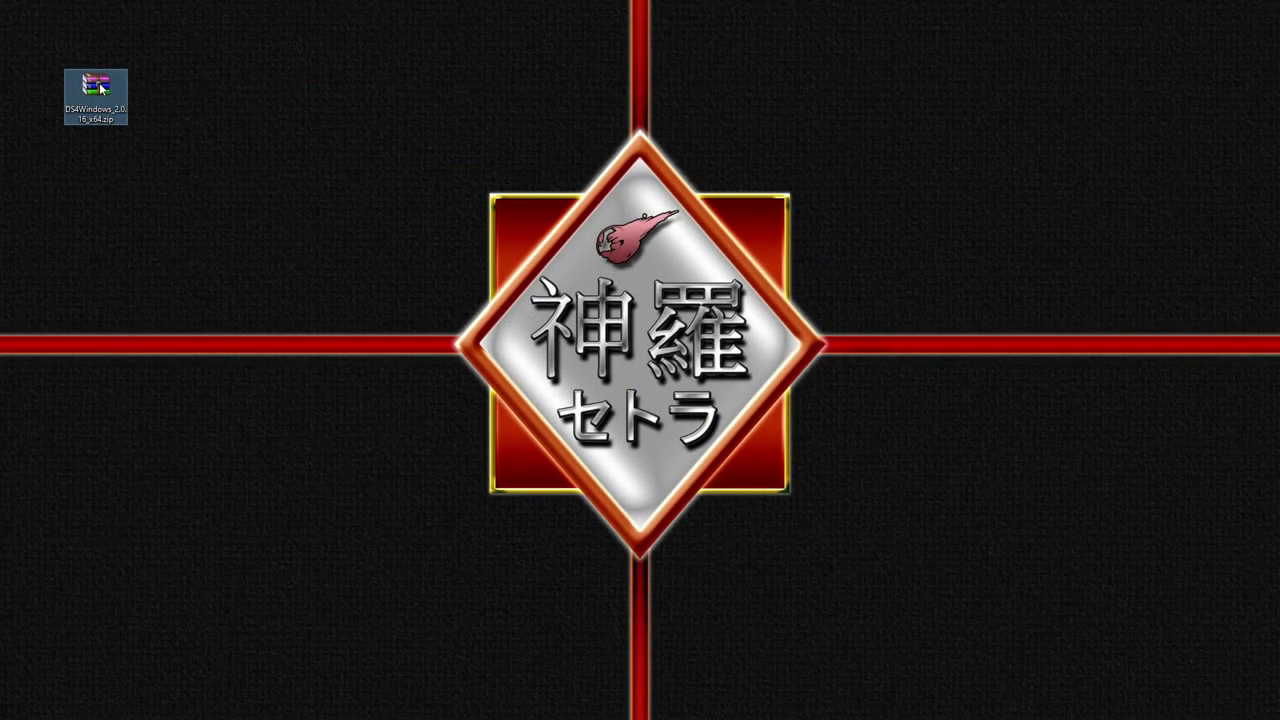
- Extract DS4Windows_2.0.16_x64.zip on the desktop and open the DS4Windows folder inside the extracted folder
right_click(99, 86)
click(96, 123)
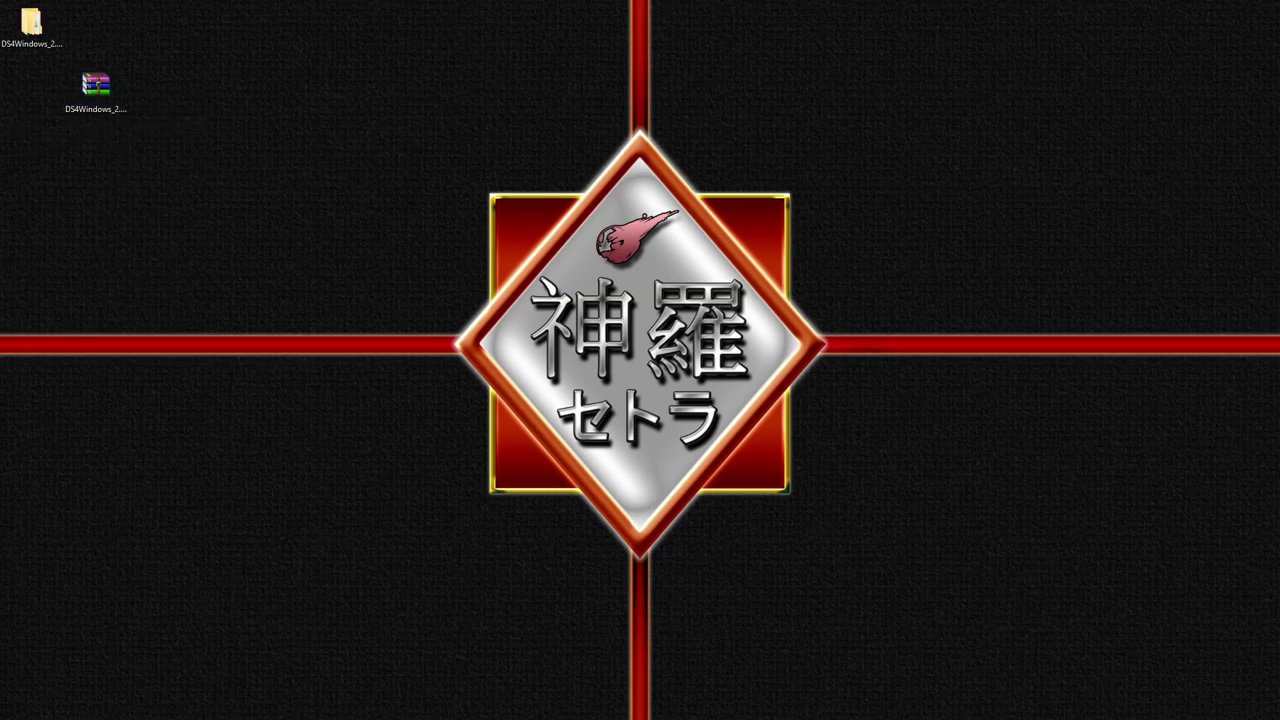
drag(31, 22, 212, 83)
double_click(216, 86)
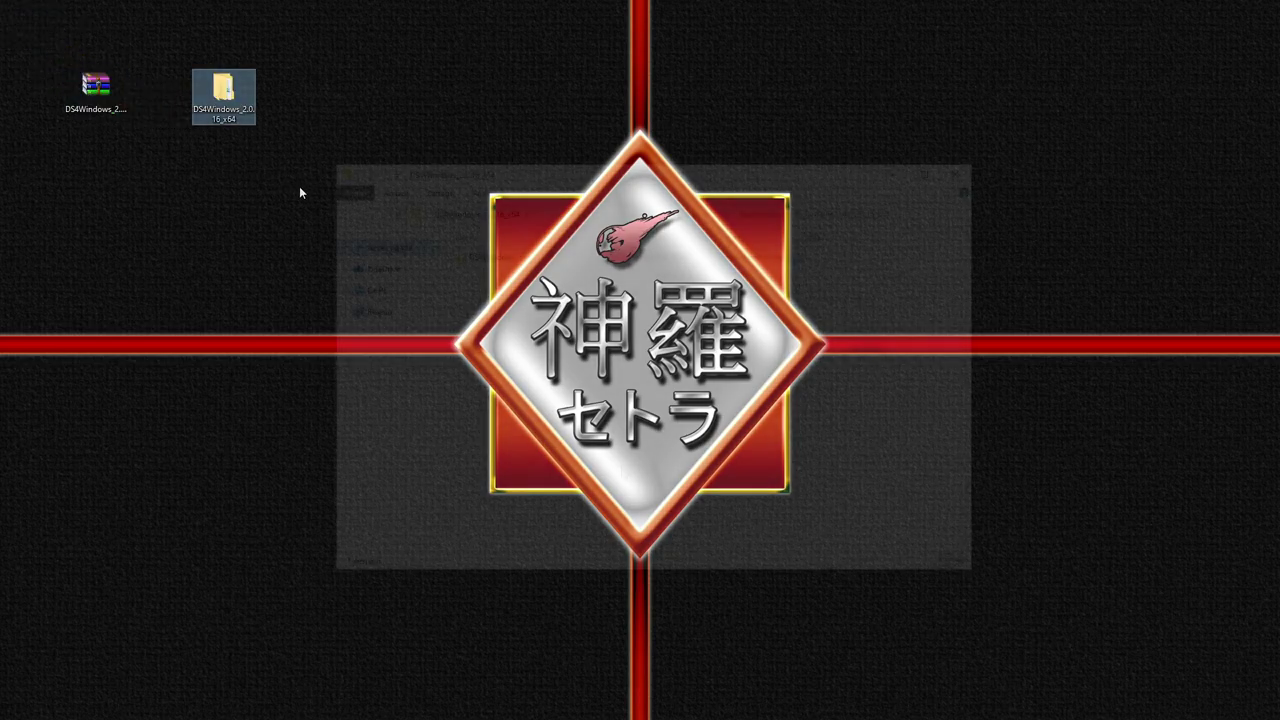
double_click(496, 259)
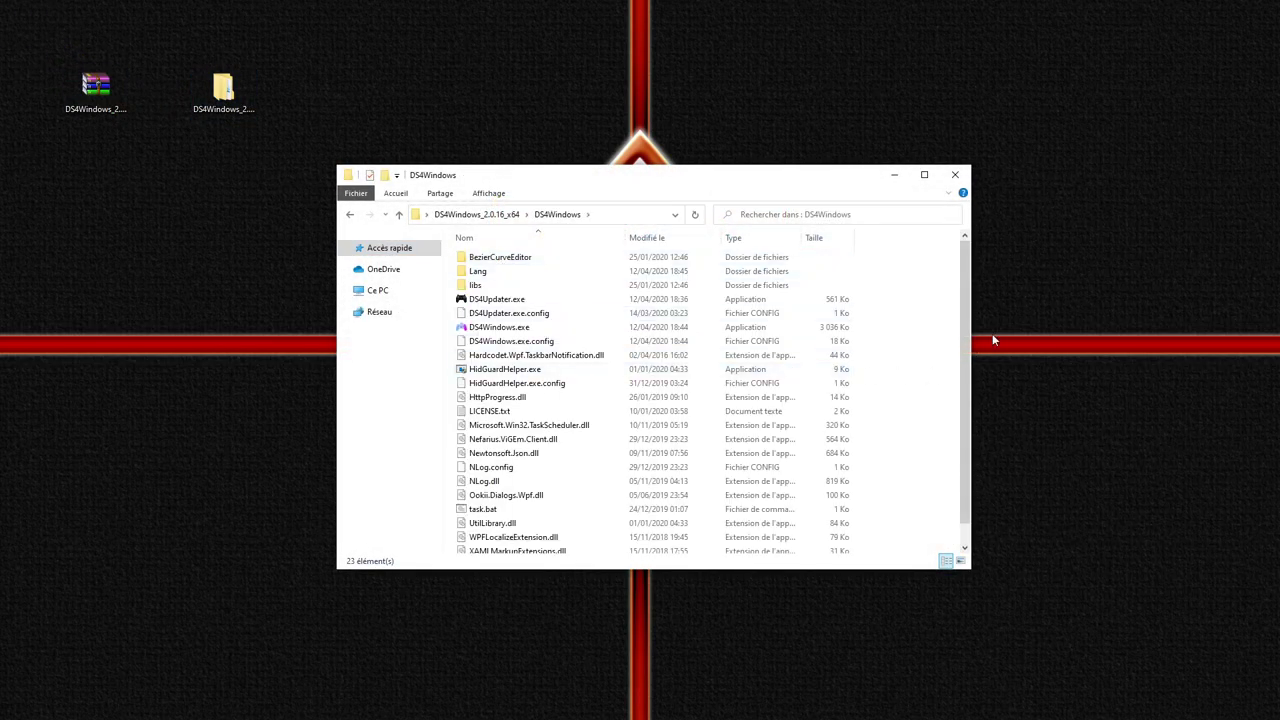
- Launch DS4Windows.exe and choose Program Folder as the location for saving its profiles and settings
drag(895, 570, 897, 674)
click(499, 329)
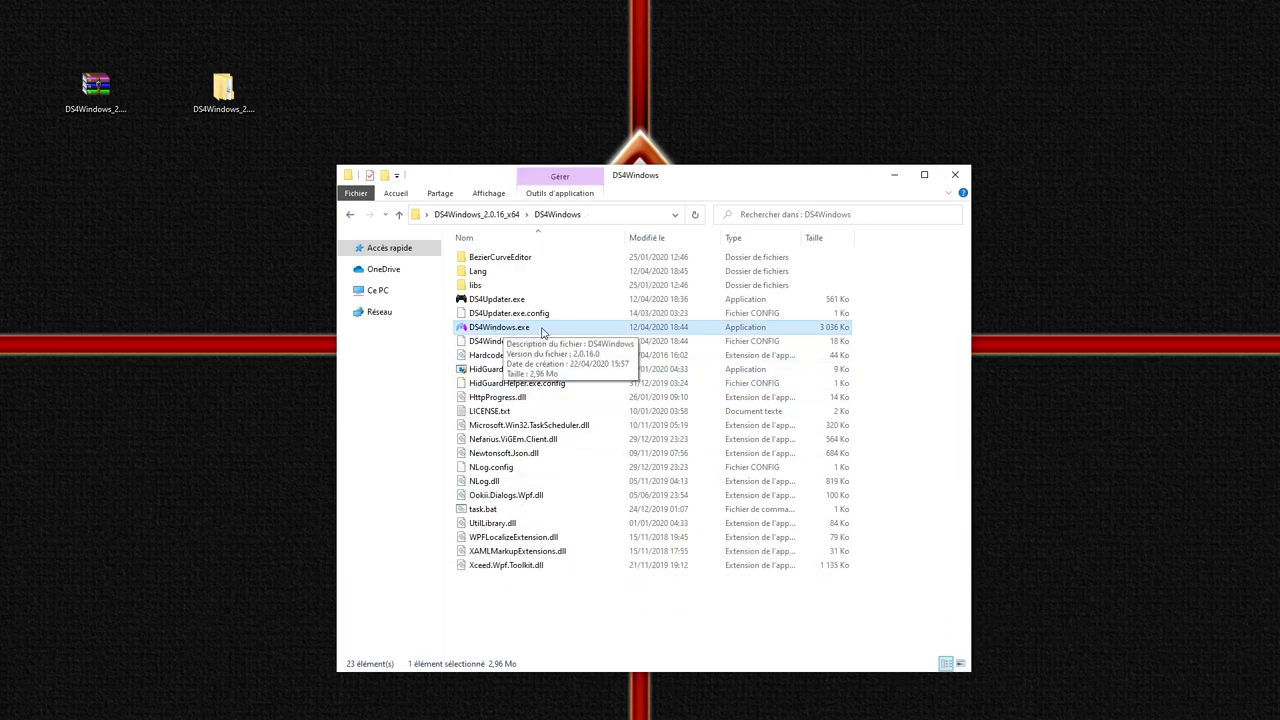
double_click(541, 331)
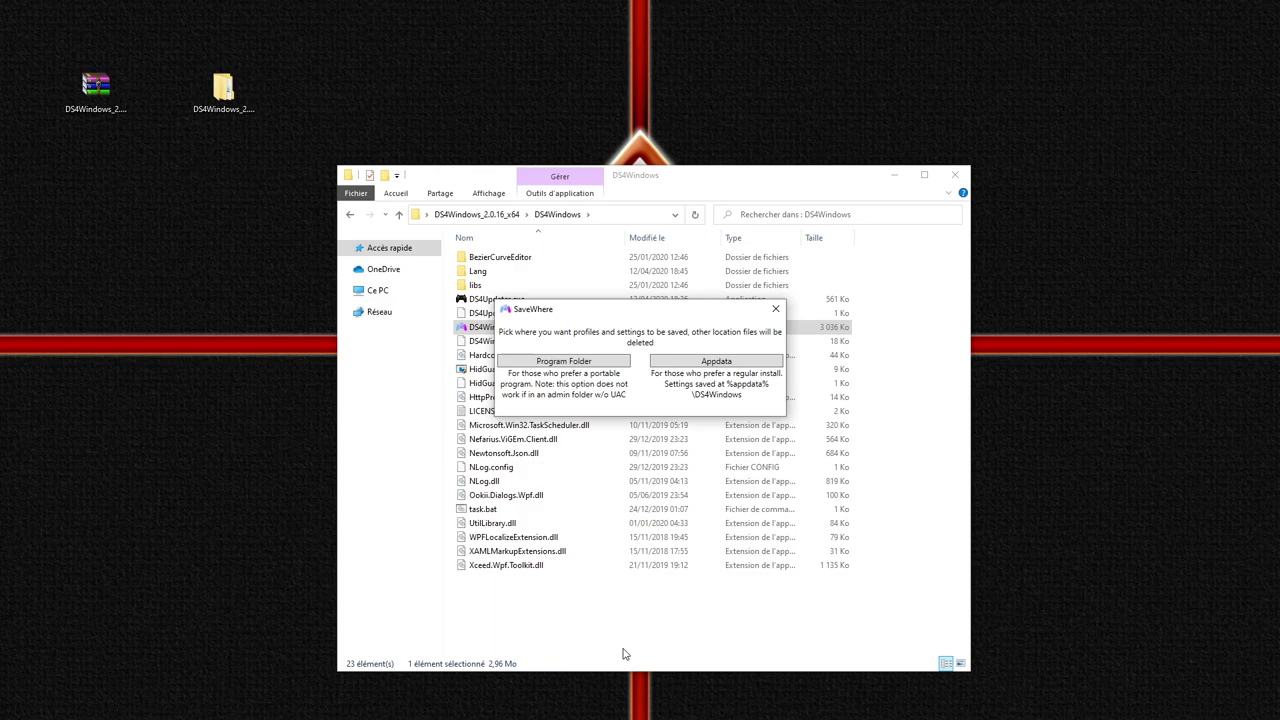
click(577, 370)
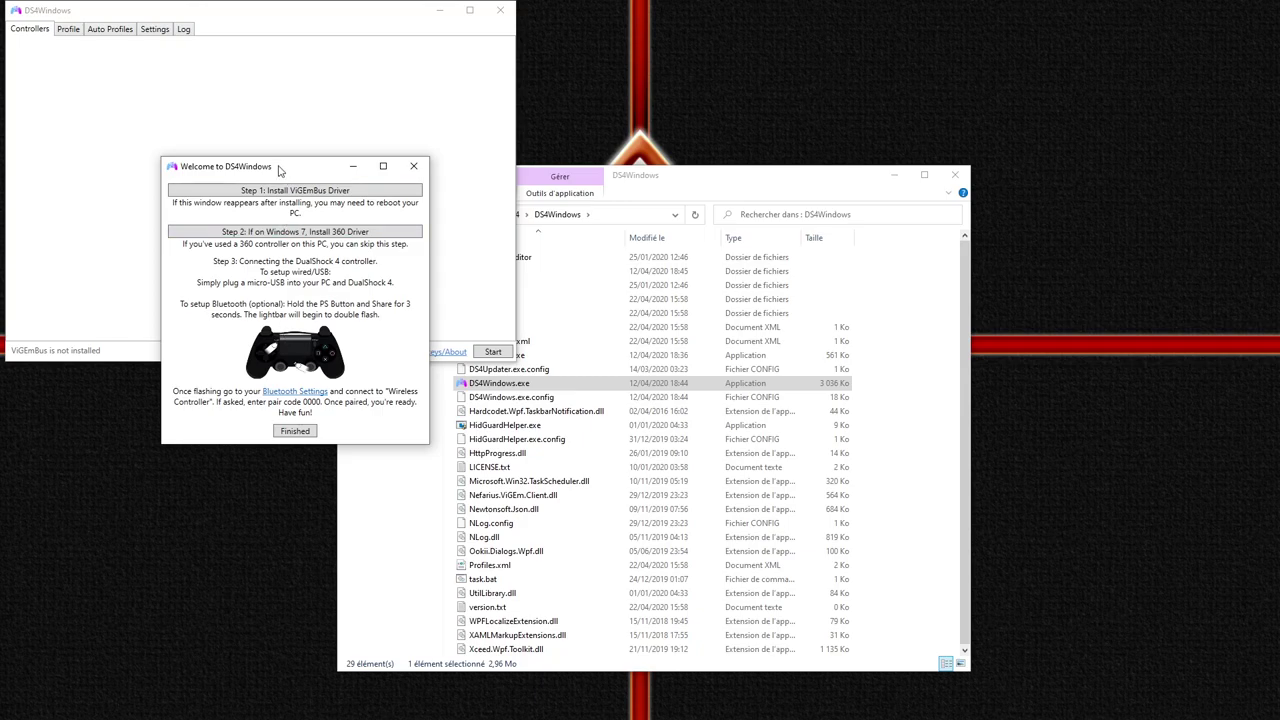
- Install the ViGEmBus driver from the DS4Windows welcome window and complete its setup wizard
drag(283, 168, 169, 398)
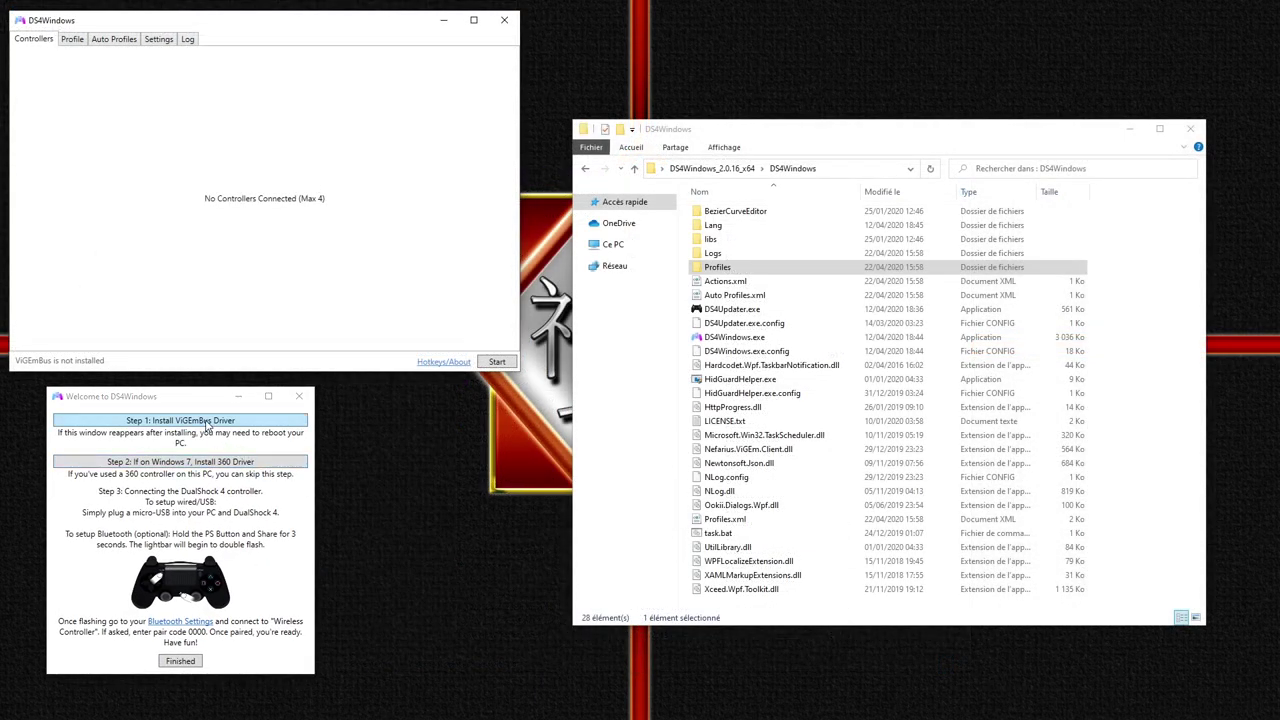
click(280, 425)
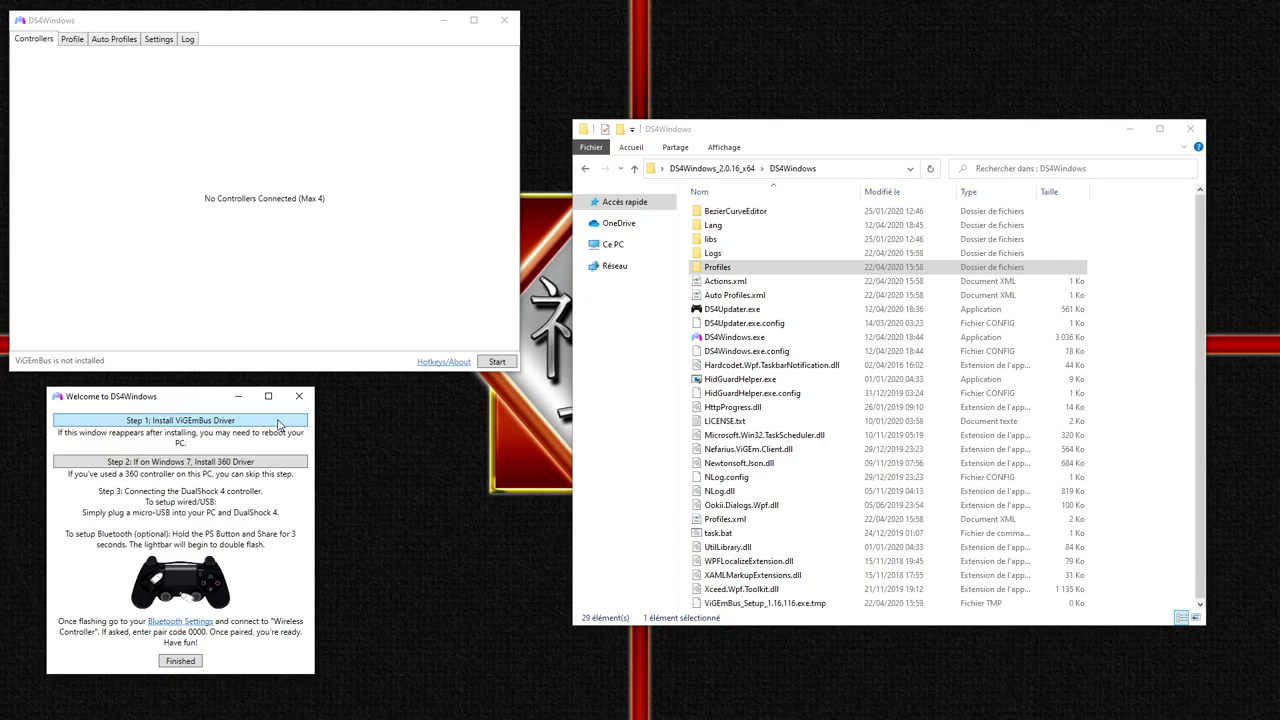
drag(1030, 627, 1009, 686)
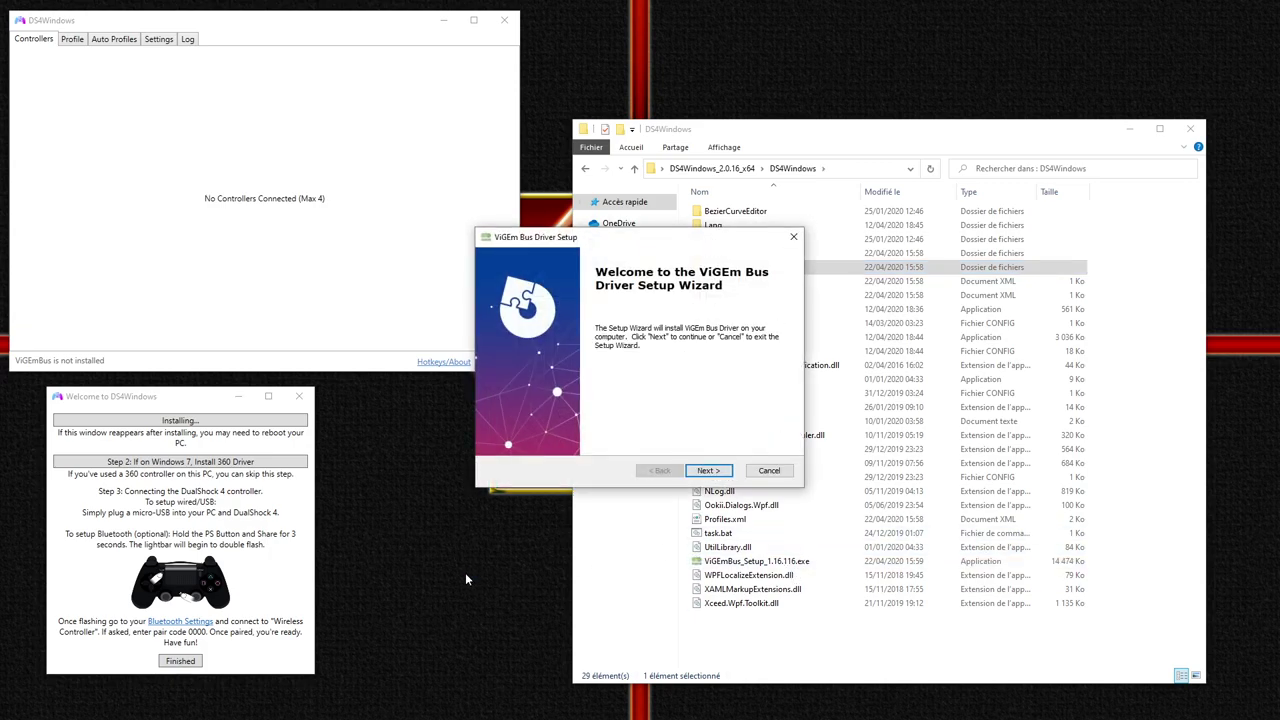
drag(661, 236, 517, 403)
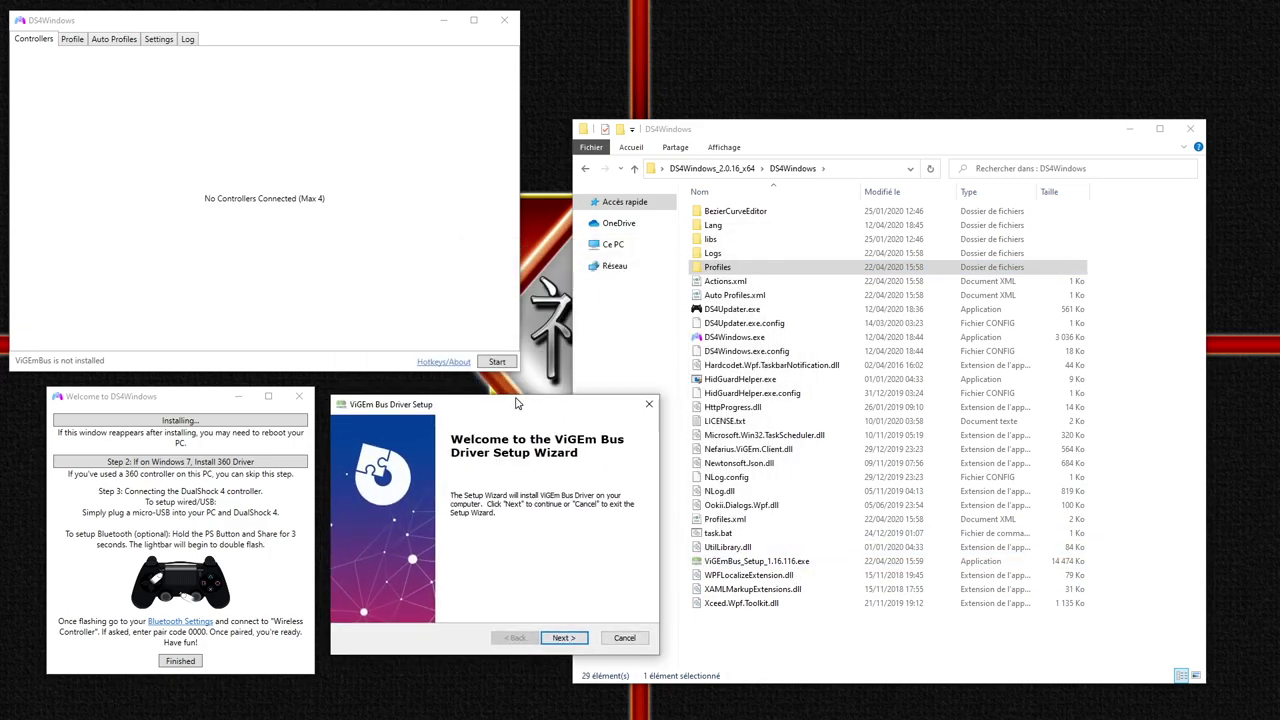
click(563, 638)
click(575, 642)
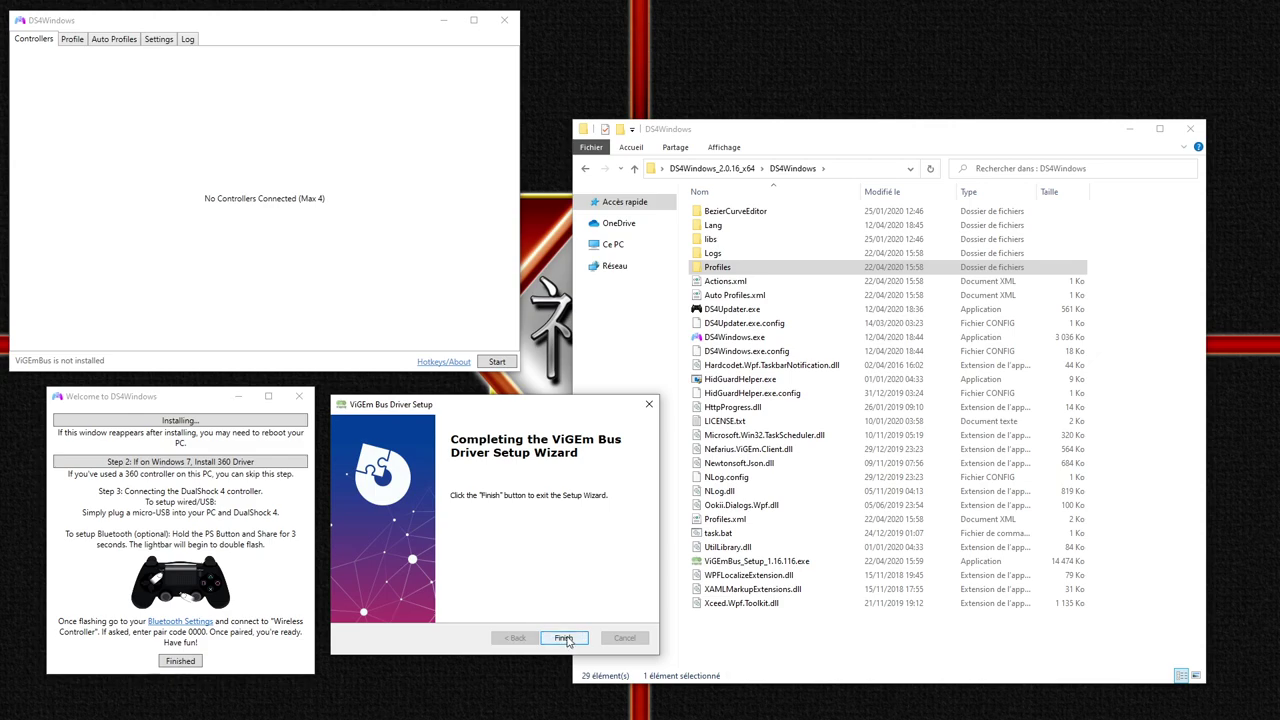
click(563, 638)
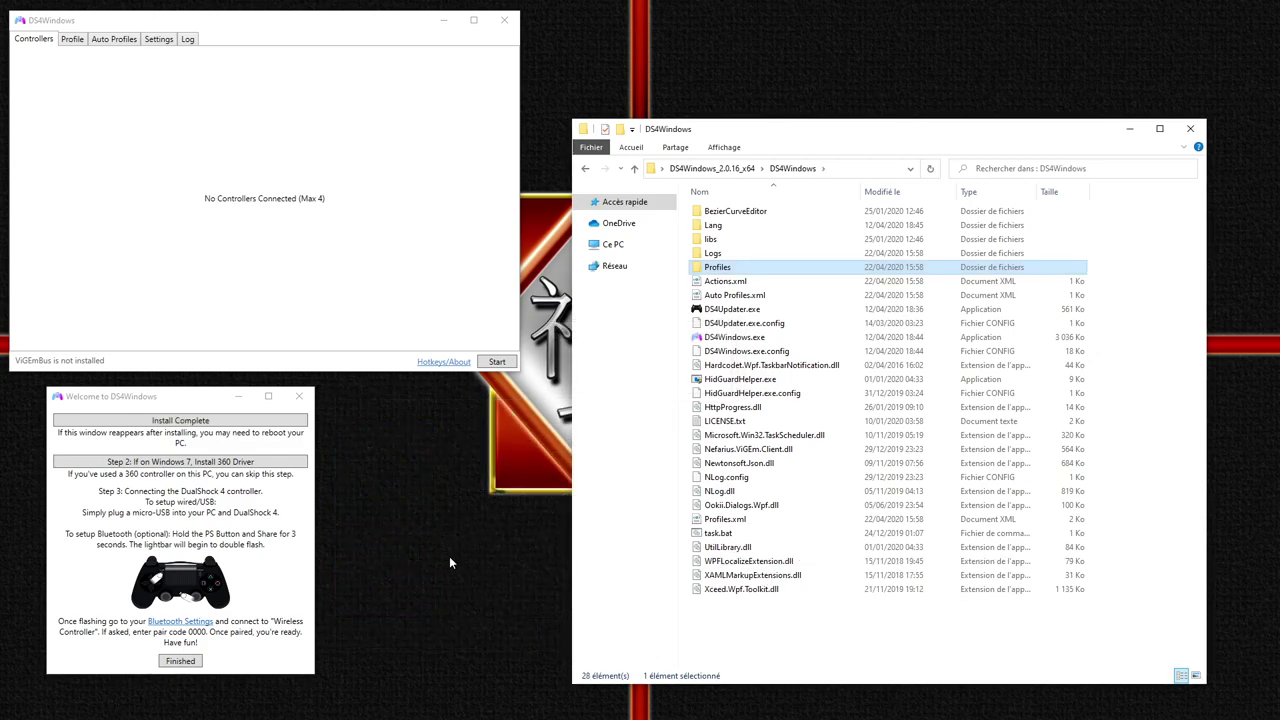
- Close DS4Windows and relaunch DS4Windows.exe from its folder
click(509, 20)
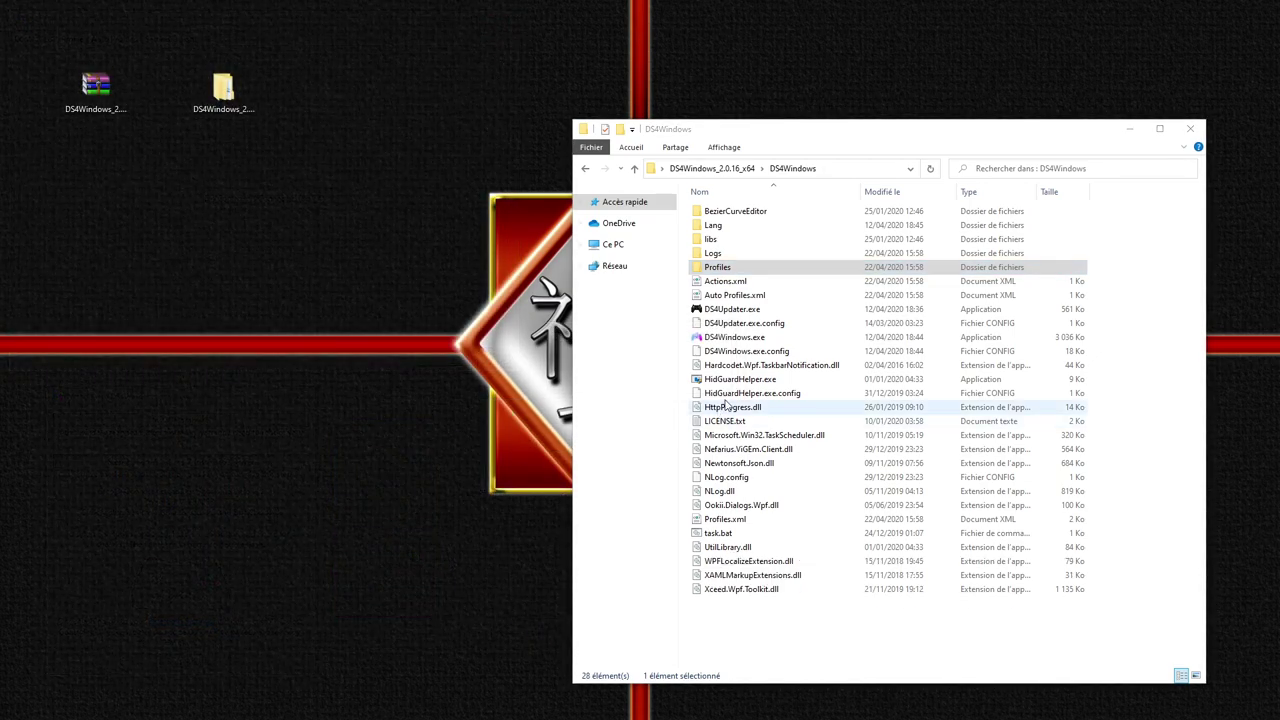
click(742, 340)
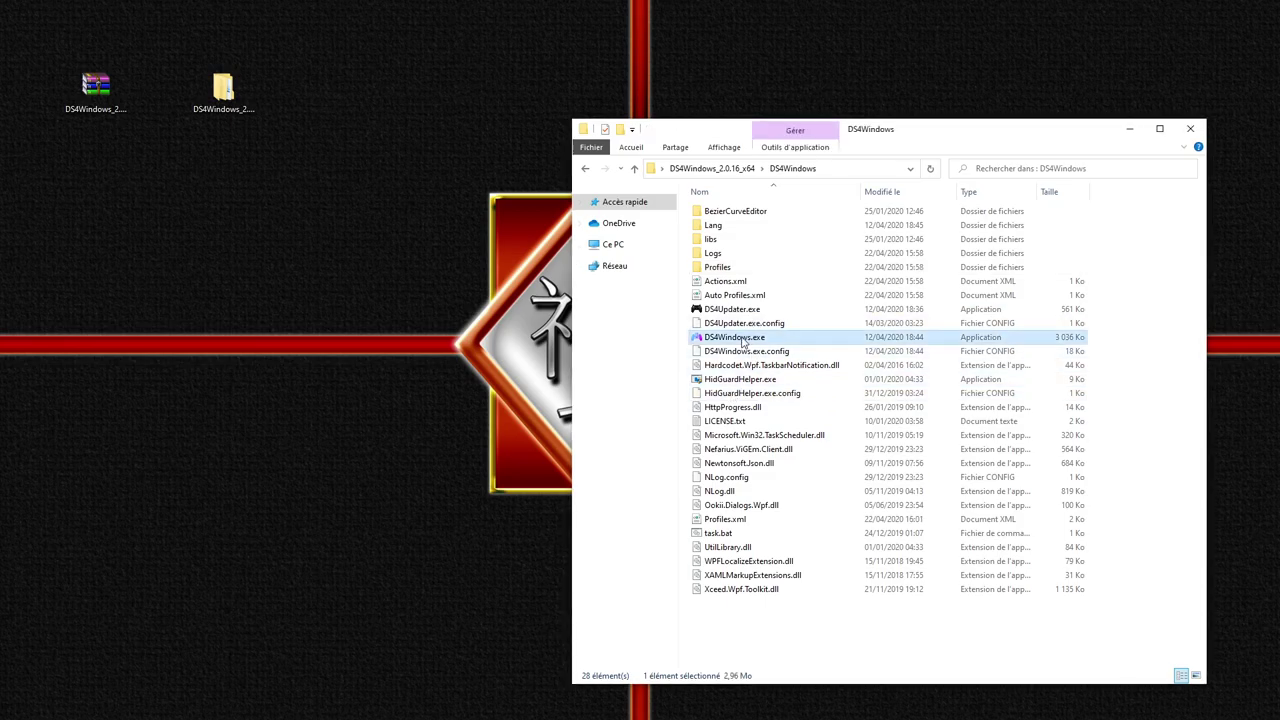
double_click(742, 340)
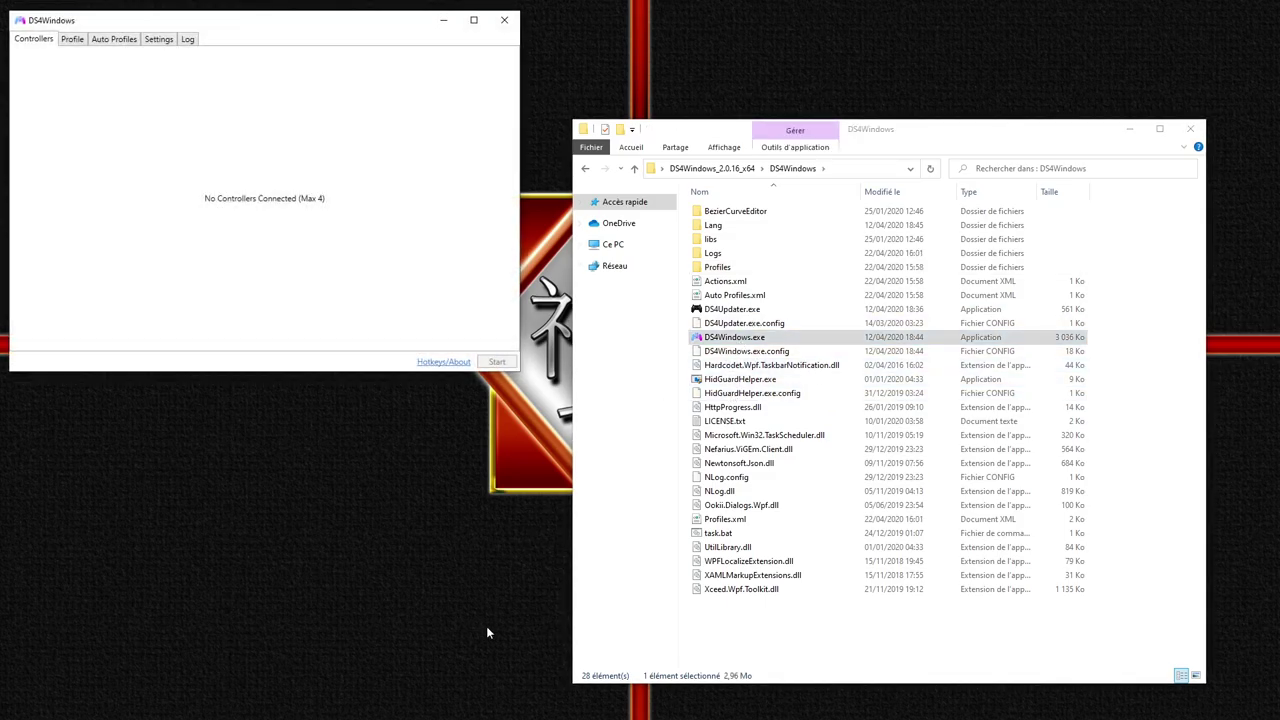
- Switch the connected DS4 controller's light bar to a custom colour and try several hues, including green and cyan
drag(298, 24, 311, 197)
click(406, 245)
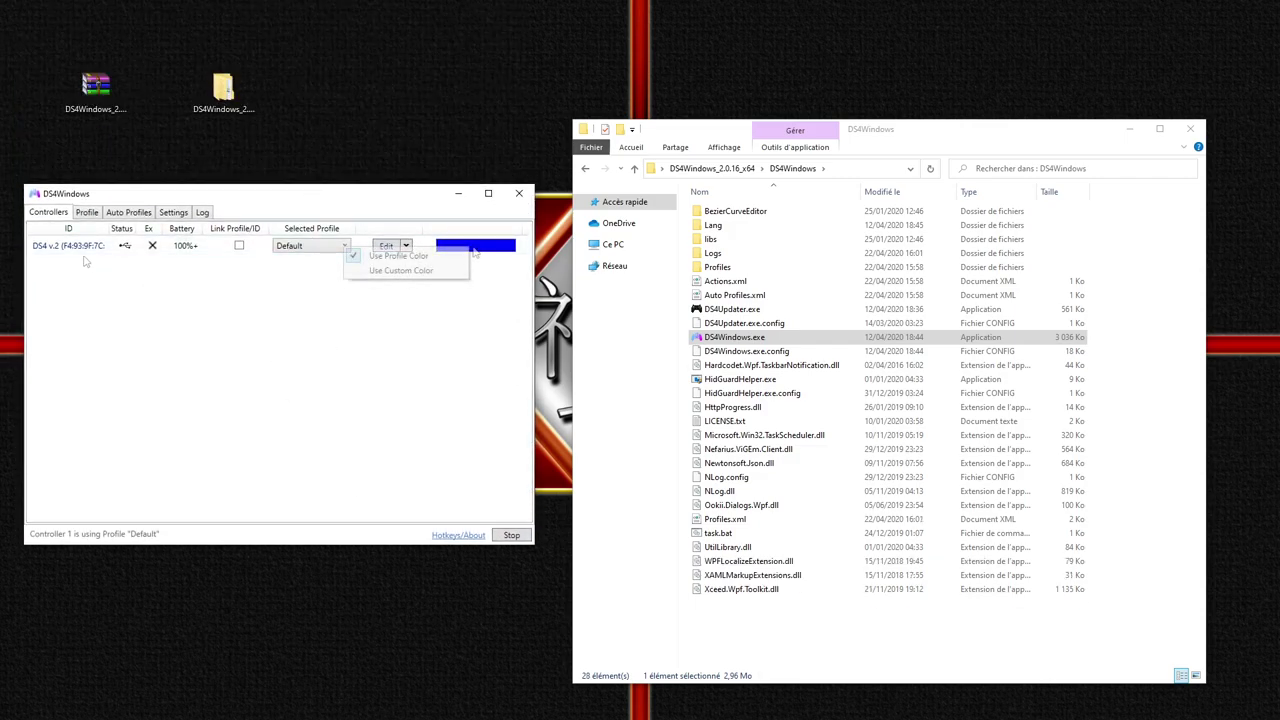
click(412, 270)
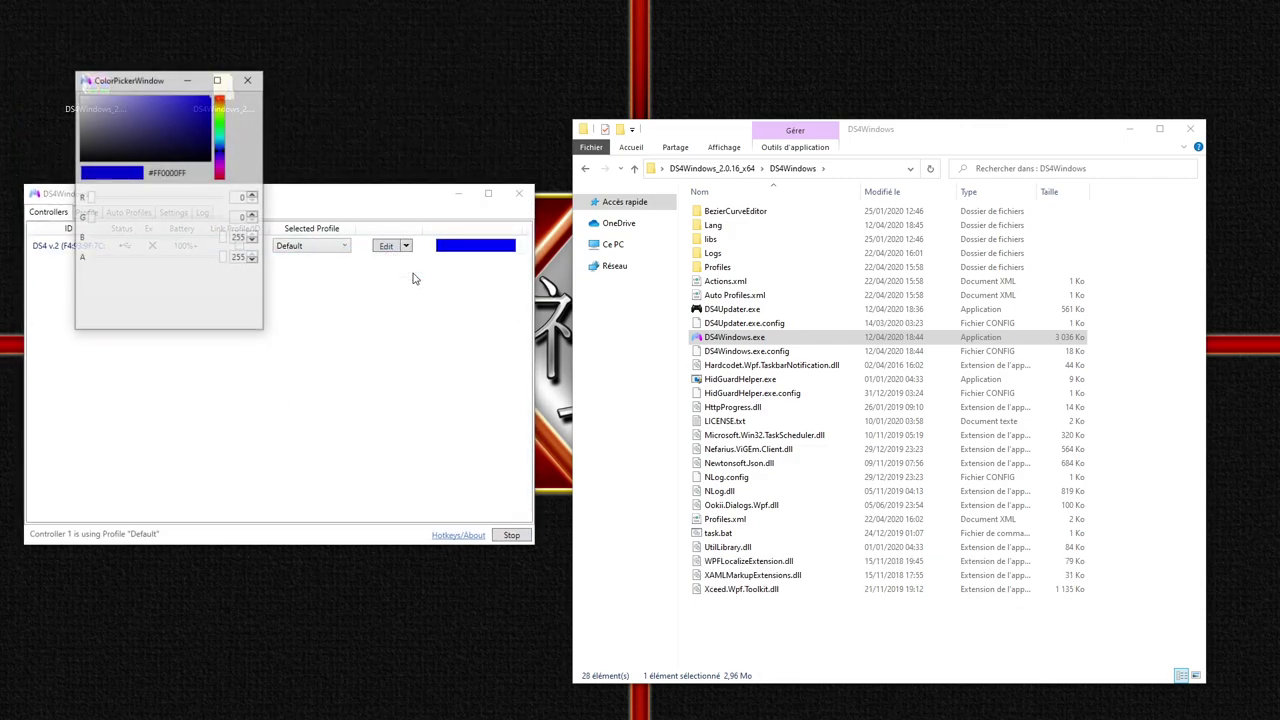
drag(152, 72, 306, 272)
click(375, 314)
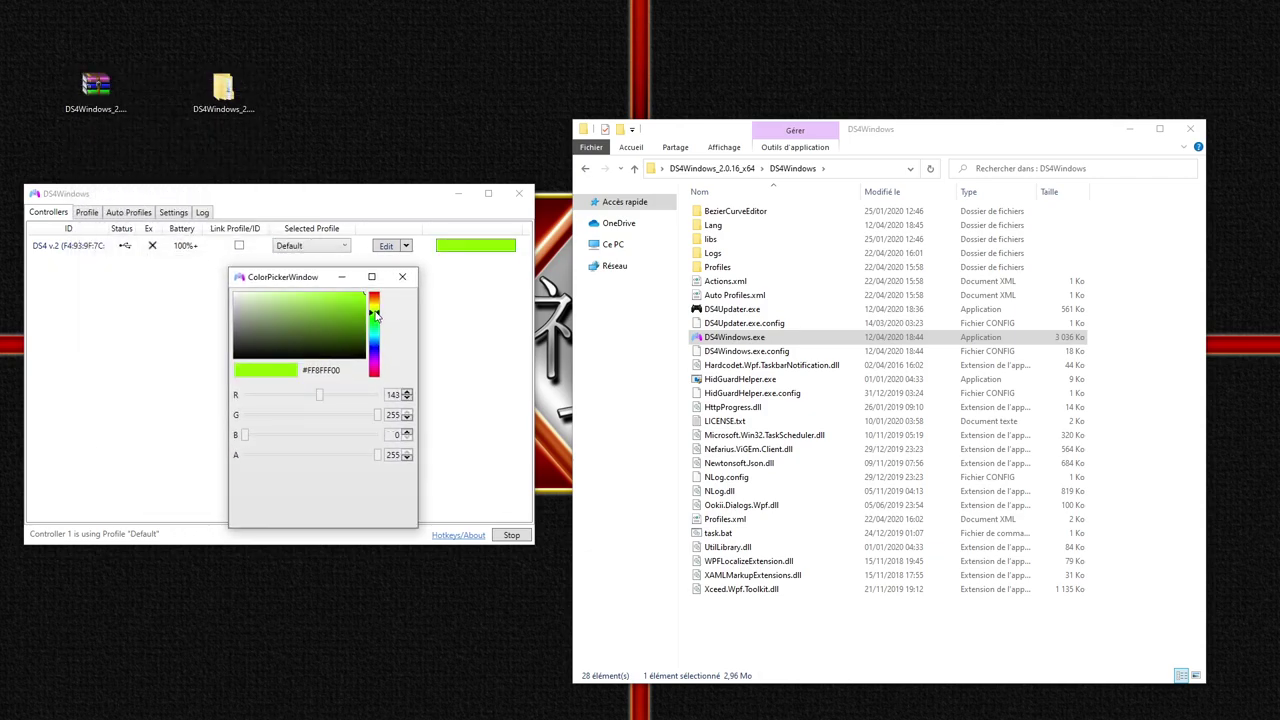
click(375, 337)
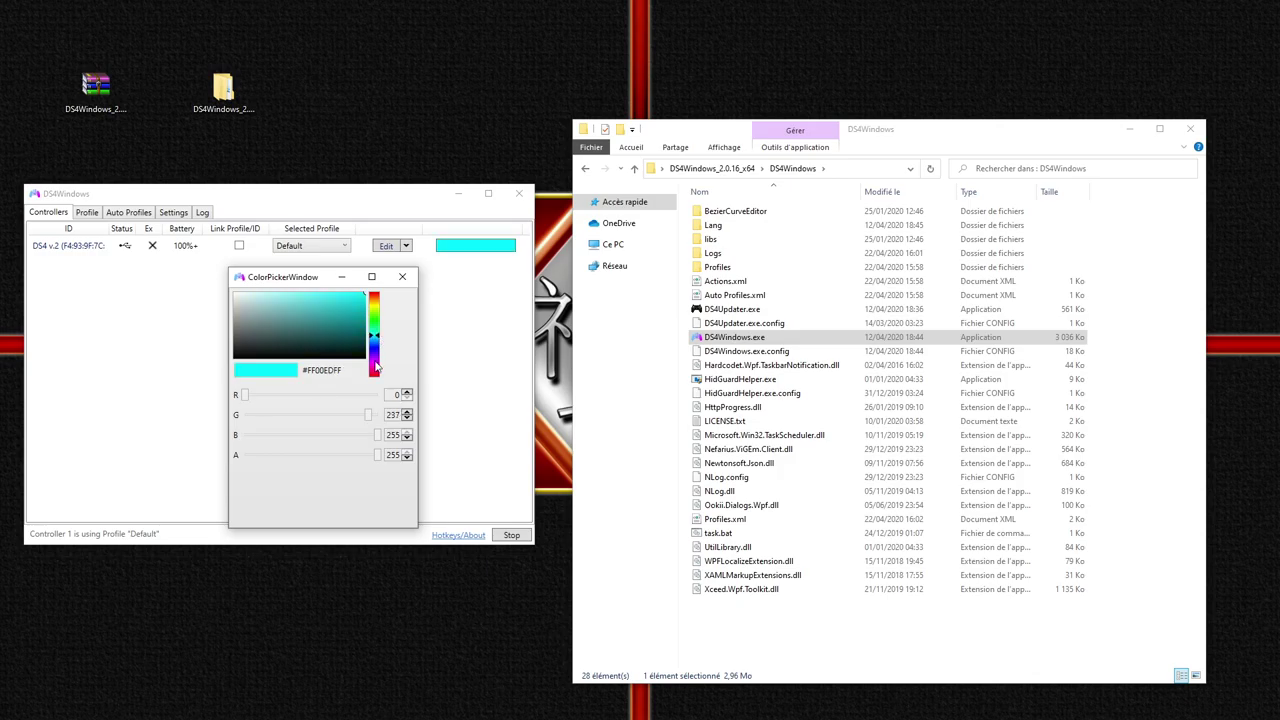
click(376, 366)
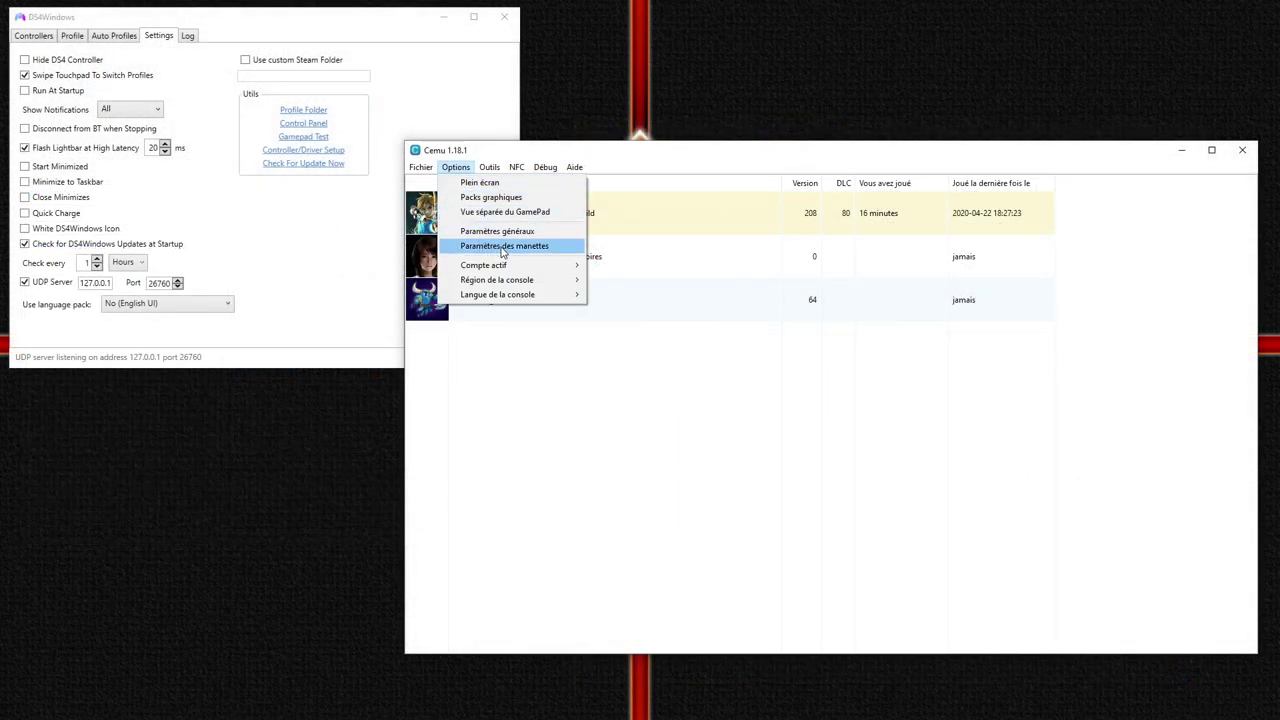
- In Cemu's controller settings, load the WiiUGamepadXboxONE profile for Manette 1
click(503, 247)
drag(757, 212, 563, 280)
click(553, 317)
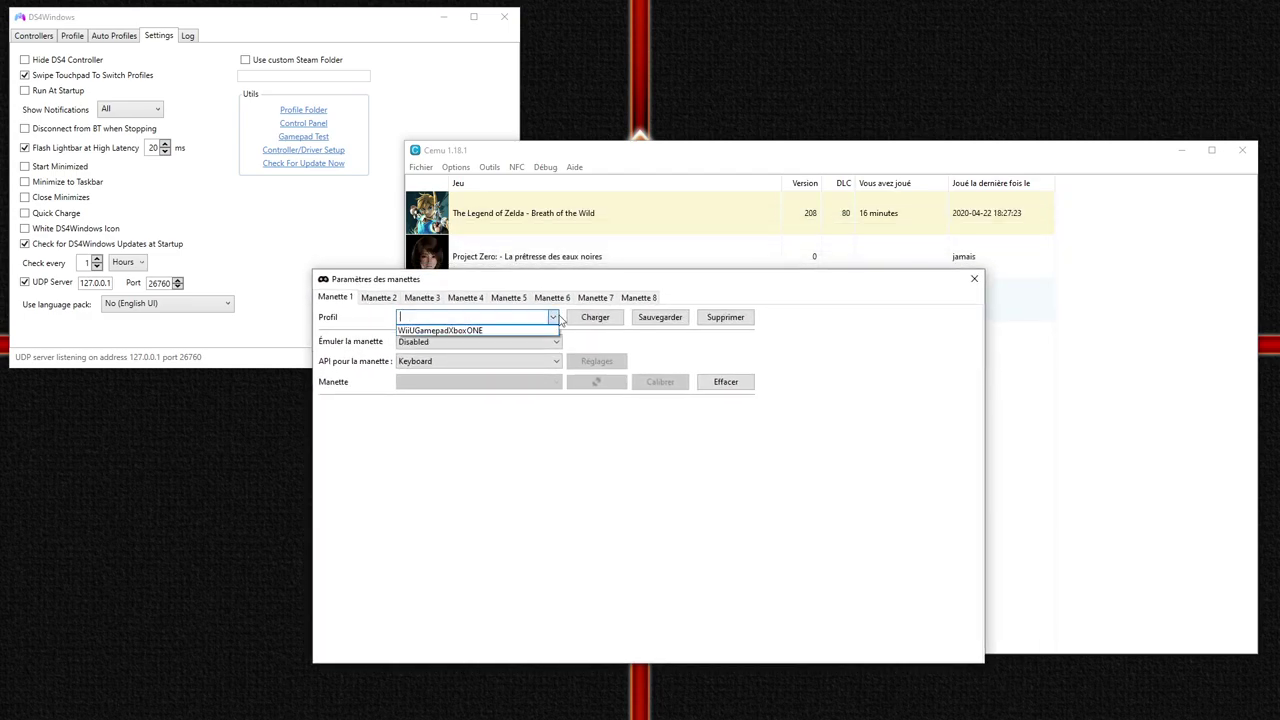
click(498, 331)
click(595, 317)
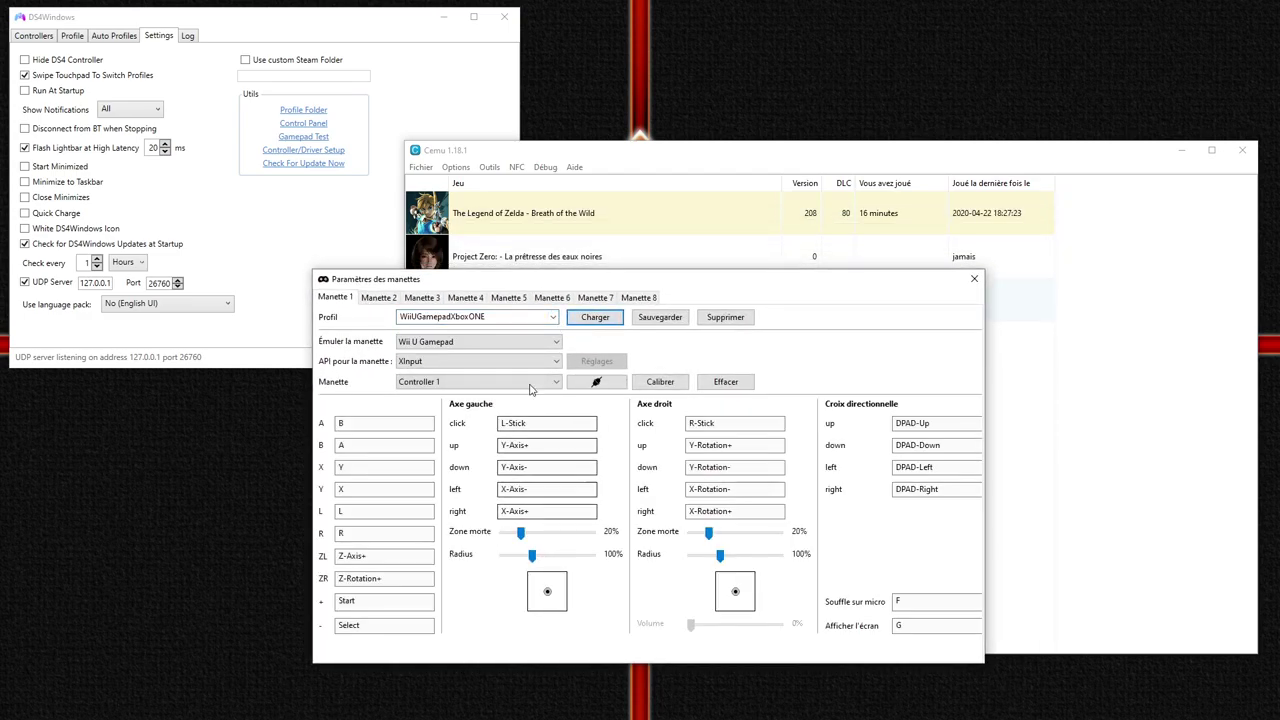
click(549, 320)
click(553, 320)
click(498, 331)
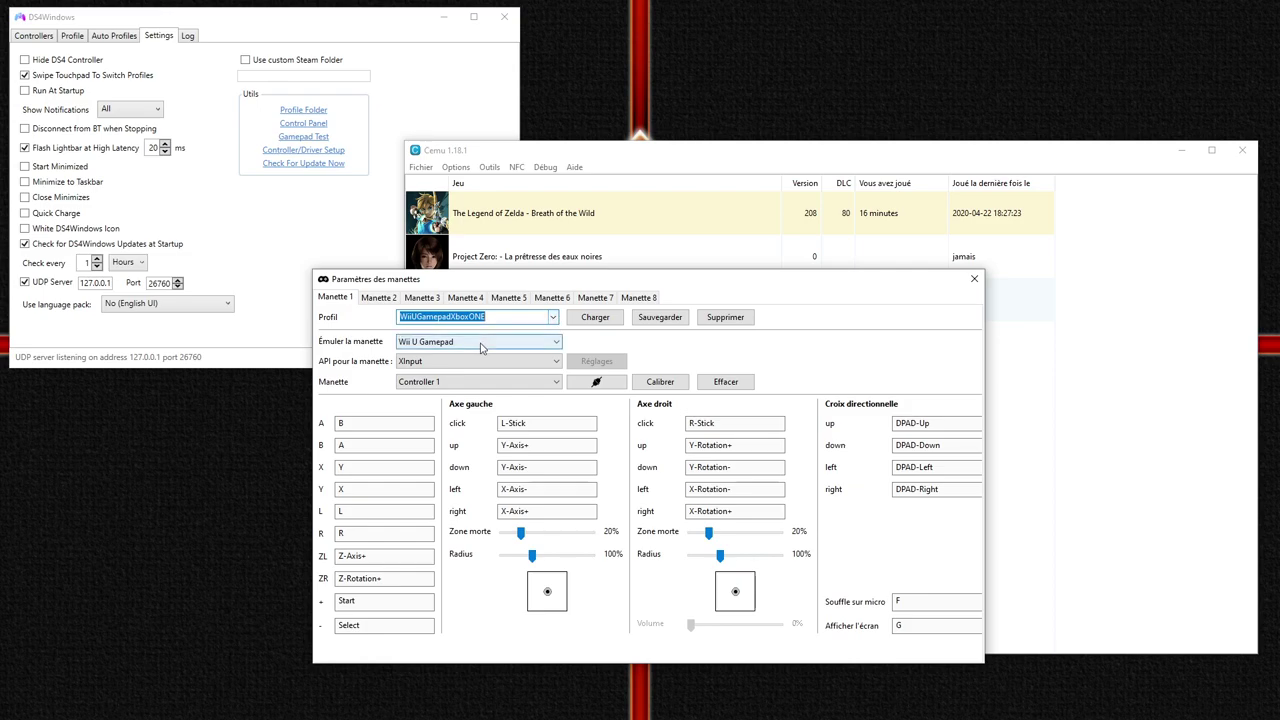
- Set Manette 1's API to DSUClient and check its client IP and port against the DS4Windows UDP server
click(470, 341)
key(Escape)
click(455, 369)
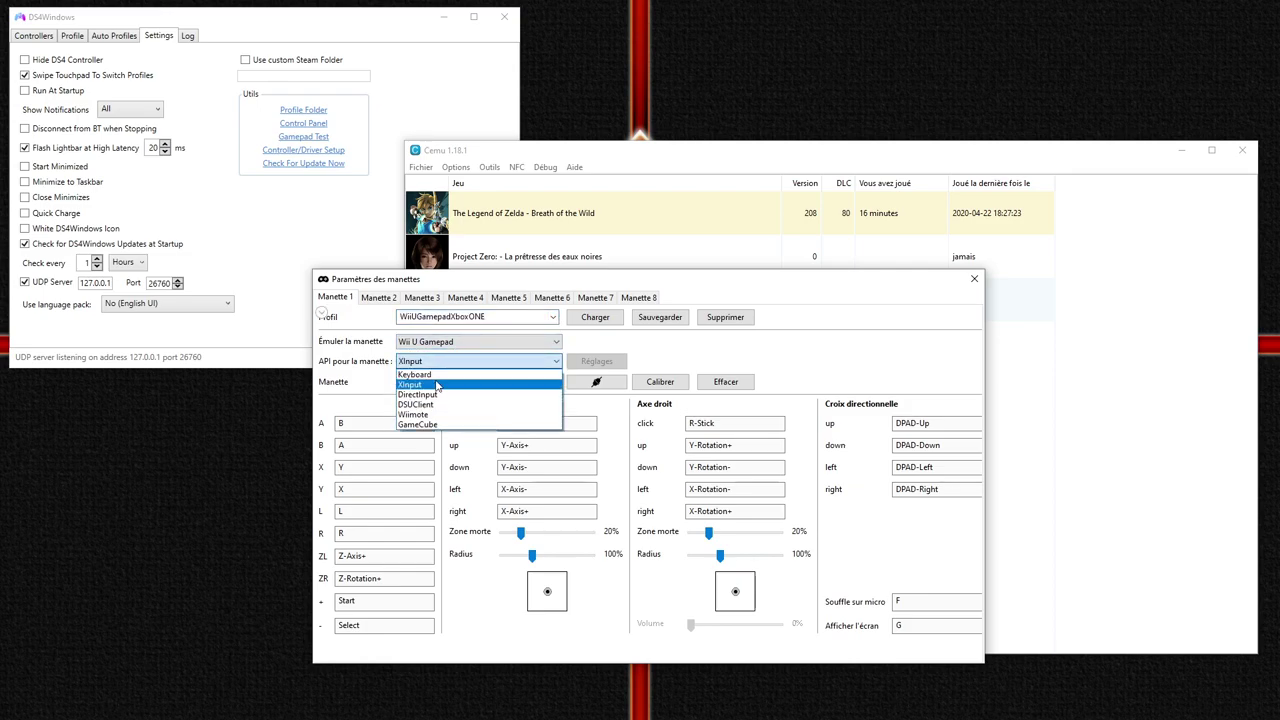
click(430, 409)
click(596, 363)
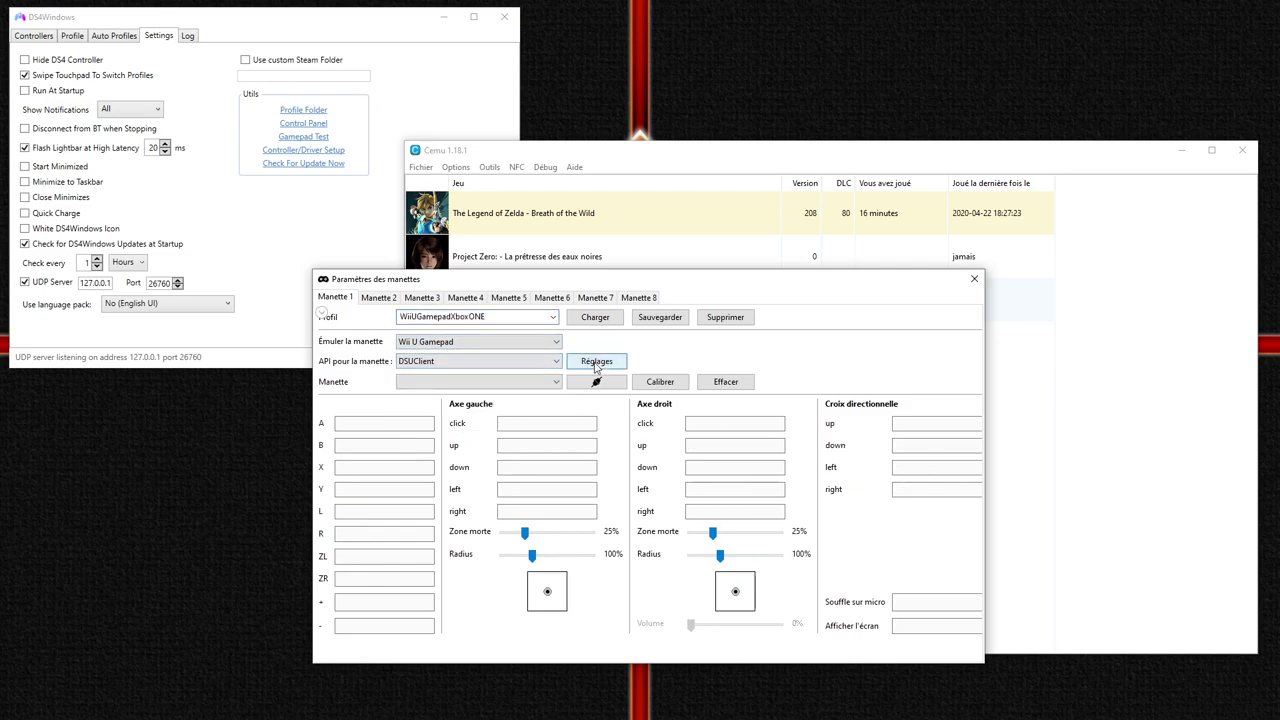
click(596, 364)
drag(636, 431, 119, 310)
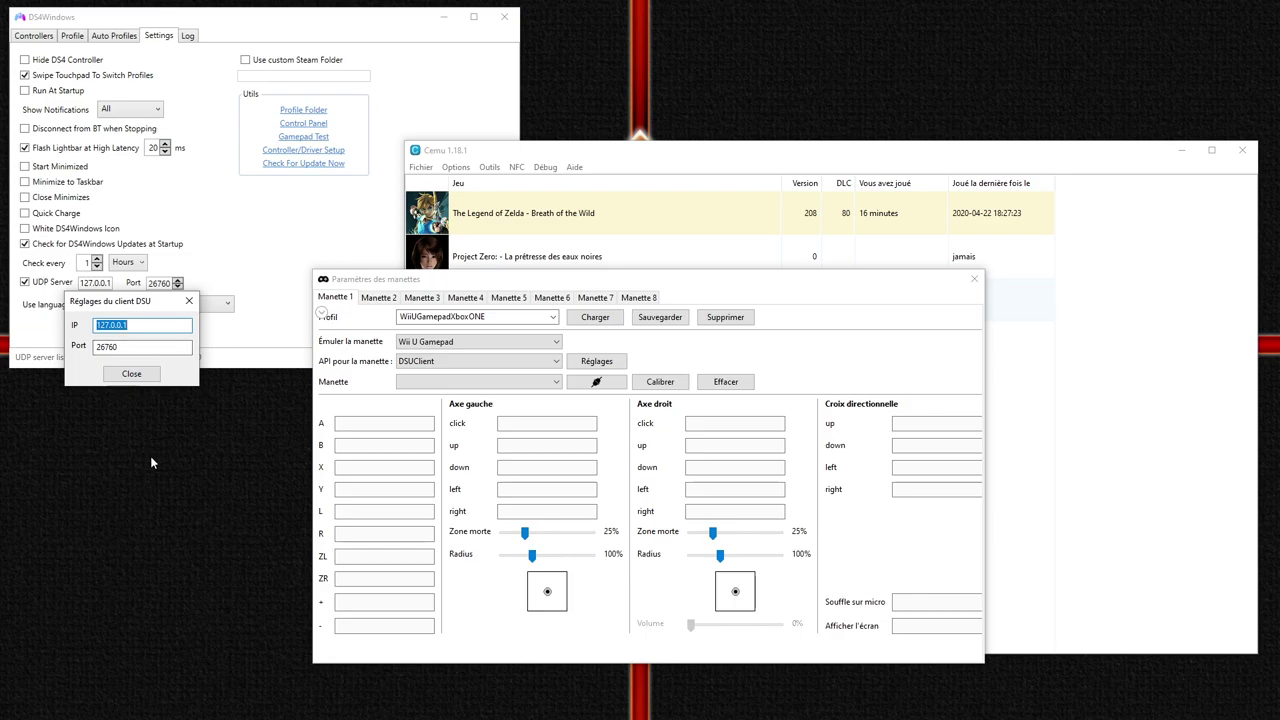
click(140, 376)
- Select Client 1 and map the Wii U Gamepad with A/B and X/Y swapped, F for Souffle sur micro and G for Afficher l'écran
click(508, 384)
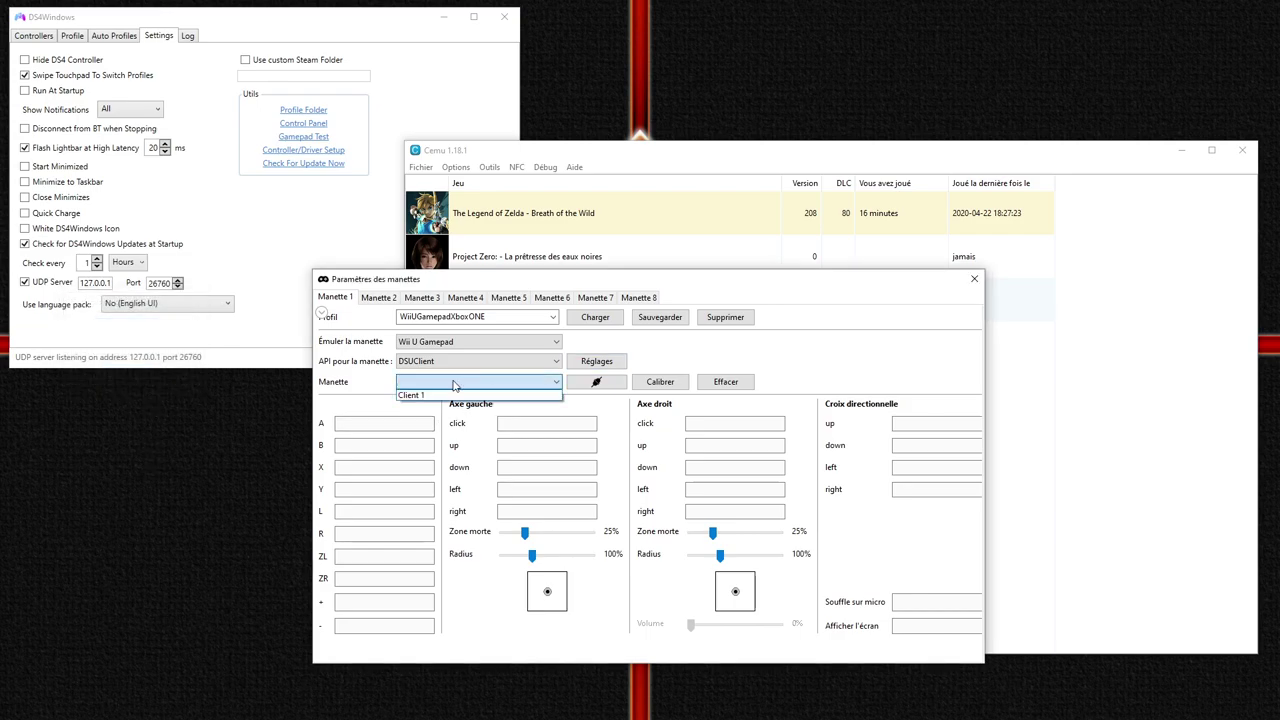
click(418, 397)
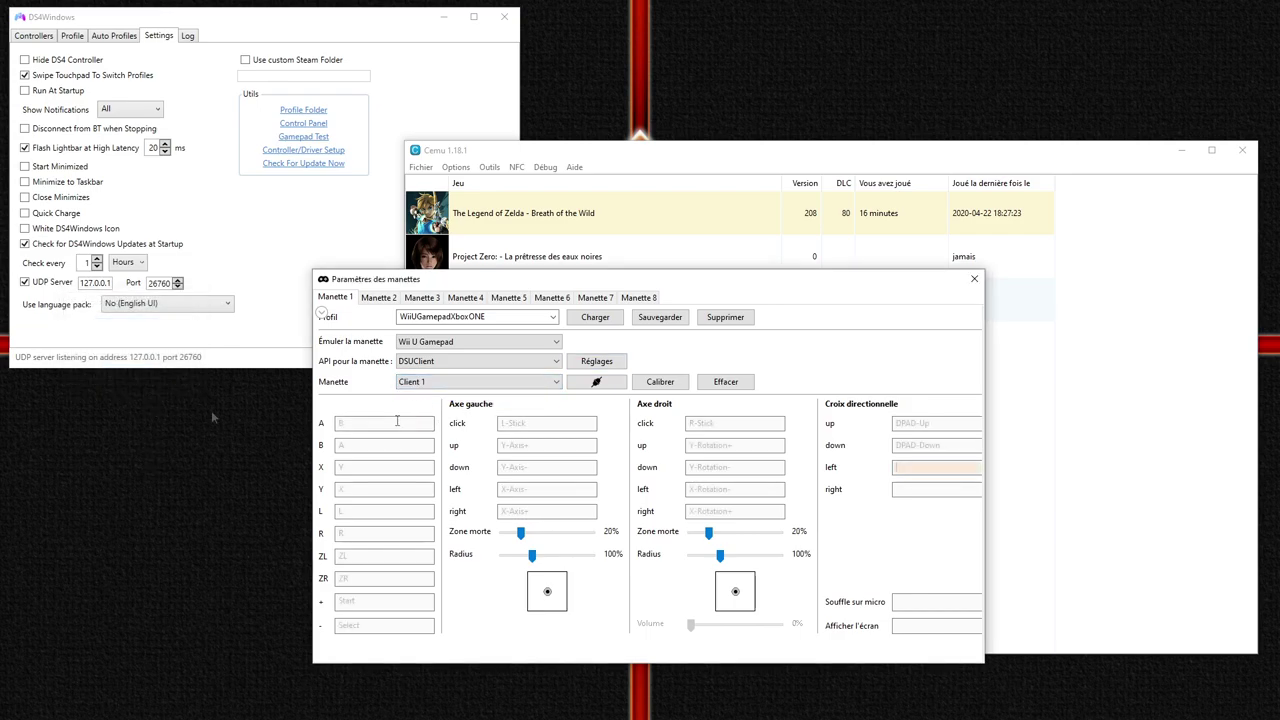
key(f)
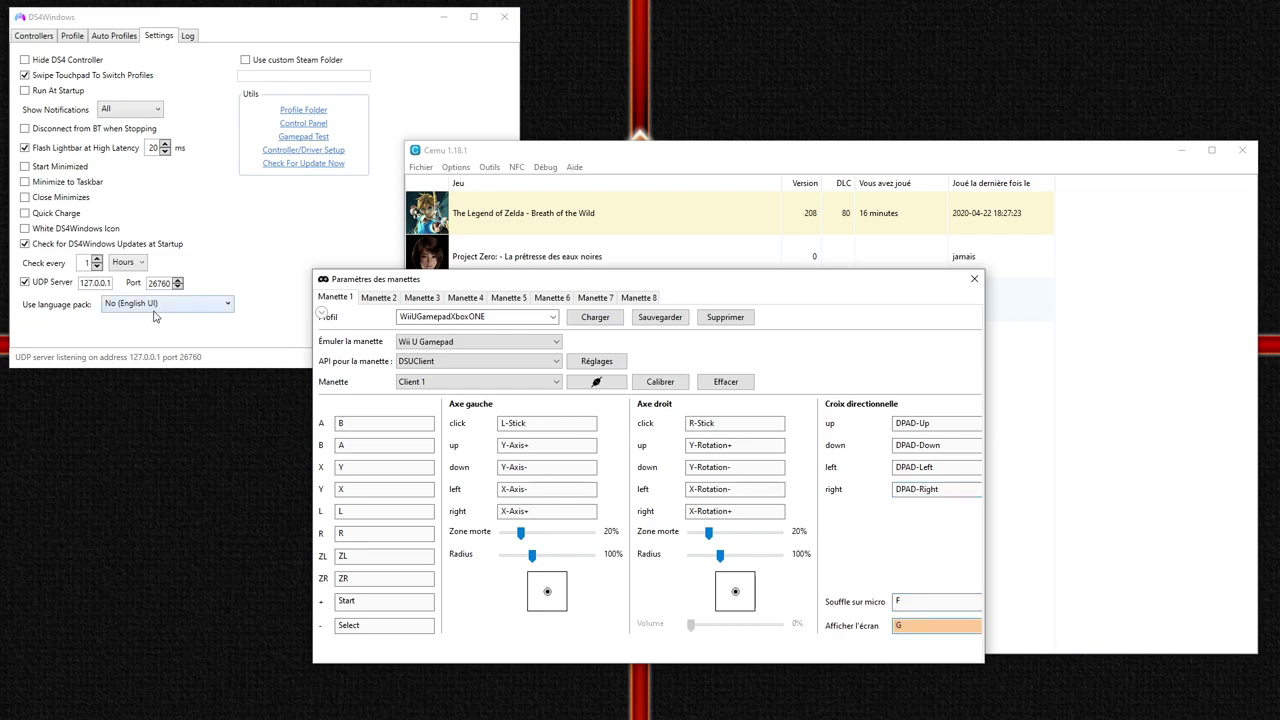
- Save the DSUClient mapping as a new controller profile named WiiUGamepadPS4
click(507, 321)
click(507, 321)
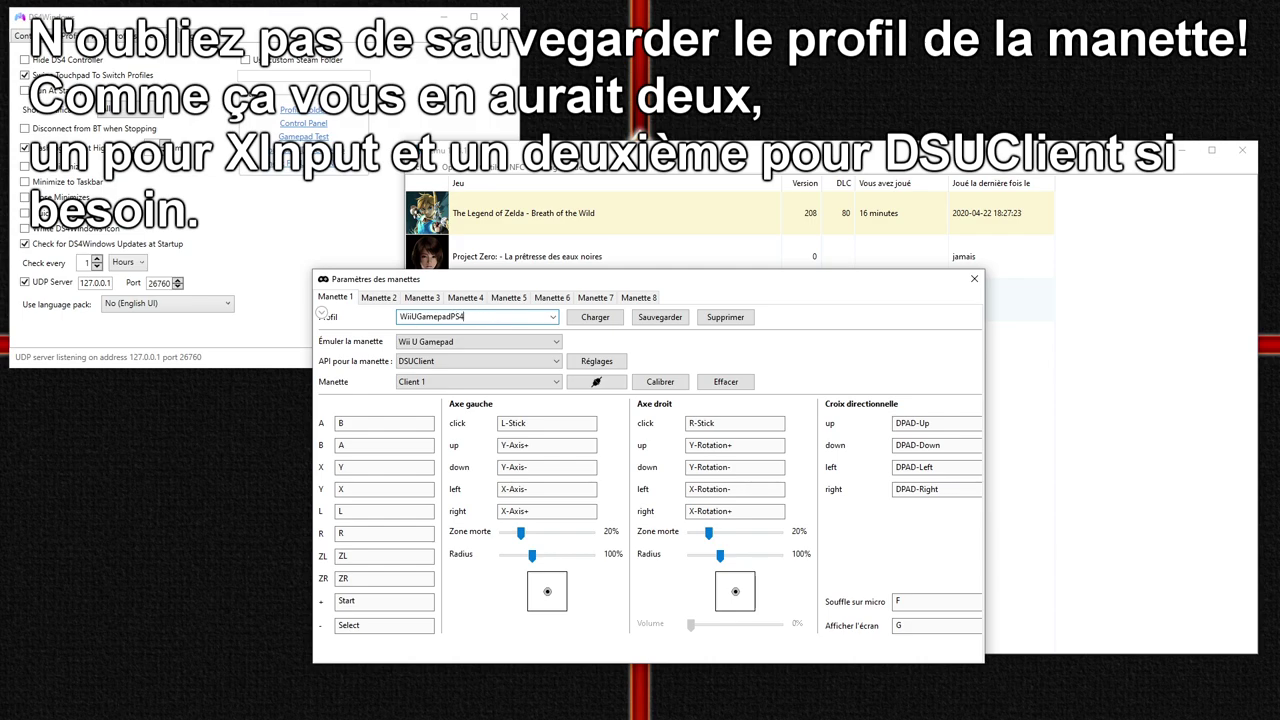
click(669, 327)
- Test switching Manette 1 between the WiiUGamepadXboxONE and WiiUGamepadPS4 profiles, finishing with WiiUGamepadPS4 loaded
click(553, 317)
click(460, 339)
click(553, 317)
click(515, 330)
click(602, 321)
click(553, 317)
click(460, 339)
click(595, 317)
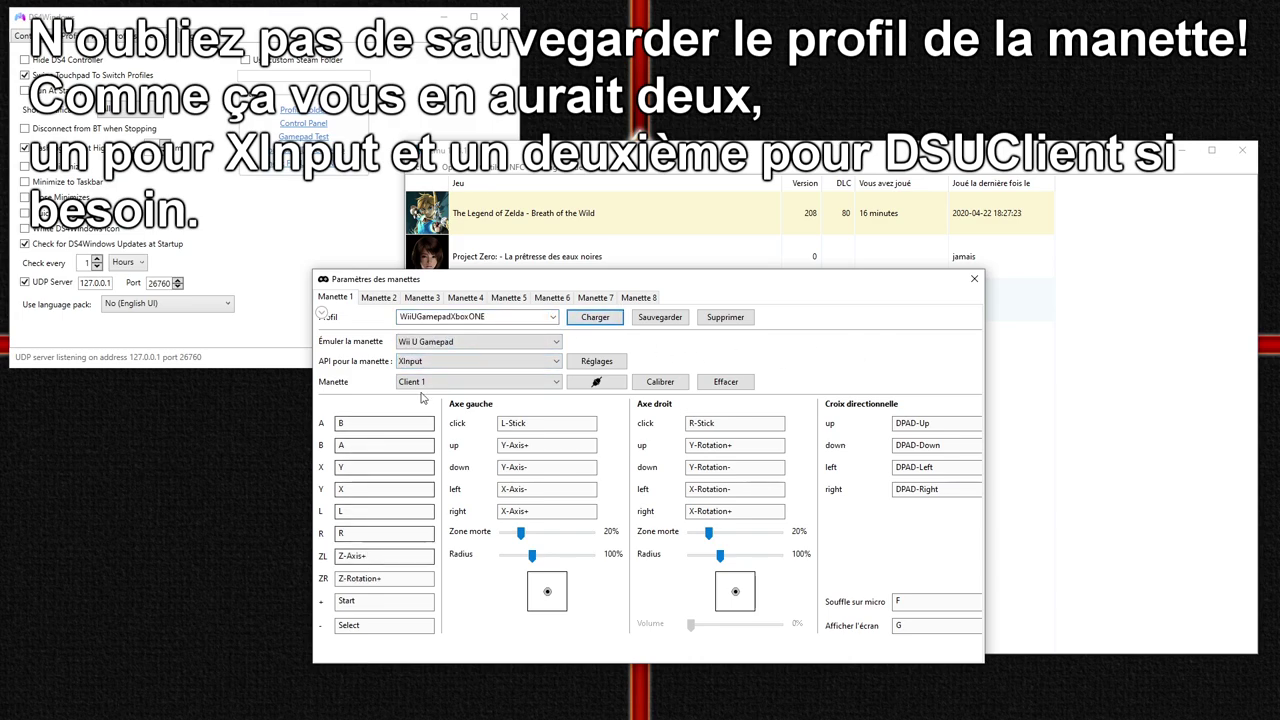
click(470, 317)
click(460, 331)
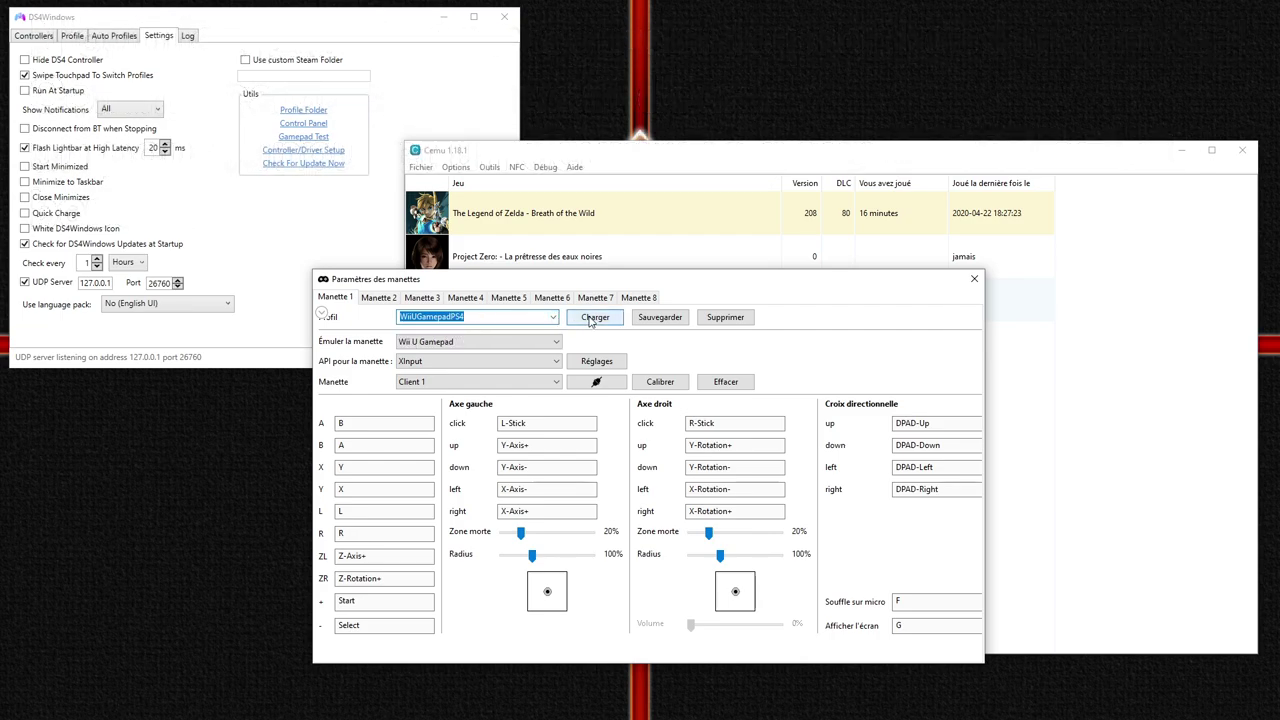
click(595, 317)
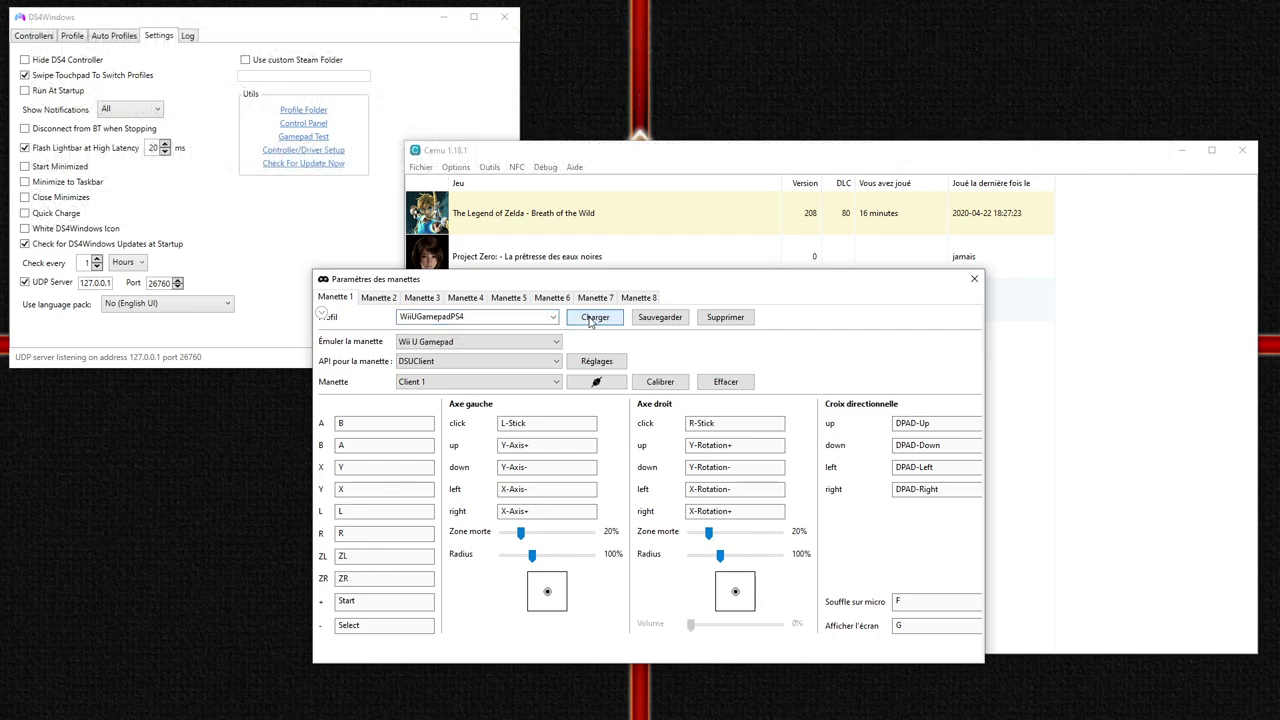
- Close Cemu's controller settings, minimise DS4Windows and reposition the Cemu window on the desktop
click(975, 280)
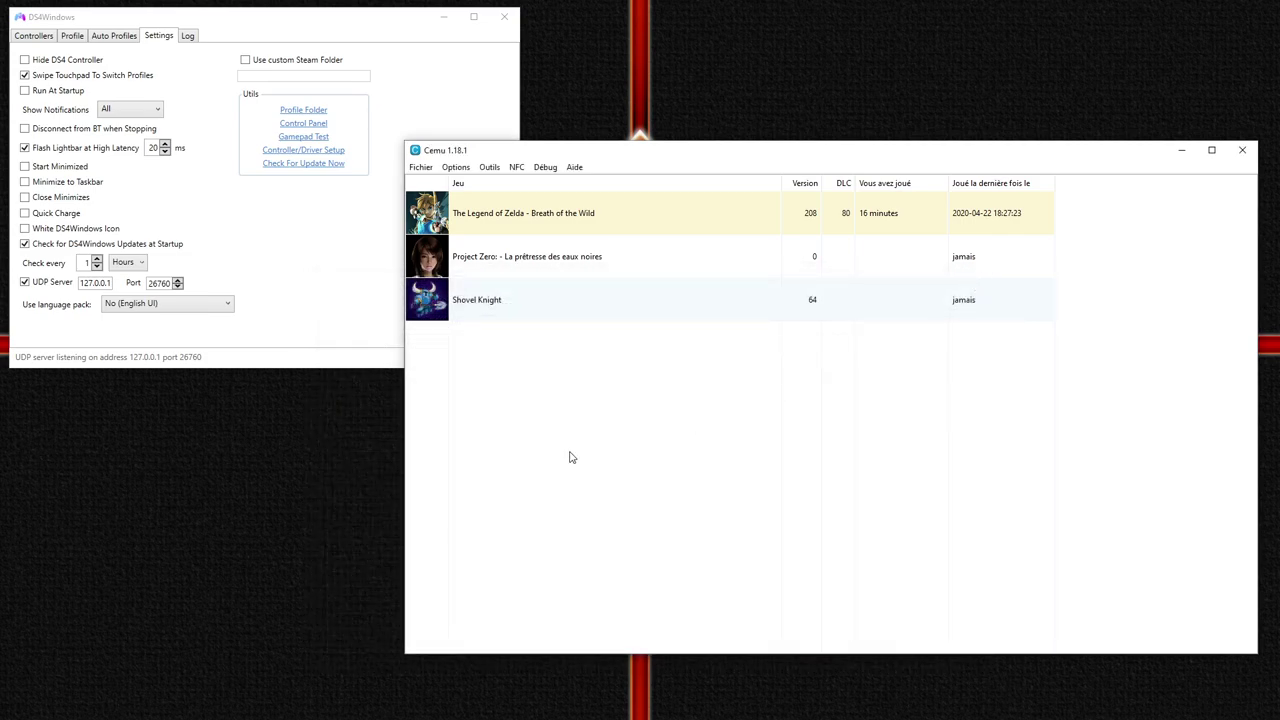
click(444, 20)
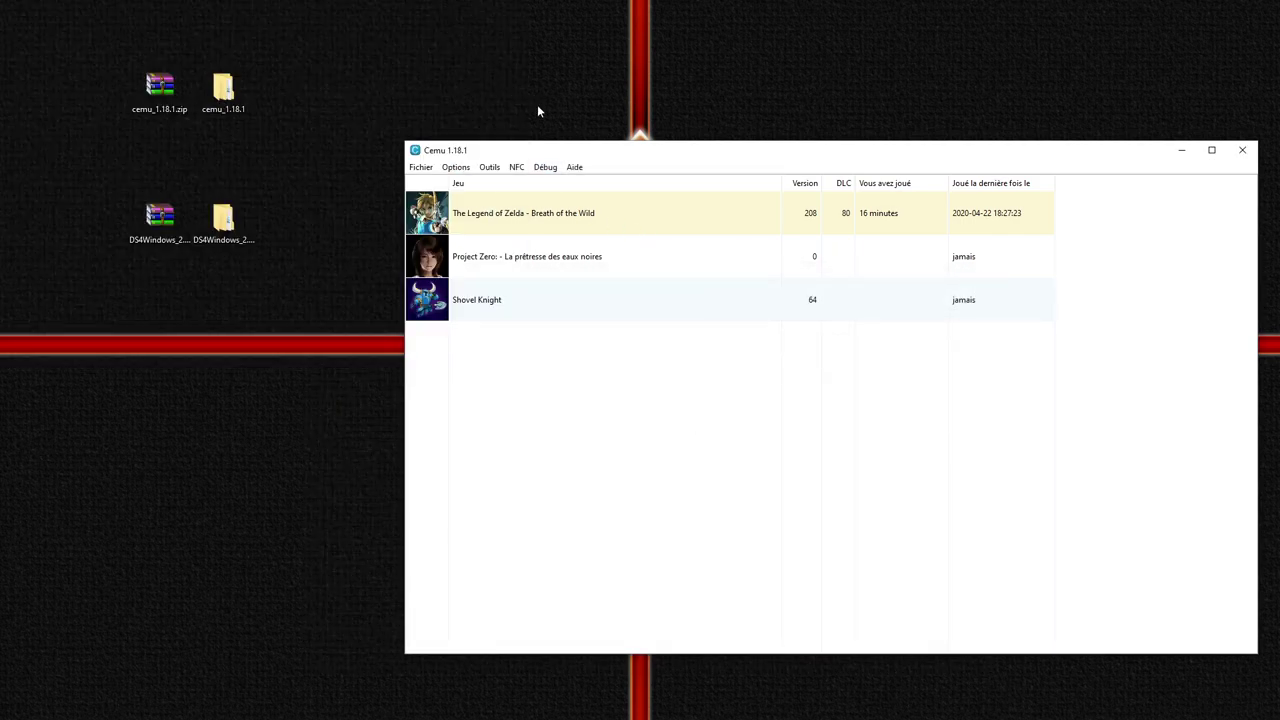
drag(651, 146, 503, 114)
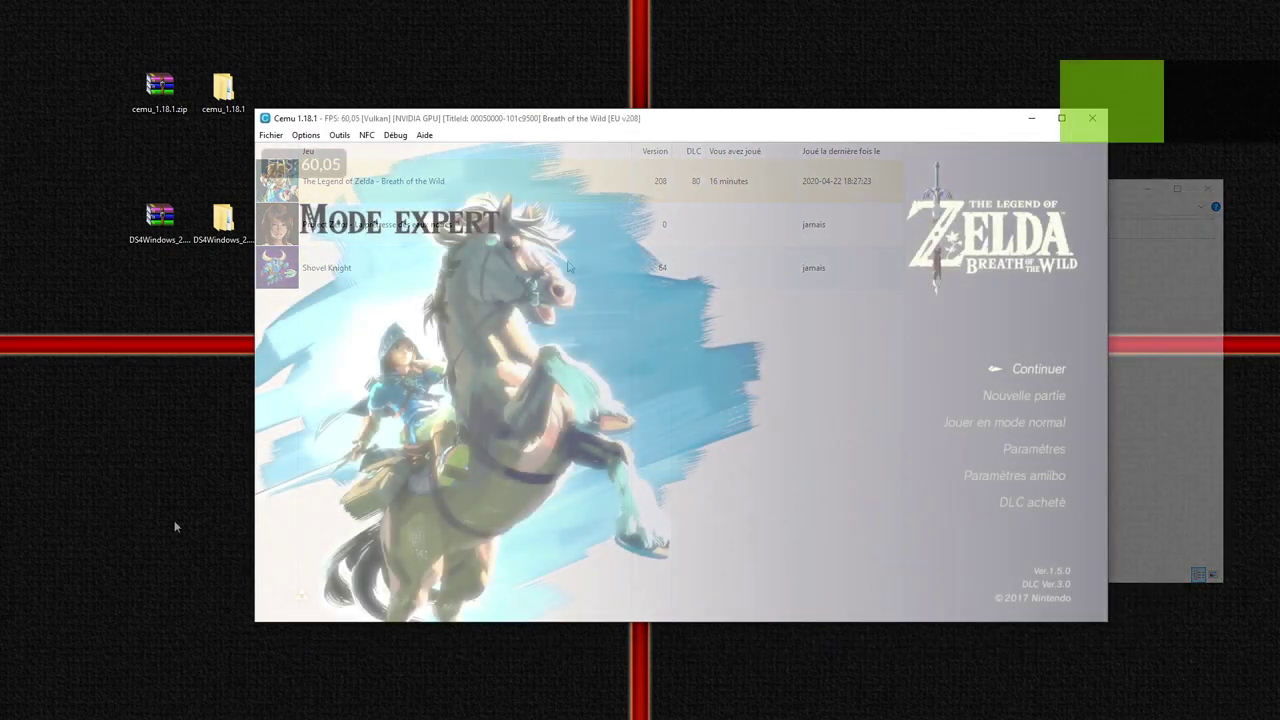
- In Breath of the Wild's Mode expert menu, choose Continuer and load a Sanctuaire de Katsu'Tosa save
key(Return)
key(Down)
key(Return)
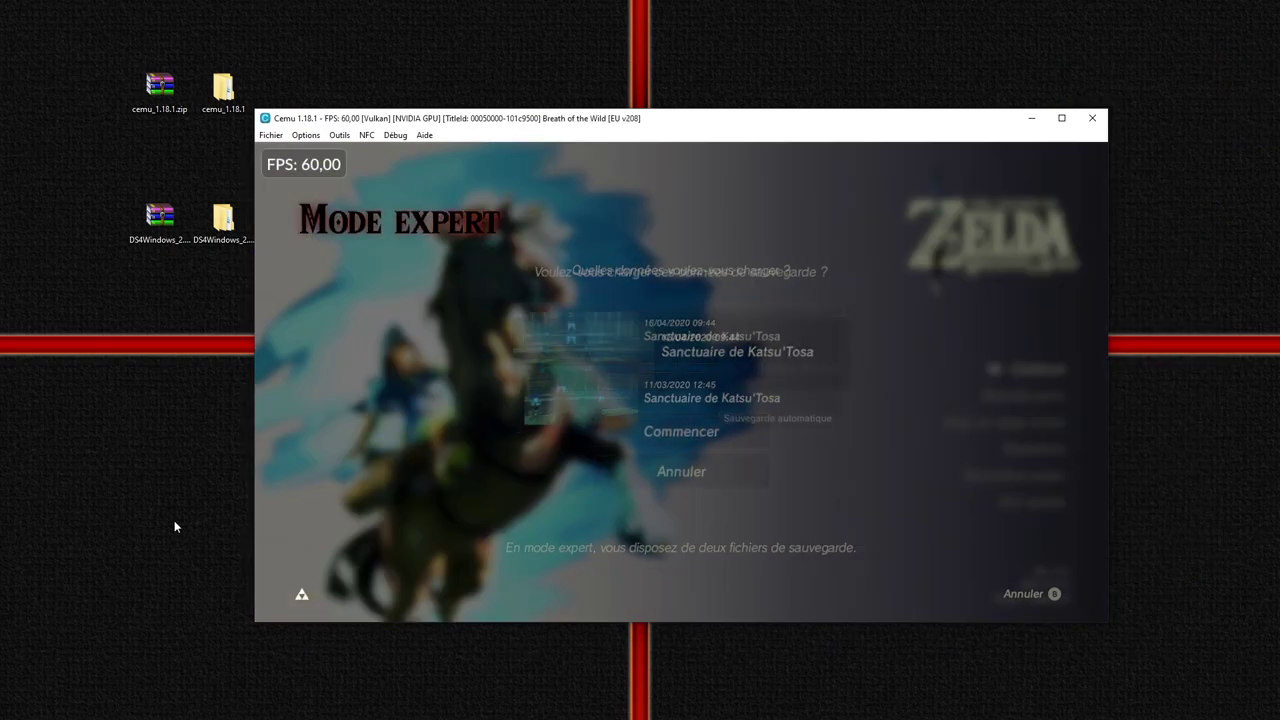
key(Return)
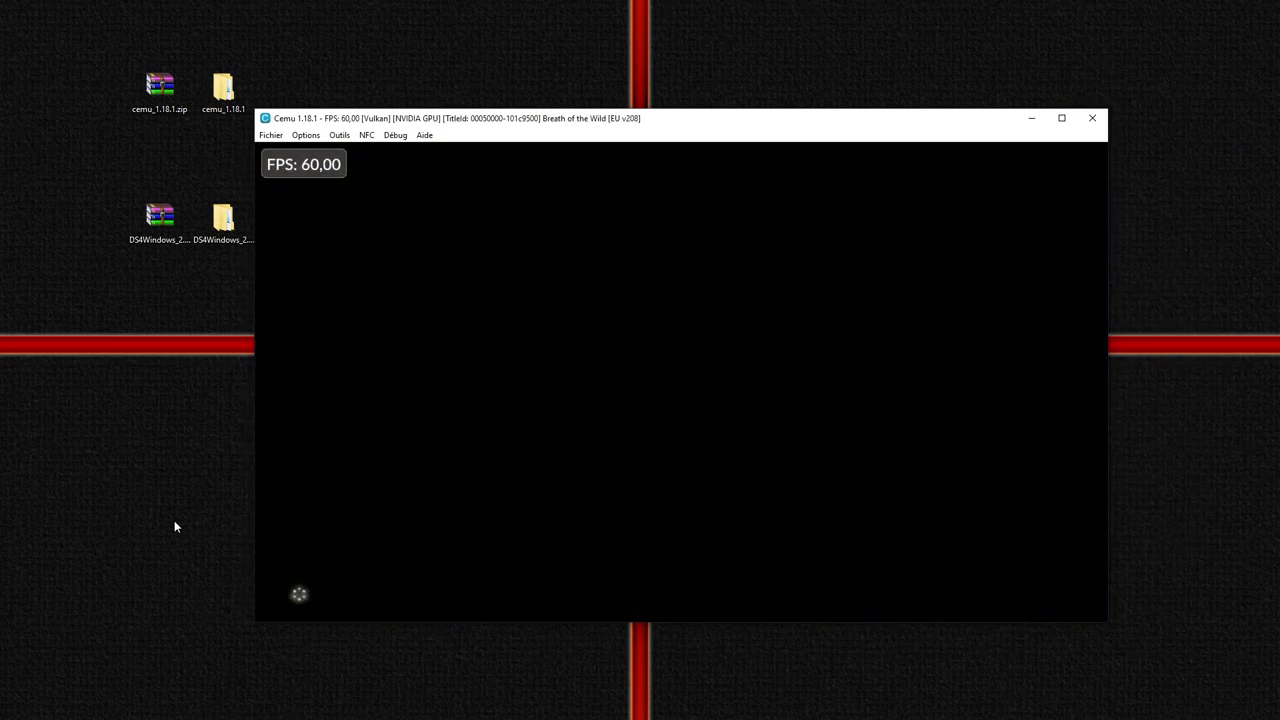